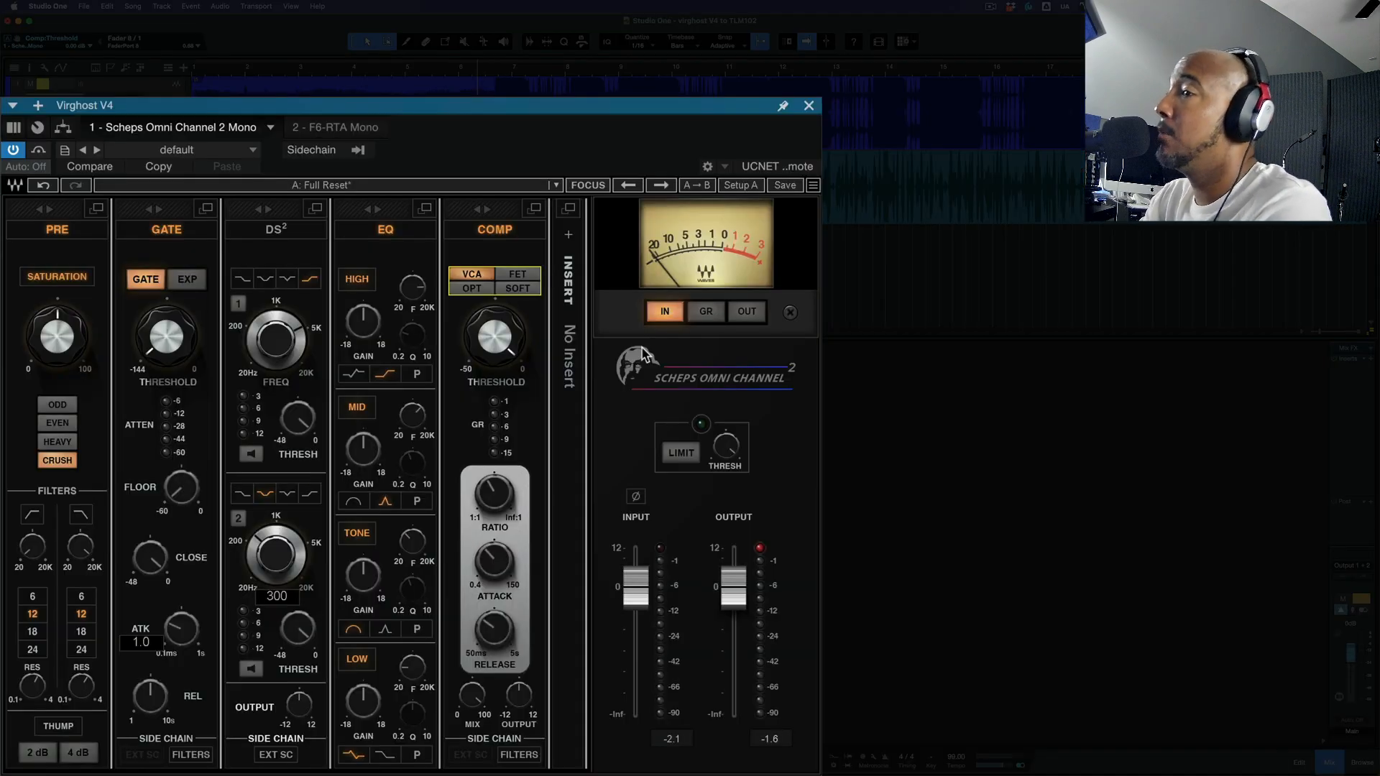
# Step through the Odd, Even, Heavy and Crush saturation types in the Pre section.
pyautogui.click(58, 404)
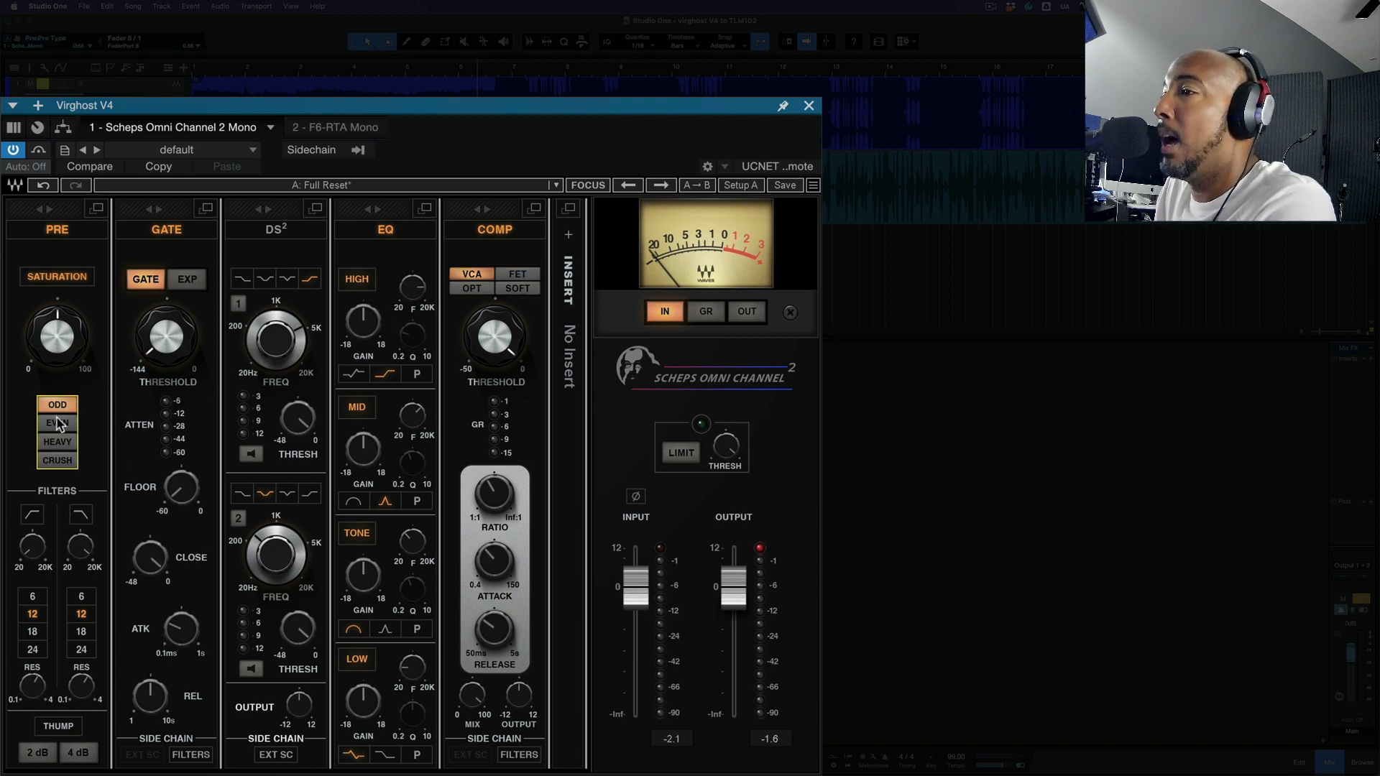
pyautogui.click(58, 423)
pyautogui.click(57, 441)
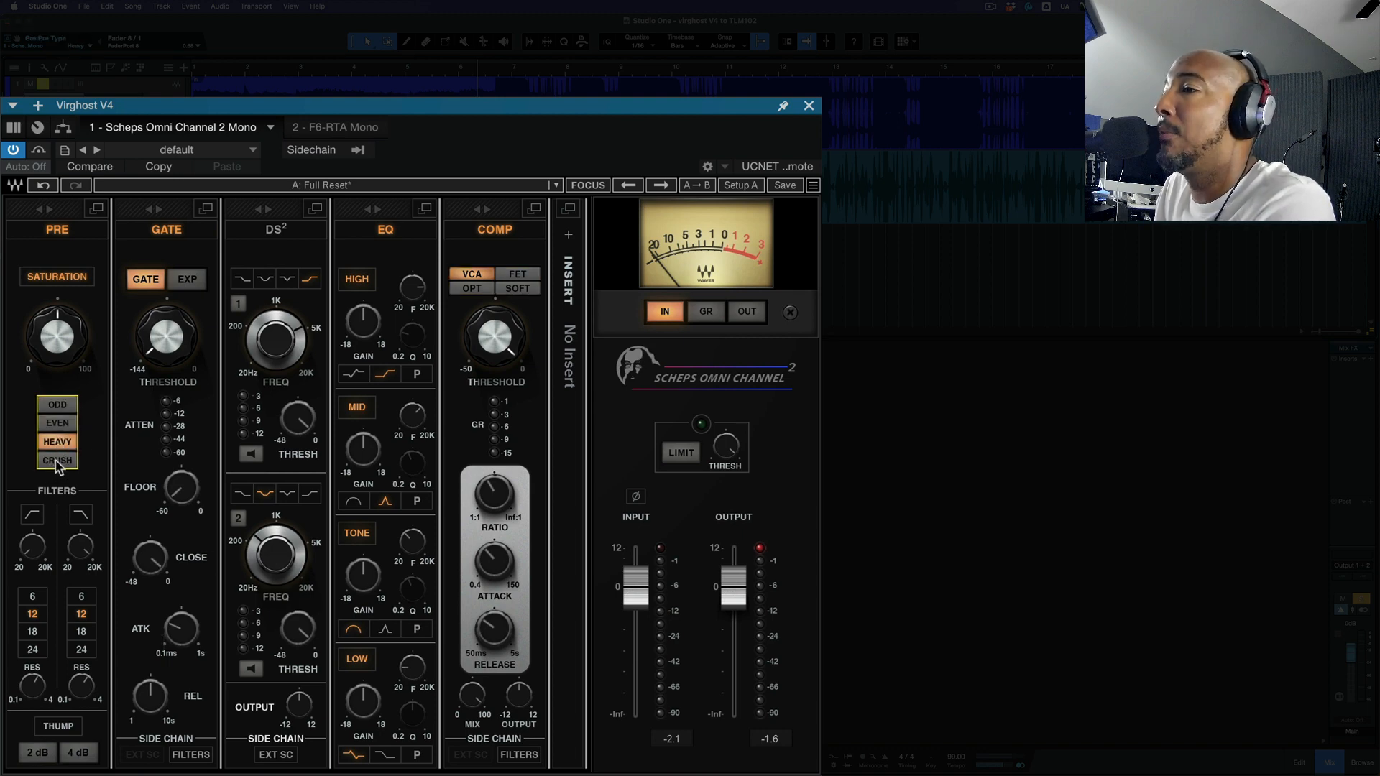
pyautogui.click(58, 461)
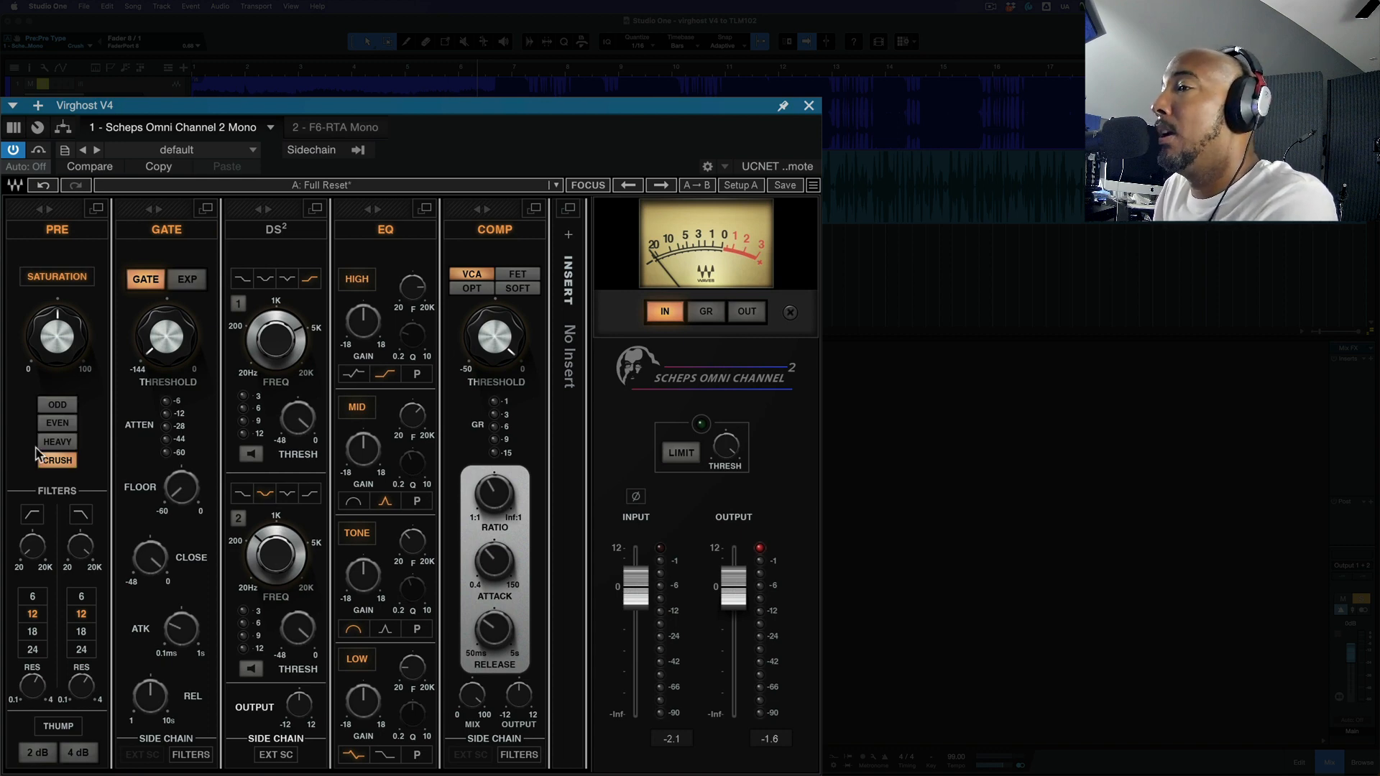
# Play back the vocal to compare the Heavy and Crush saturation types.
pyautogui.click(68, 442)
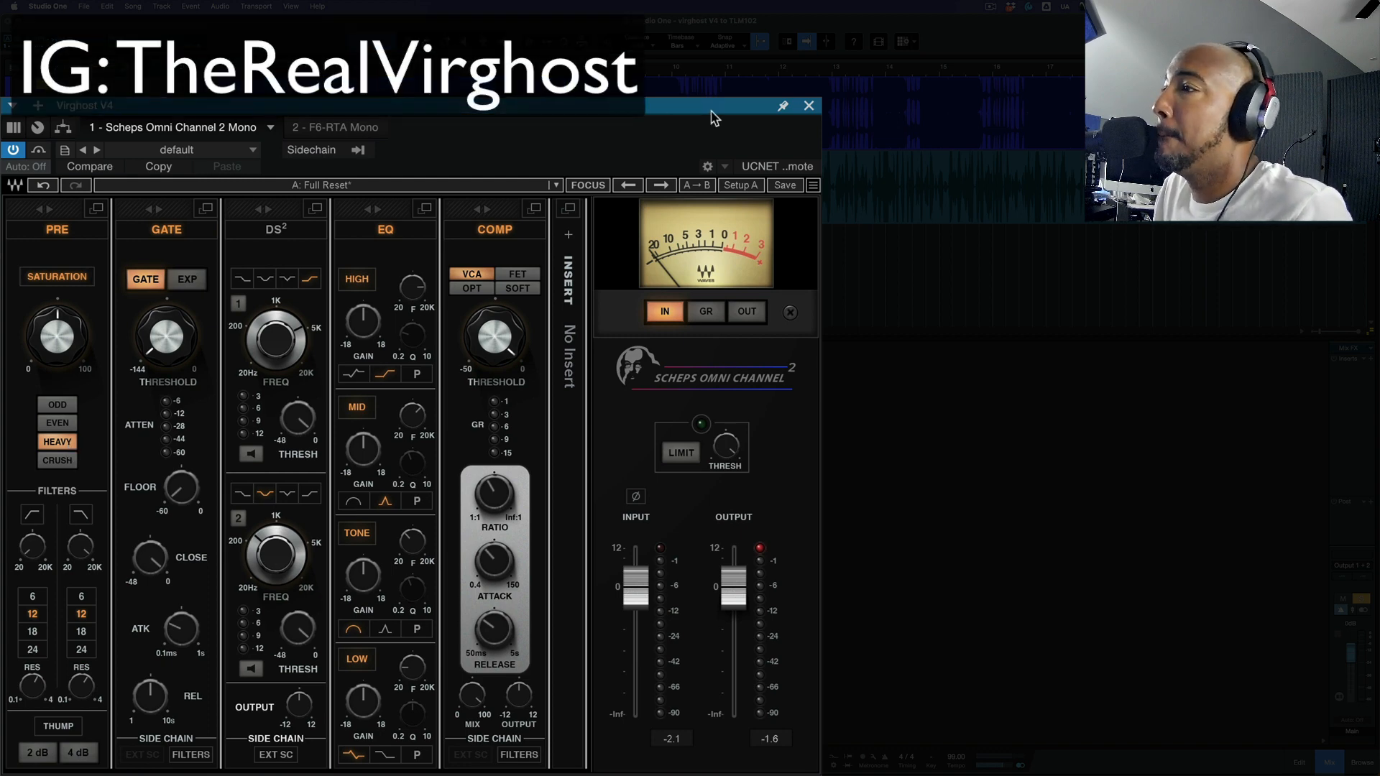
pyautogui.press('space')
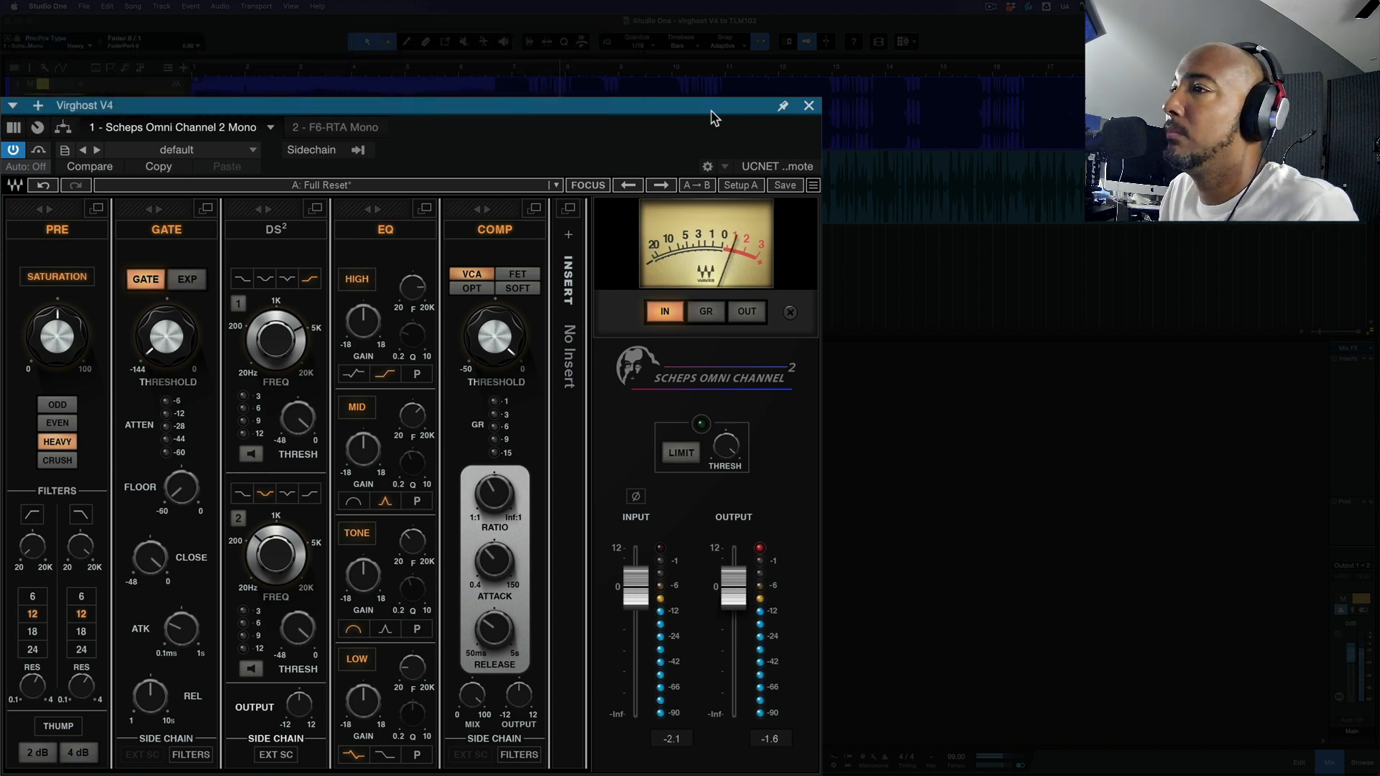
pyautogui.click(58, 460)
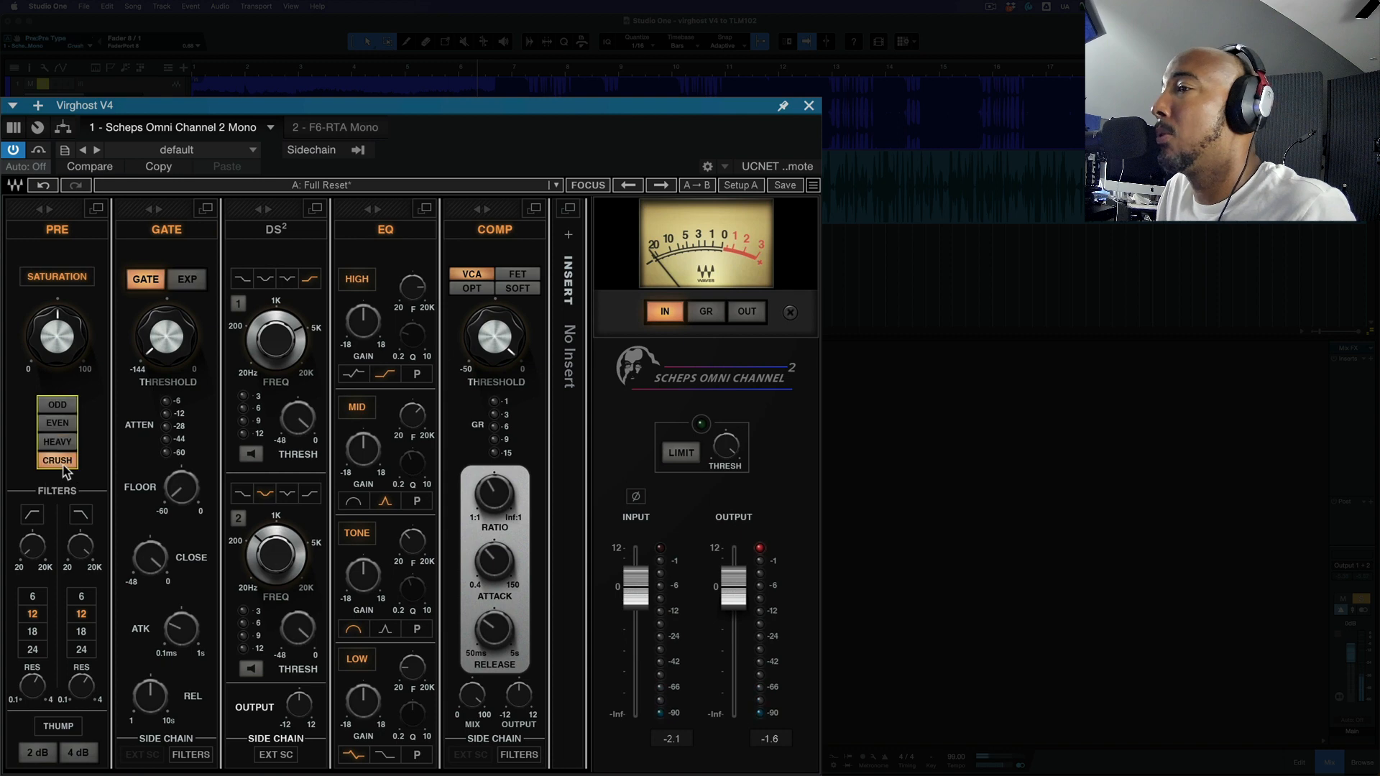
pyautogui.moveTo(167, 337)
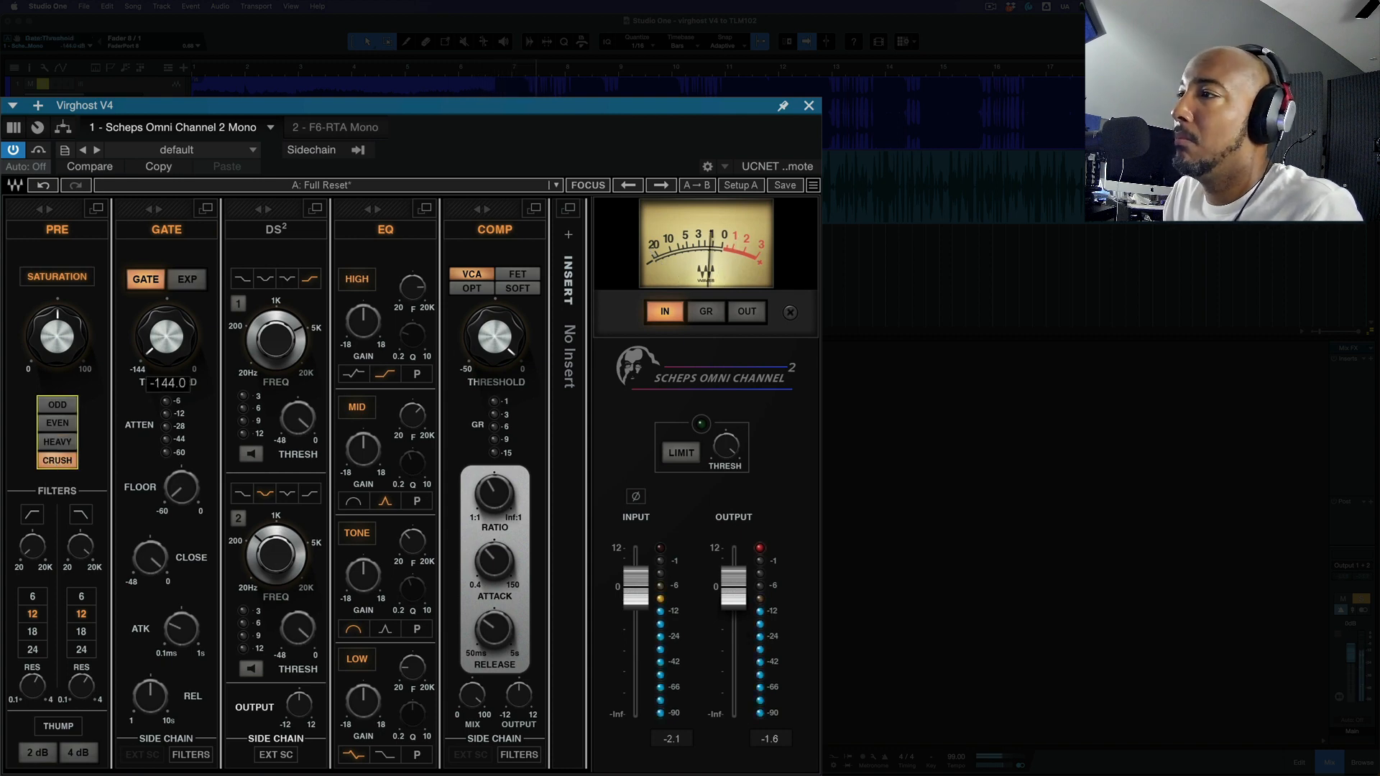
pyautogui.press('space')
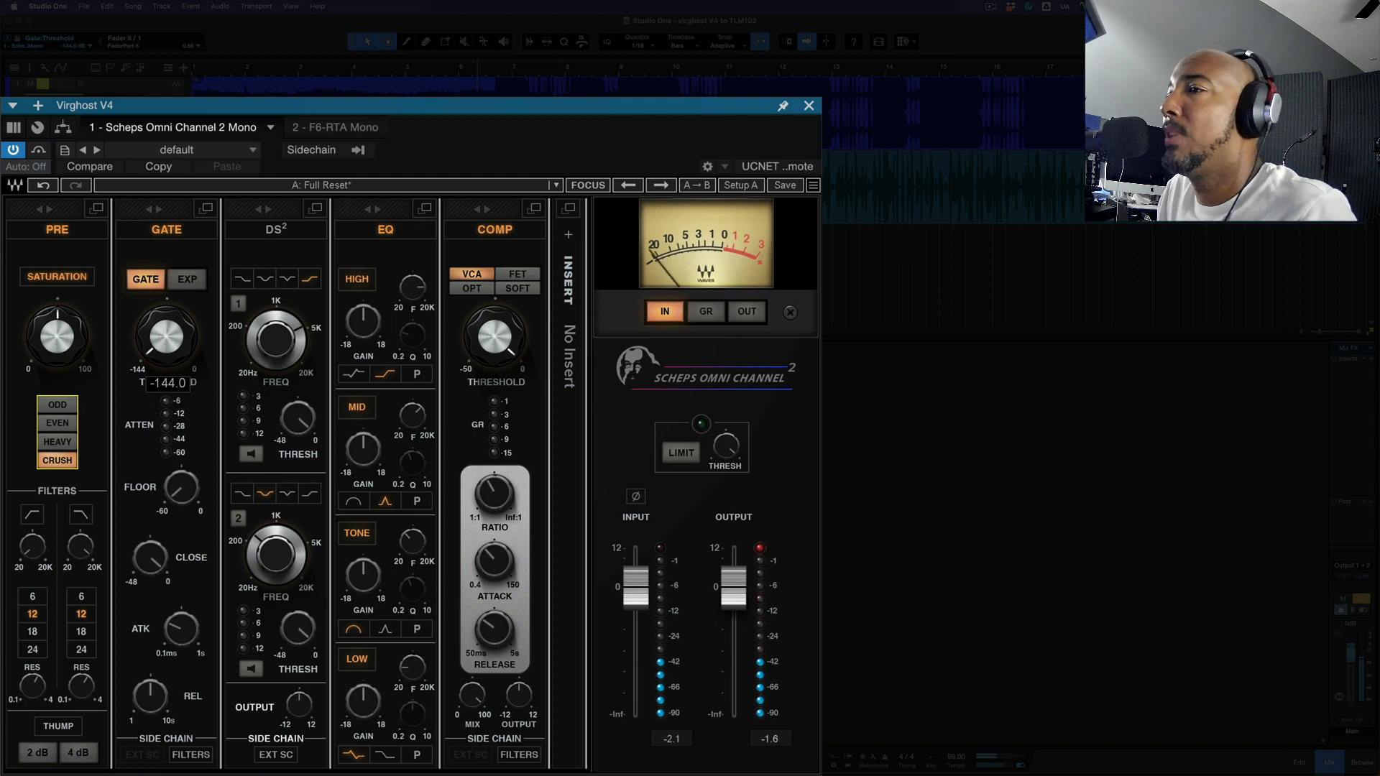
# Lower the Pre section's saturation amount and set the saturation type to Odd.
pyautogui.moveTo(57, 356)
pyautogui.mouseDown()
pyautogui.moveTo(57, 383)
pyautogui.moveTo(57, 315)
pyautogui.moveTo(57, 375)
pyautogui.mouseUp()
pyautogui.click(46, 405)
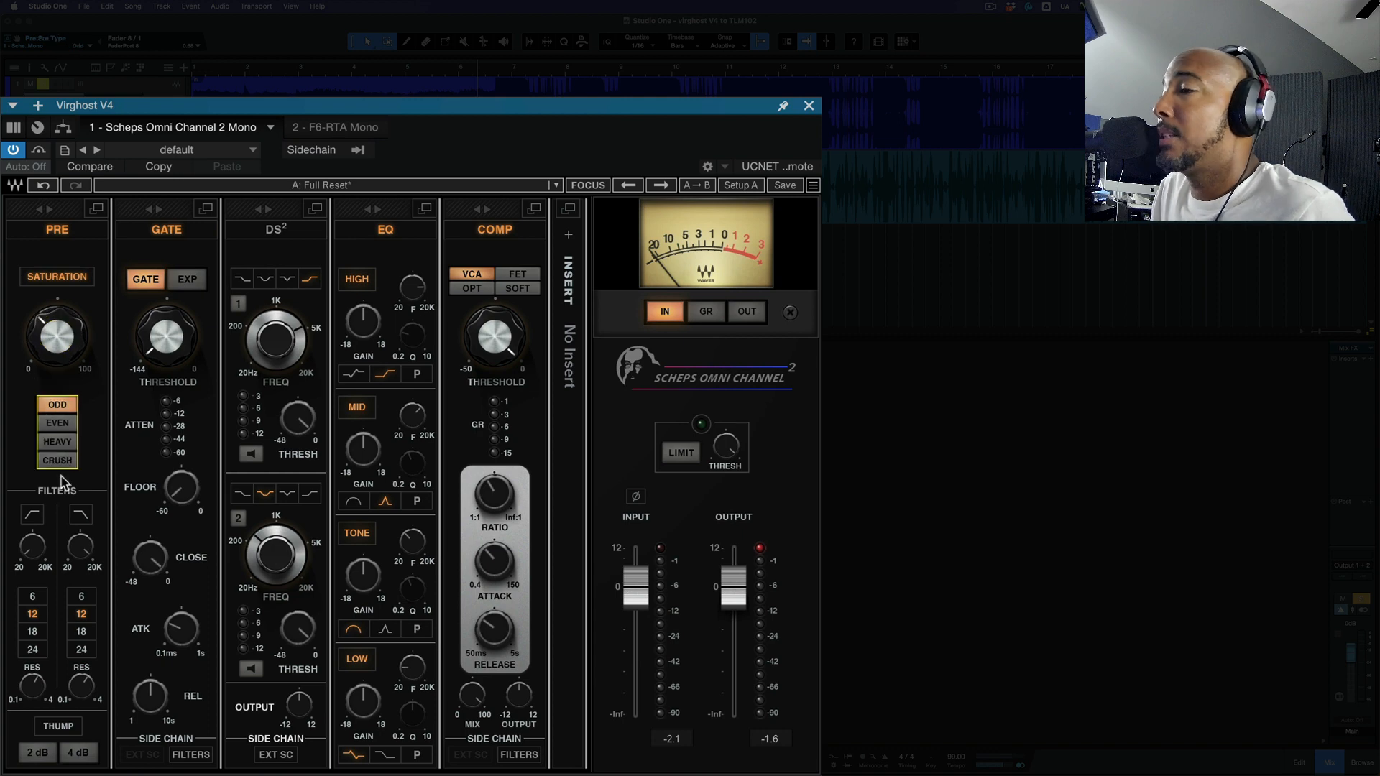
# Enable the Pre section's high-pass filter, try the 6 and 24 slopes, keep 24 and adjust its resonance.
pyautogui.click(33, 513)
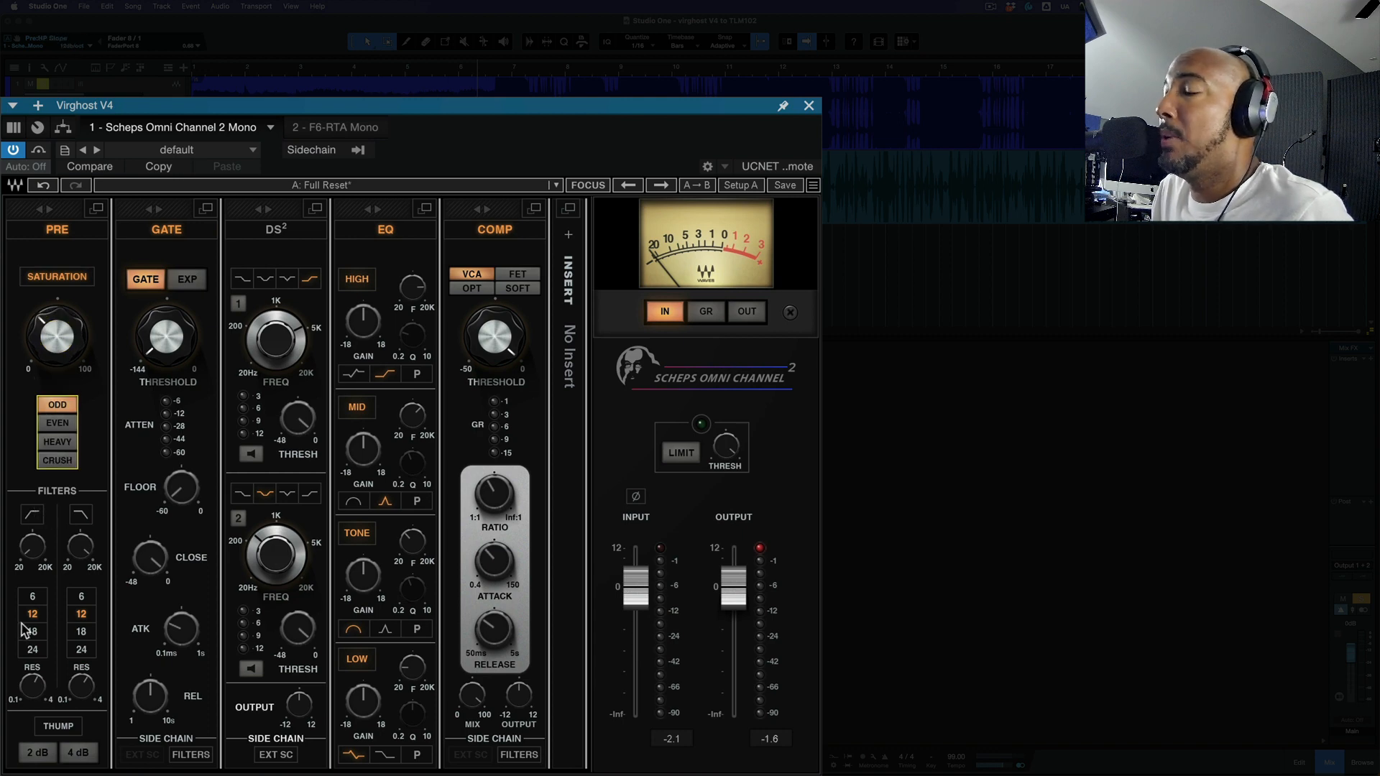
pyautogui.click(33, 650)
pyautogui.click(33, 596)
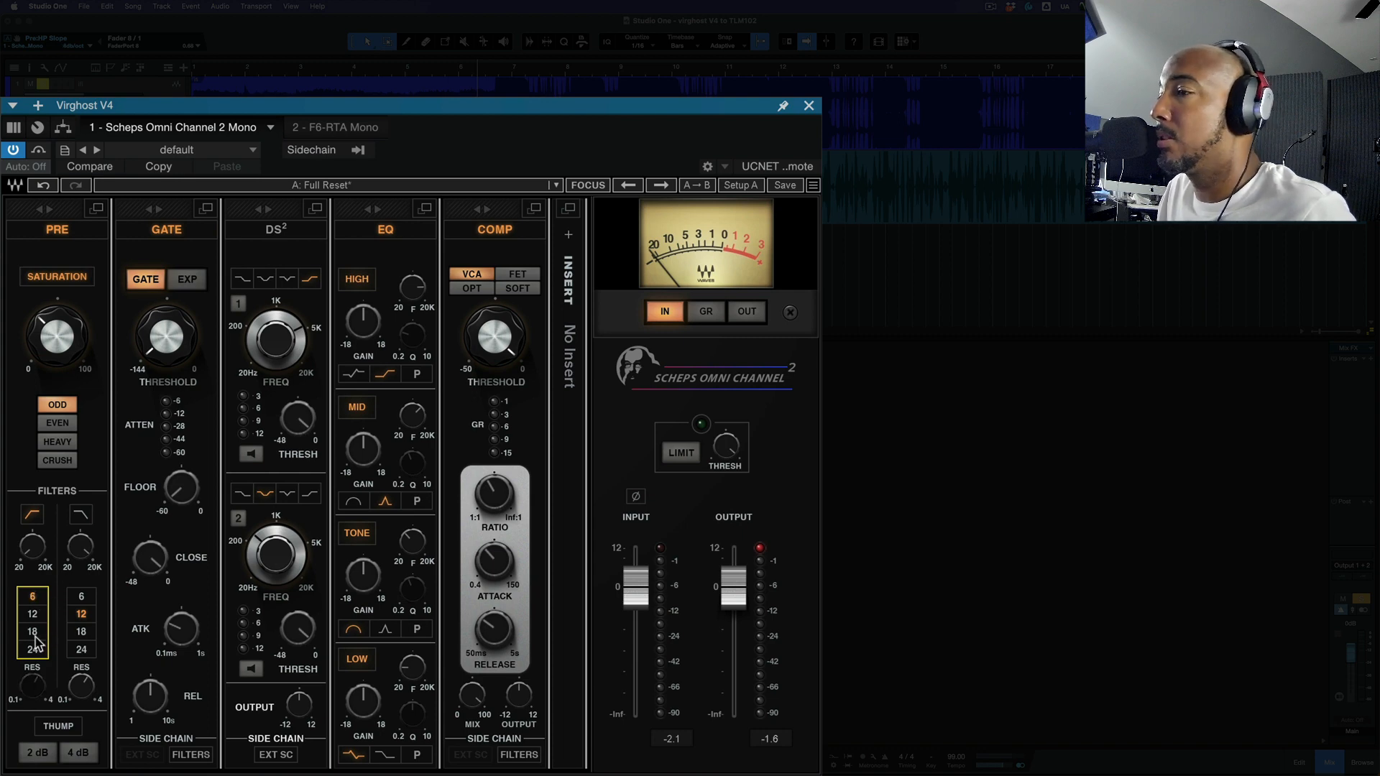
pyautogui.click(34, 651)
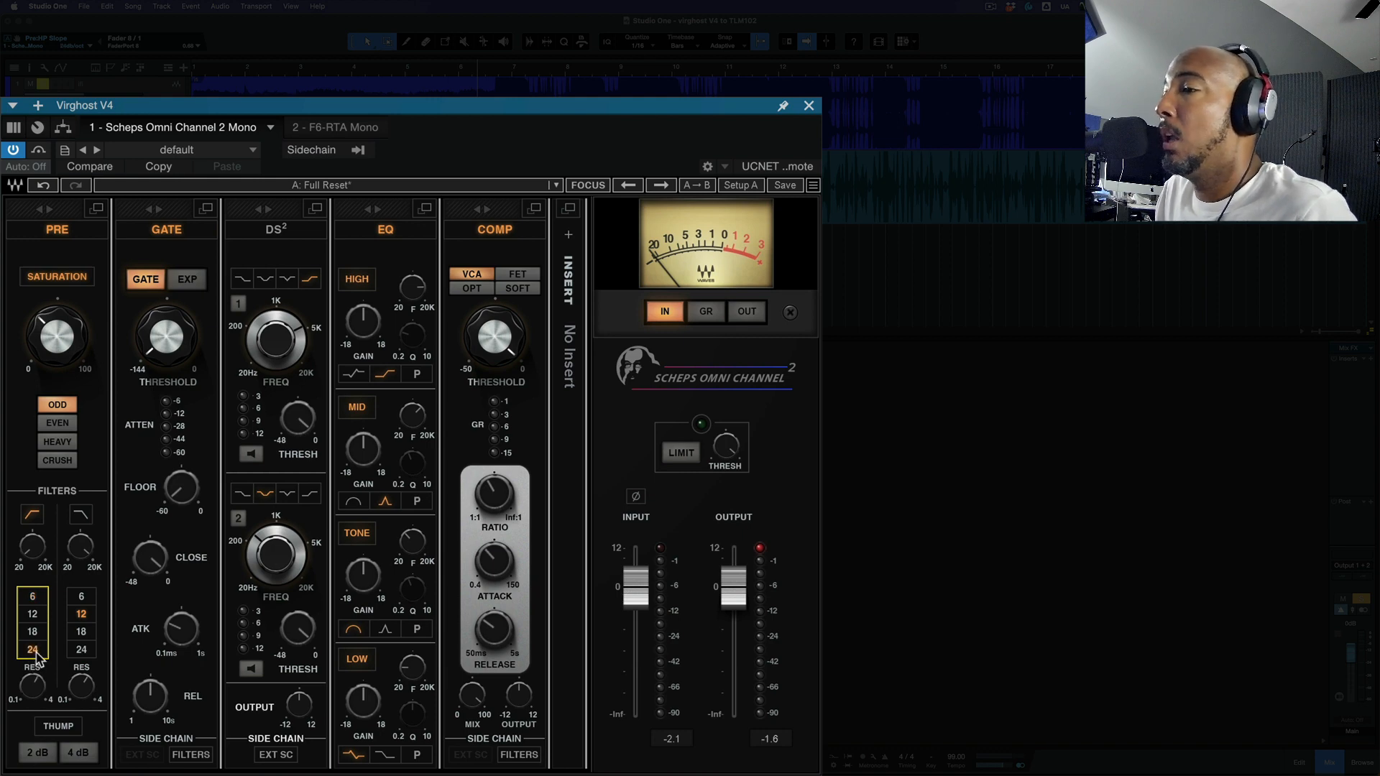
pyautogui.click(34, 688)
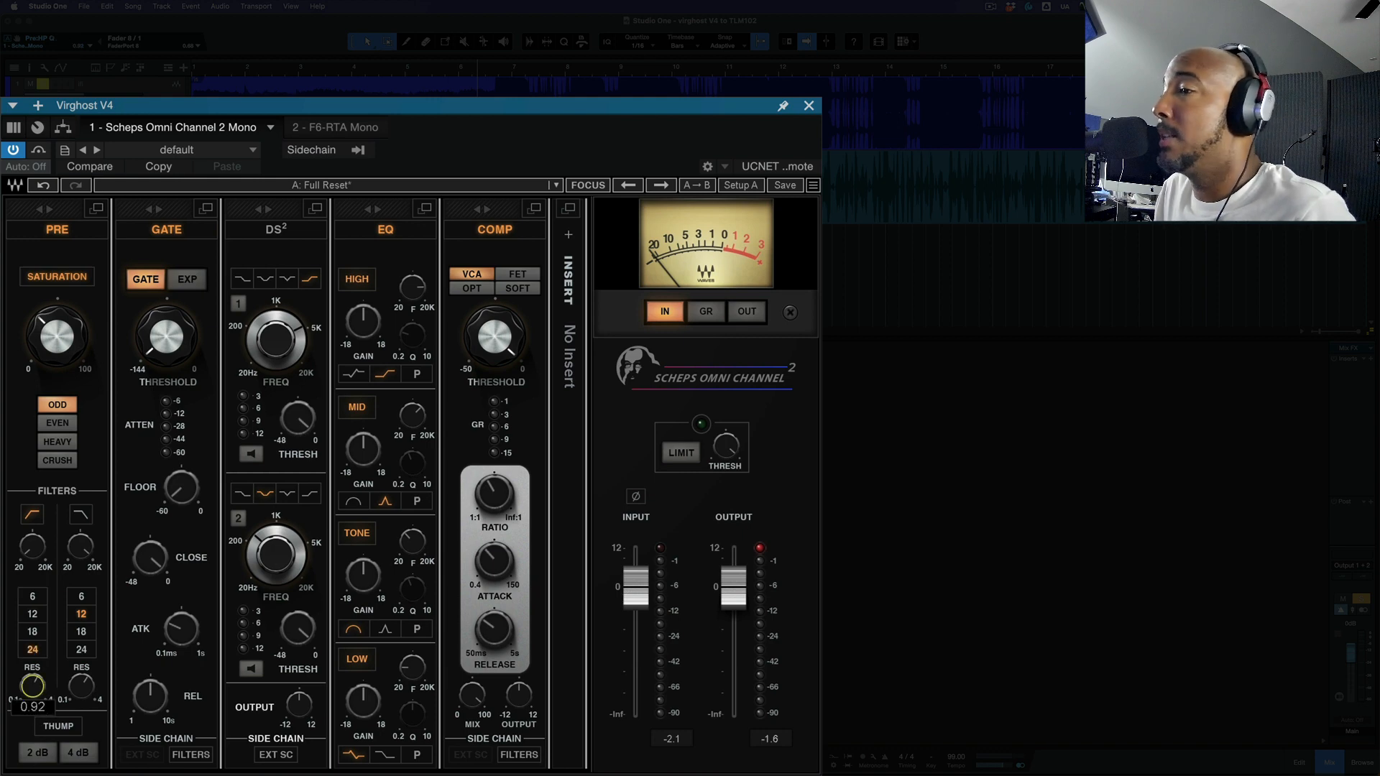
pyautogui.moveTo(39, 691); pyautogui.dragTo(43, 690)
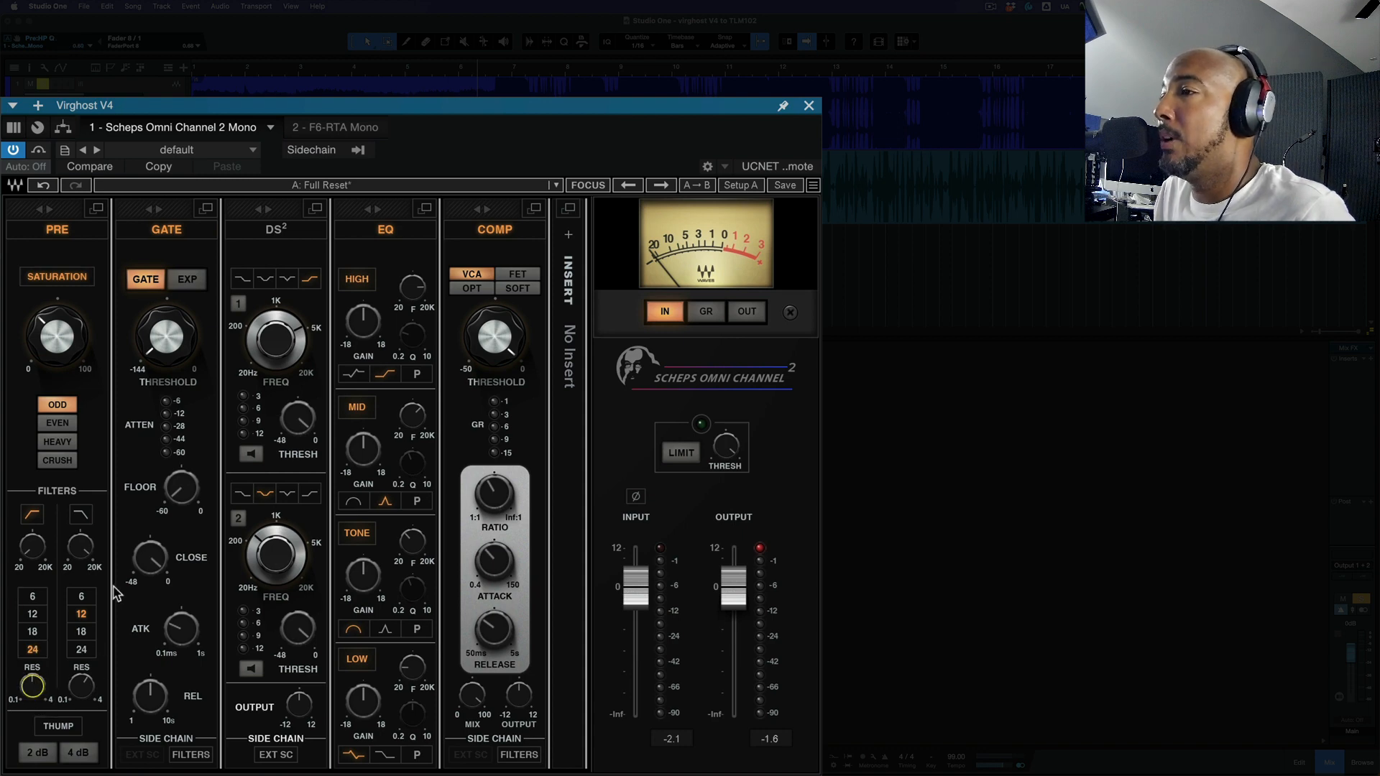
# Set the high-pass slope in the F6-RTA insert to 24 dB/Oct, bypass that insert and return to Scheps Omni Channel 2.
pyautogui.moveTo(140, 573)
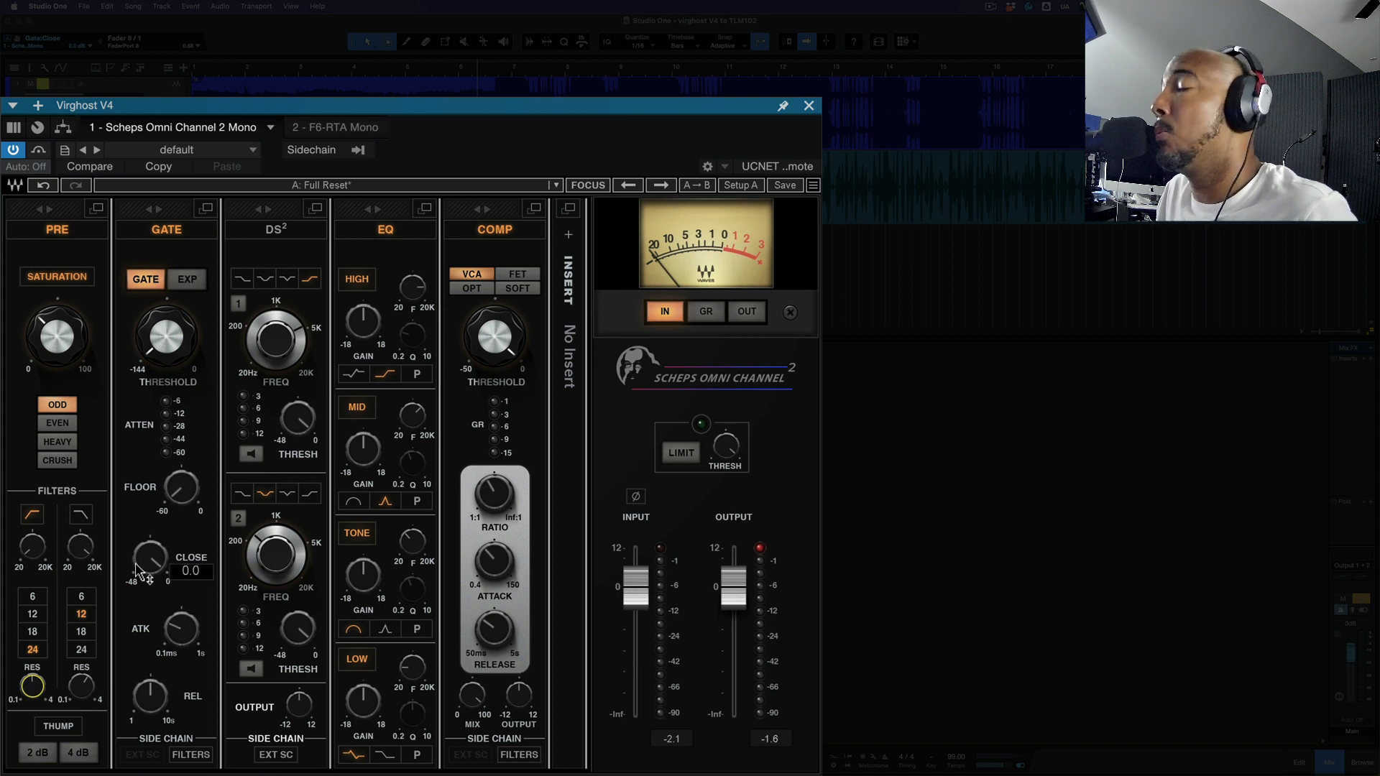
pyautogui.click(335, 128)
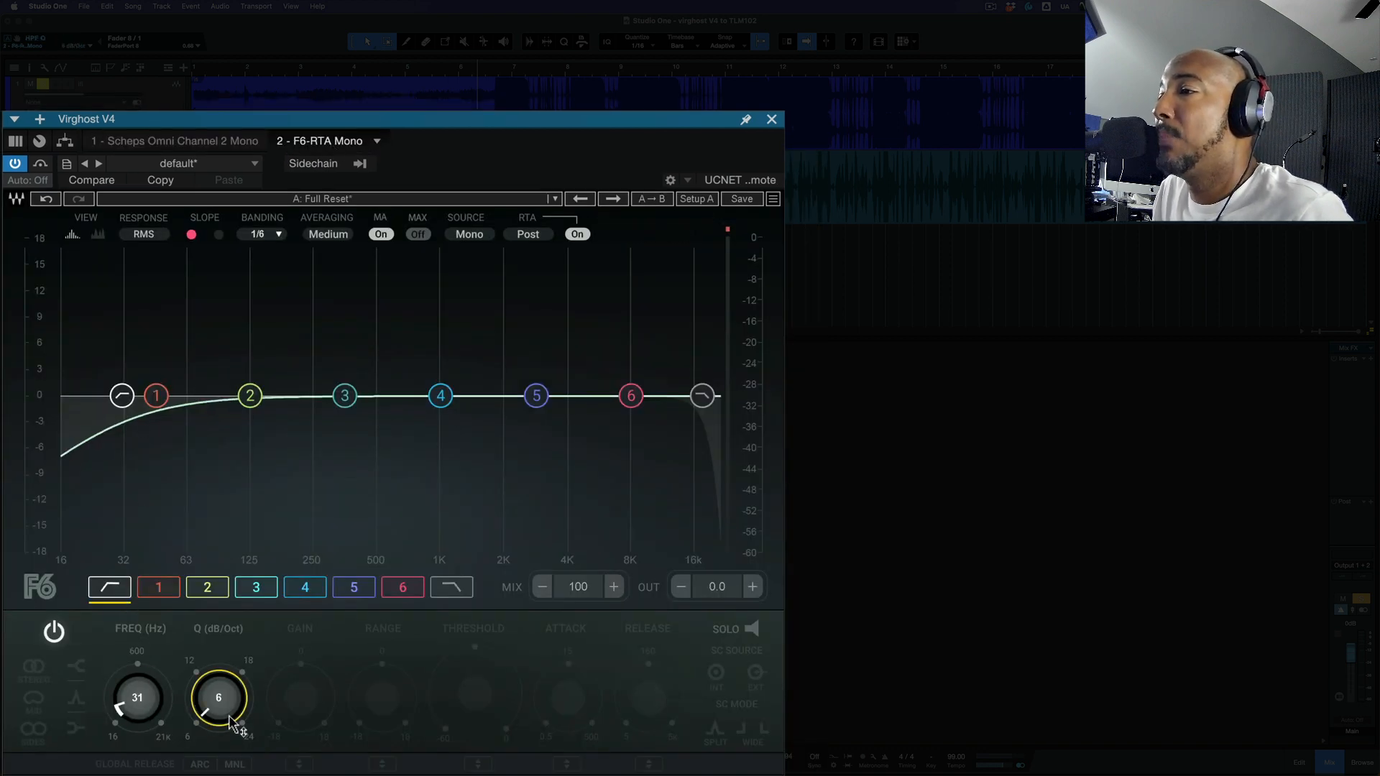
pyautogui.moveTo(218, 698); pyautogui.dragTo(226, 676)
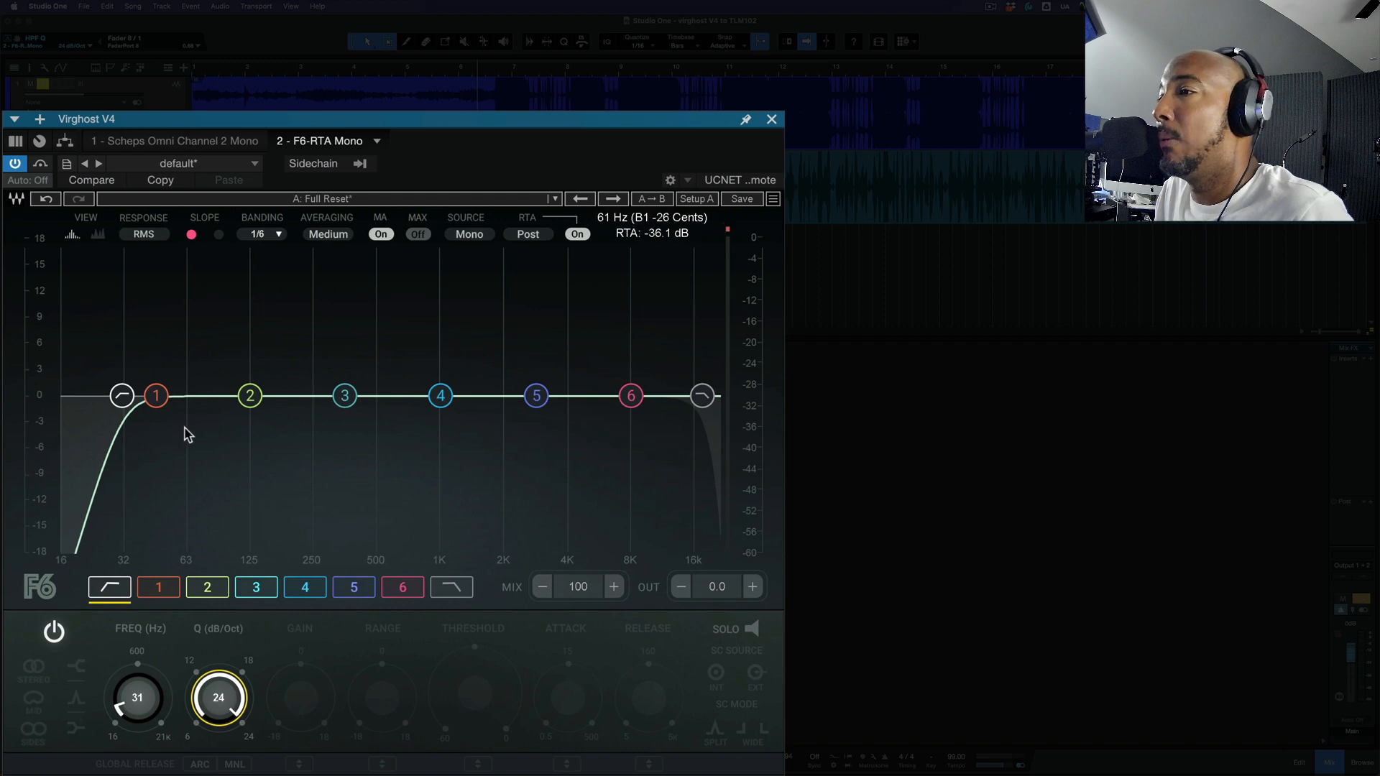
pyautogui.click(15, 164)
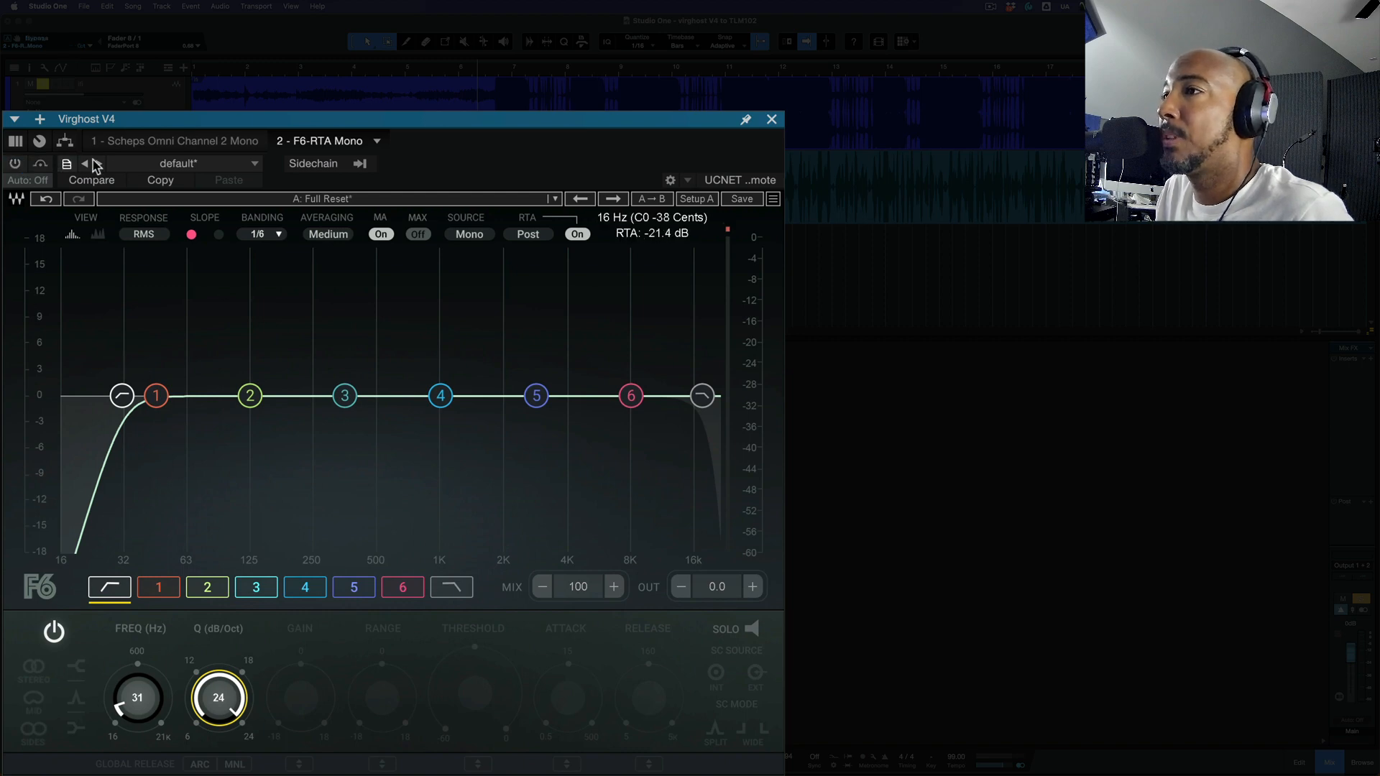
pyautogui.click(154, 141)
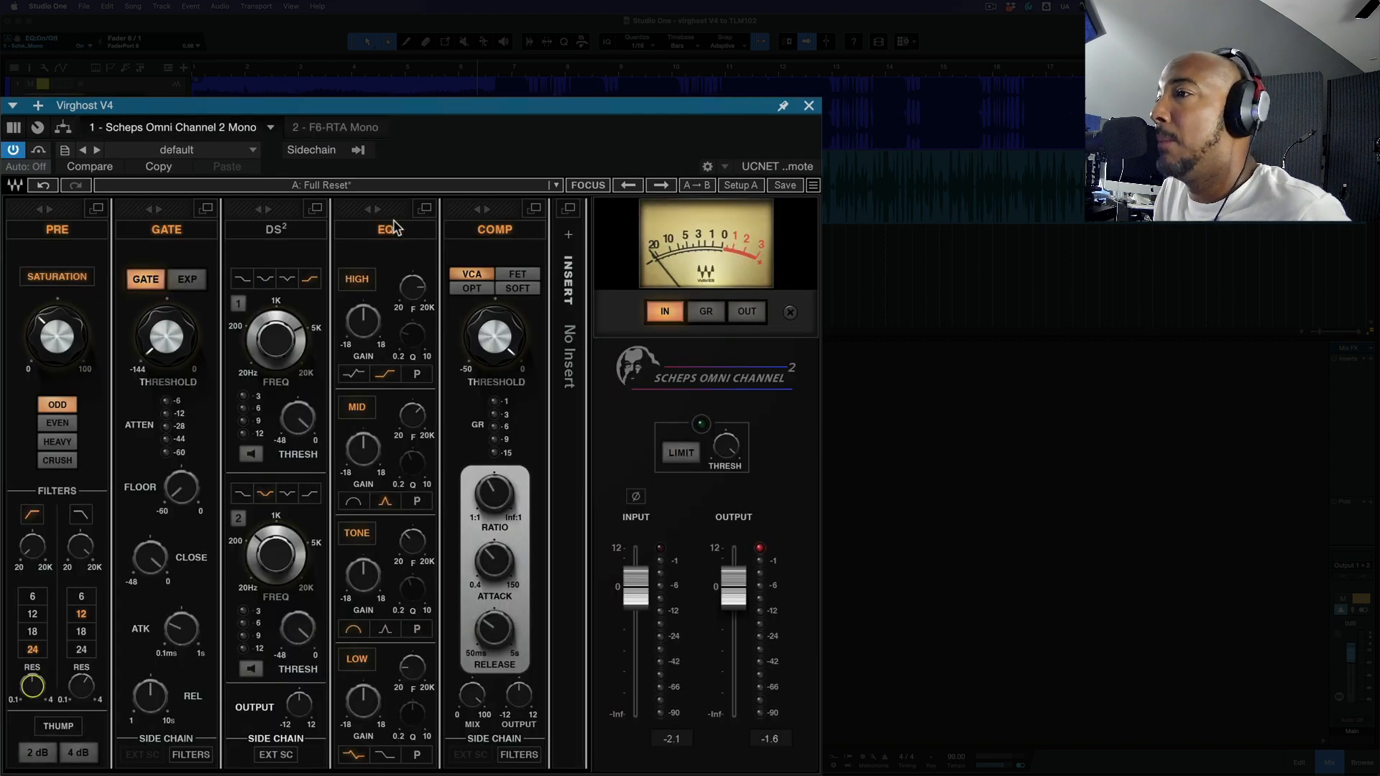
# Compare the Pre high-pass filter's 6, 12, 18 and 24 slopes during playback, keep 24 and adjust its resonance.
pyautogui.click(33, 597)
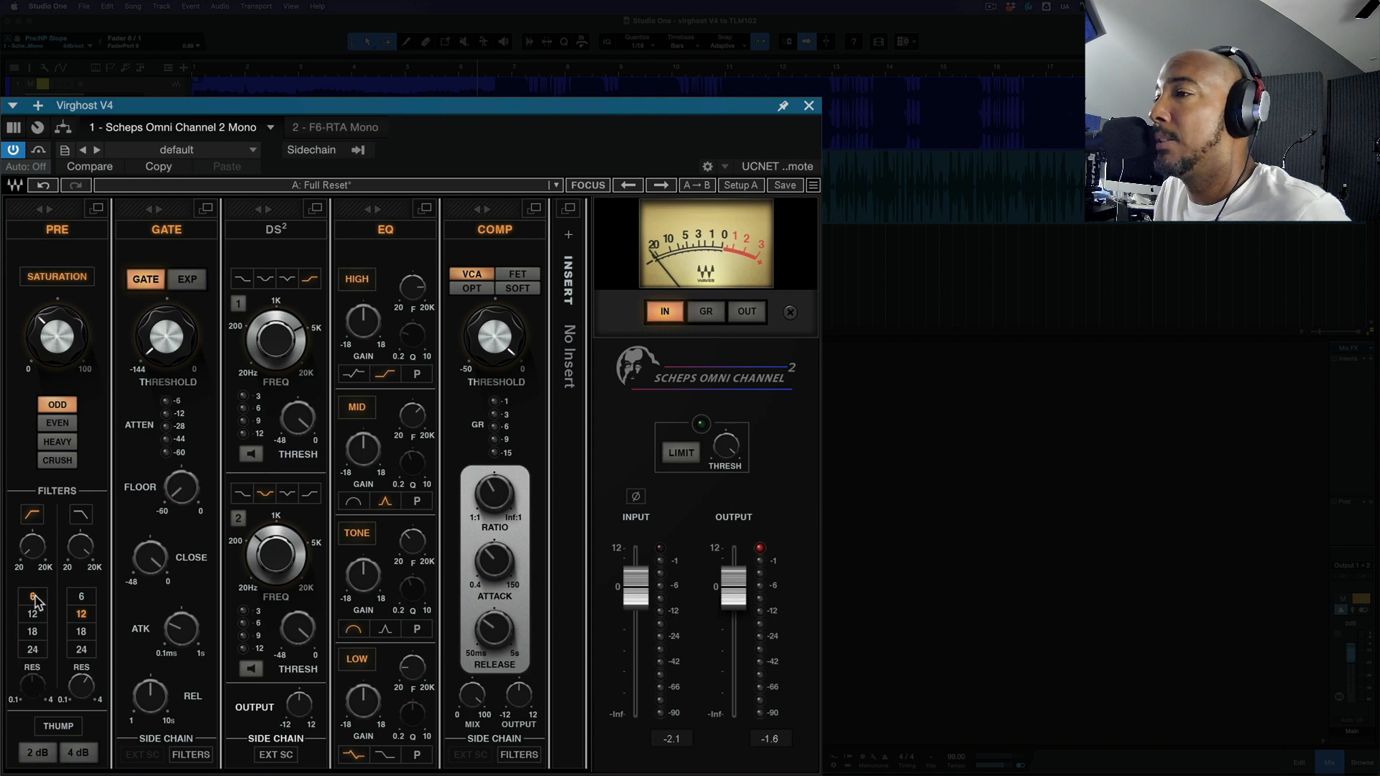
pyautogui.moveTo(37, 543); pyautogui.dragTo(39, 537)
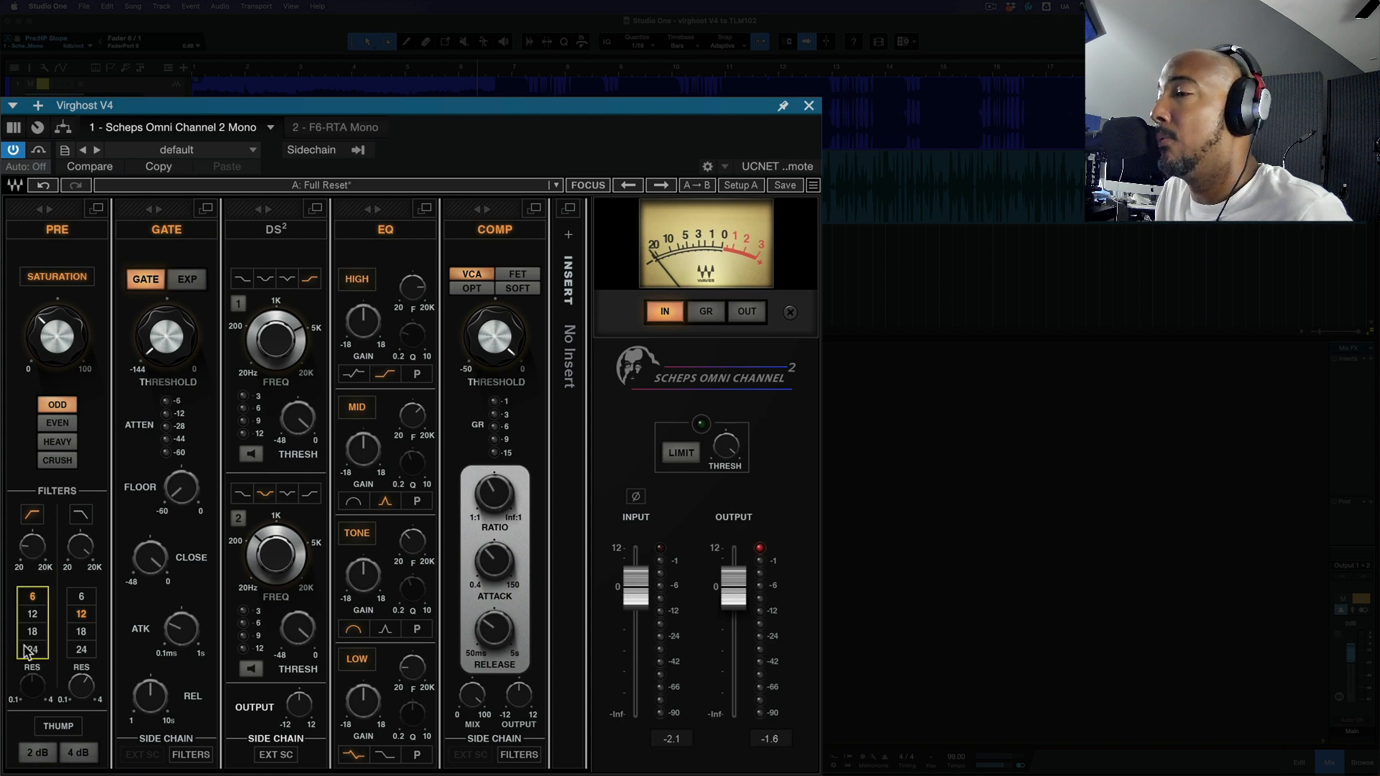
pyautogui.moveTo(40, 583)
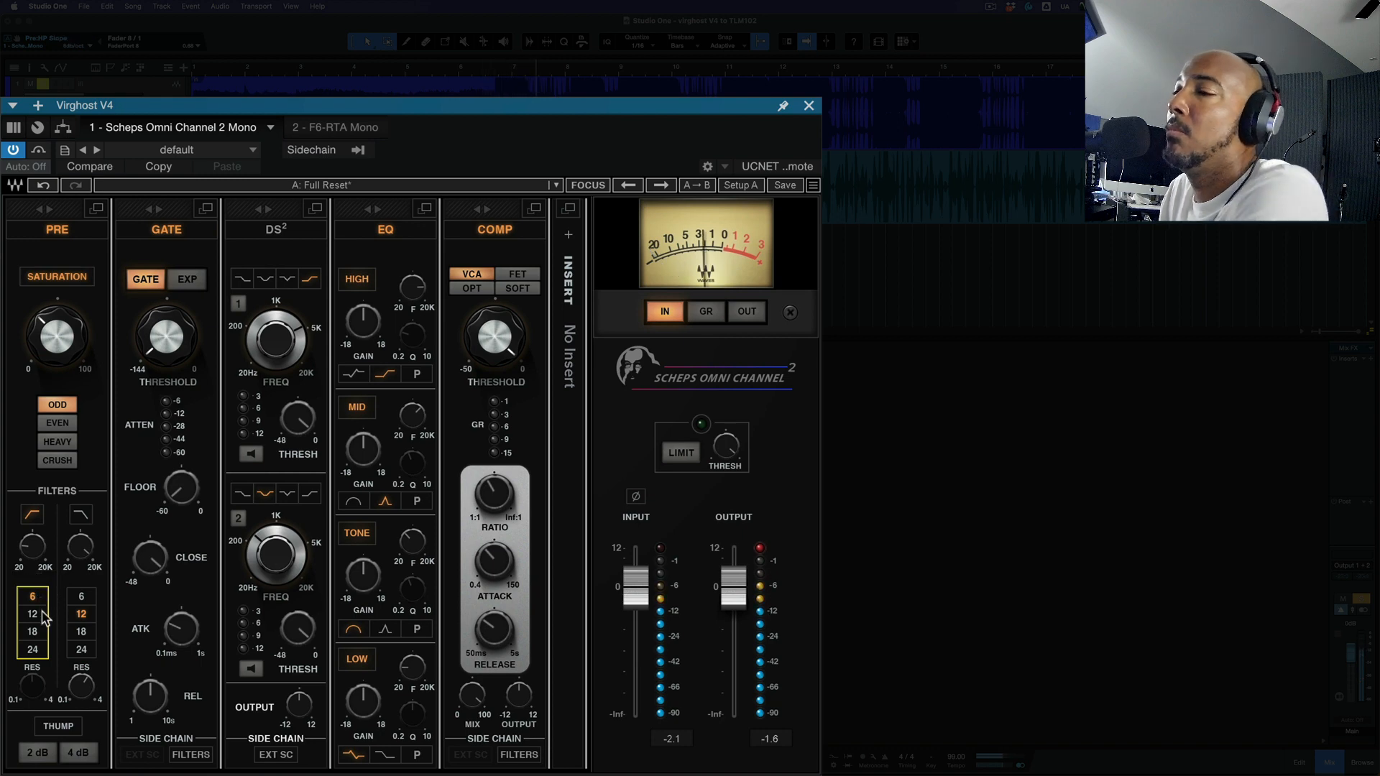
pyautogui.click(30, 616)
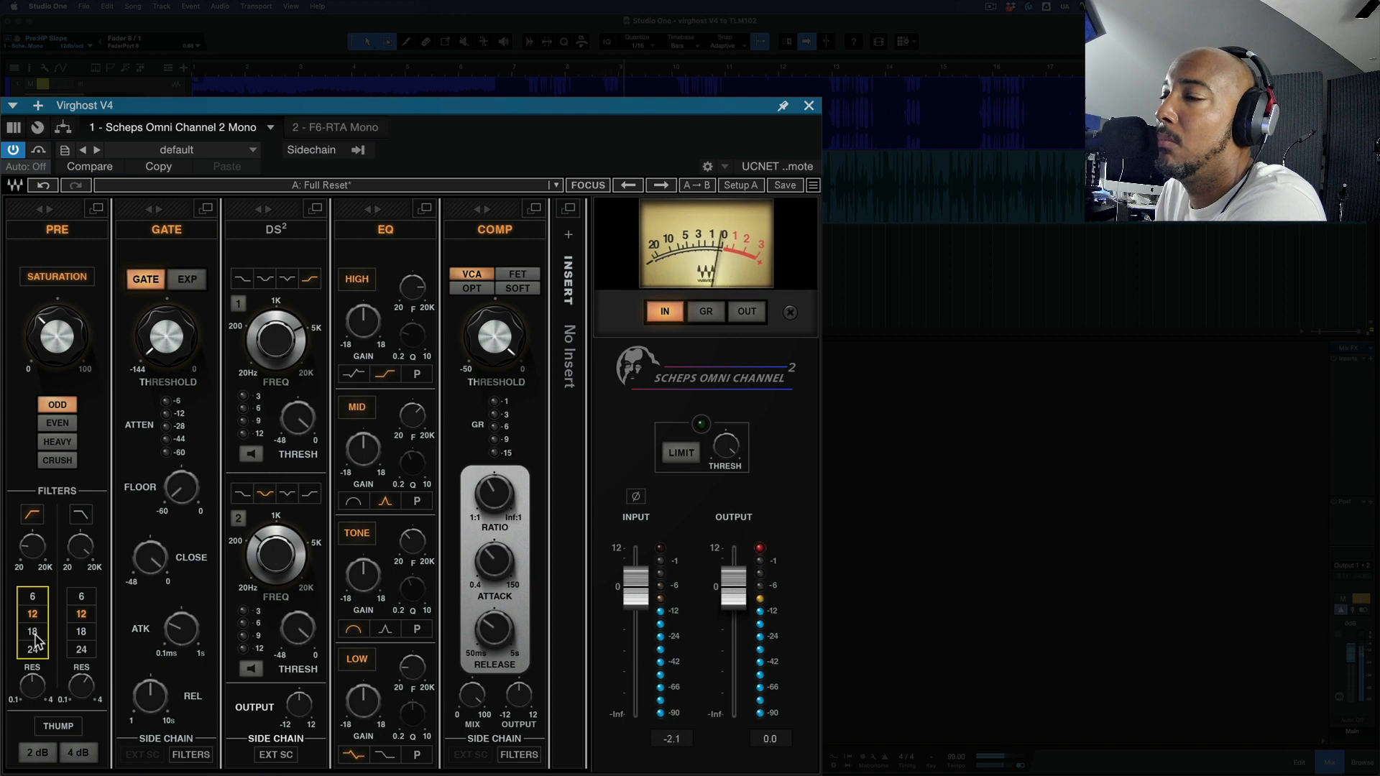
pyautogui.click(33, 632)
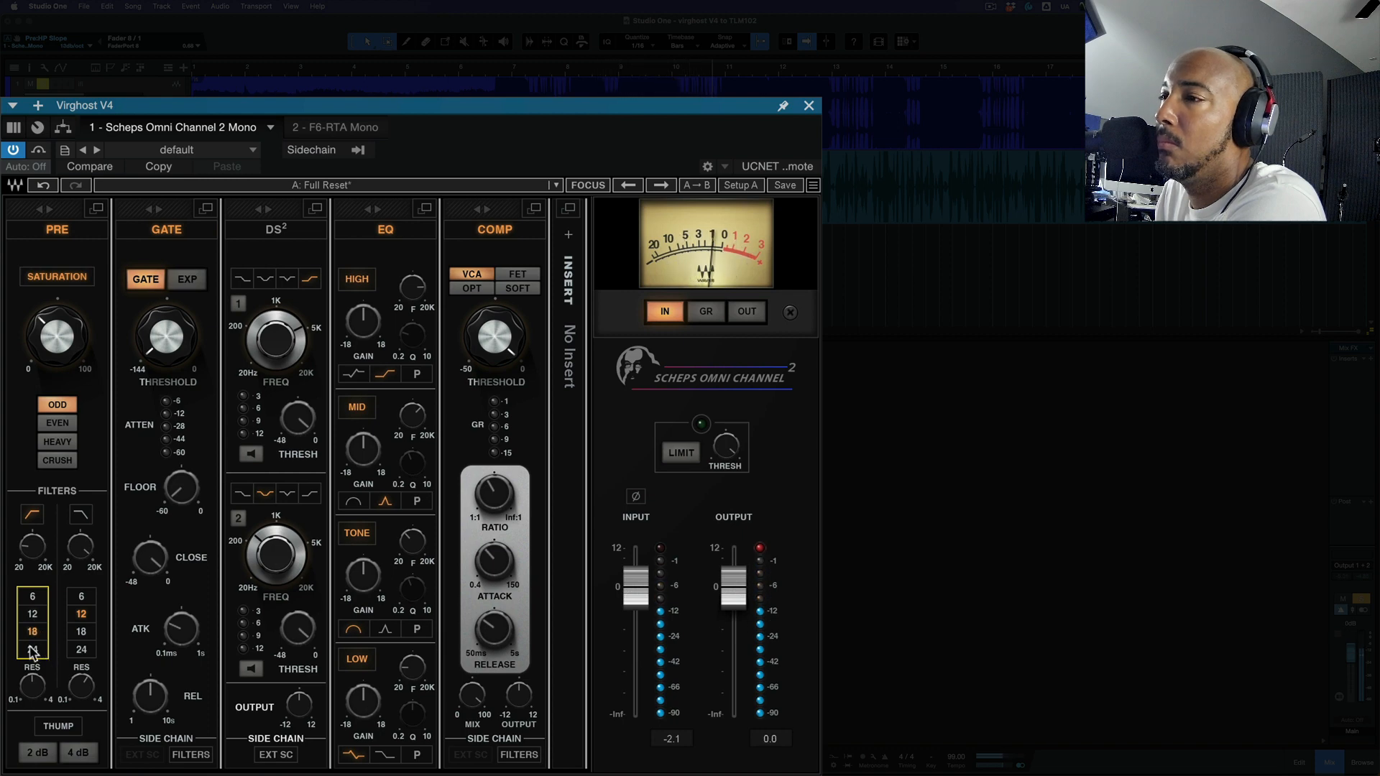
pyautogui.click(45, 651)
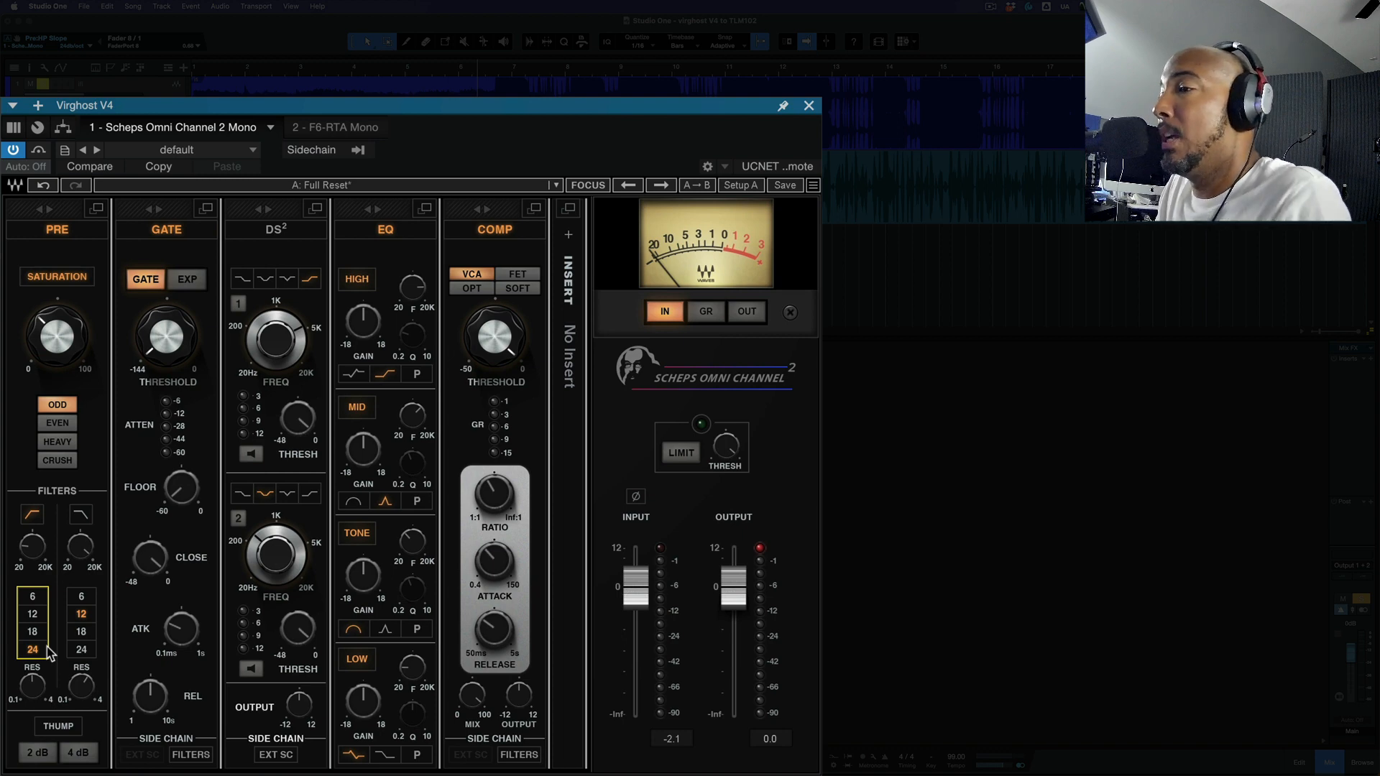
pyautogui.moveTo(36, 691); pyautogui.dragTo(36, 675)
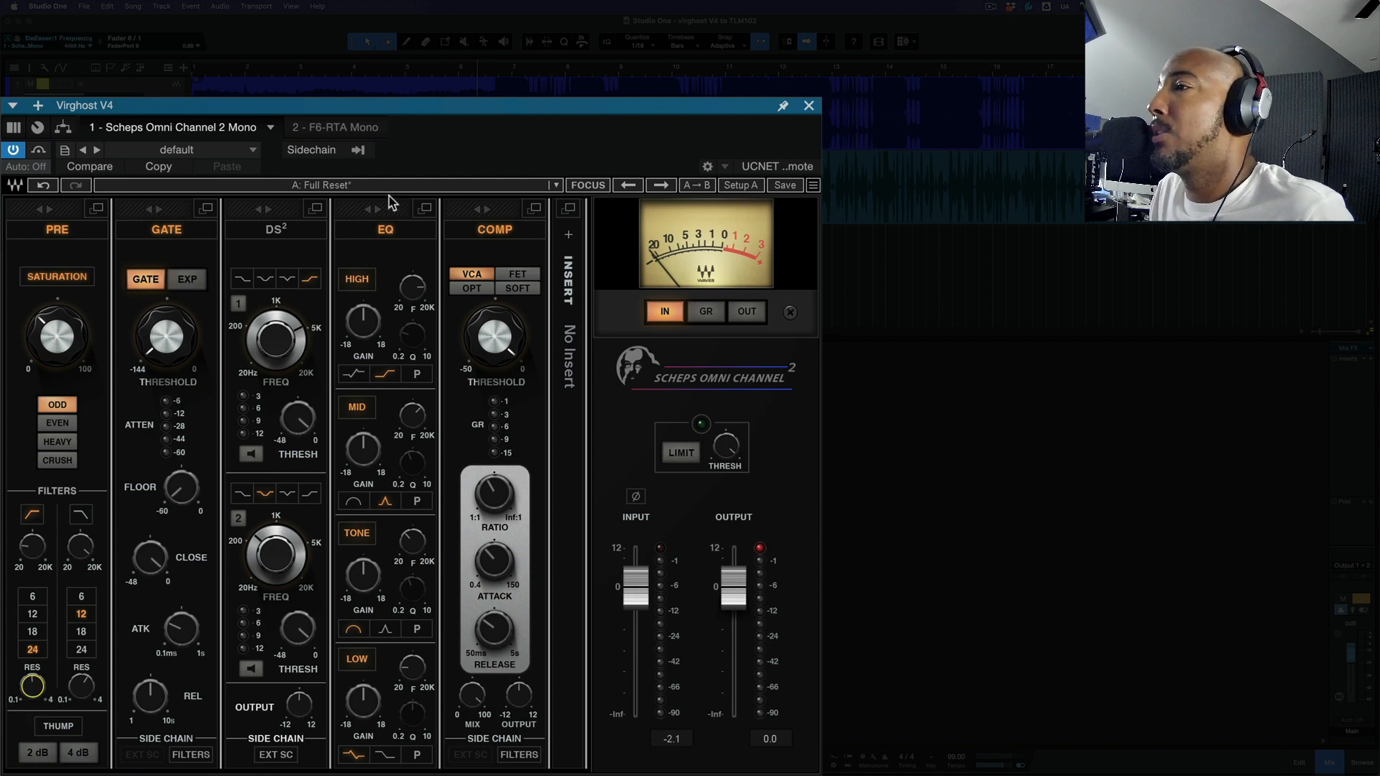
# Set the compressor type to Soft and play the vocal from a later passage in the arrangement.
pyautogui.click(519, 289)
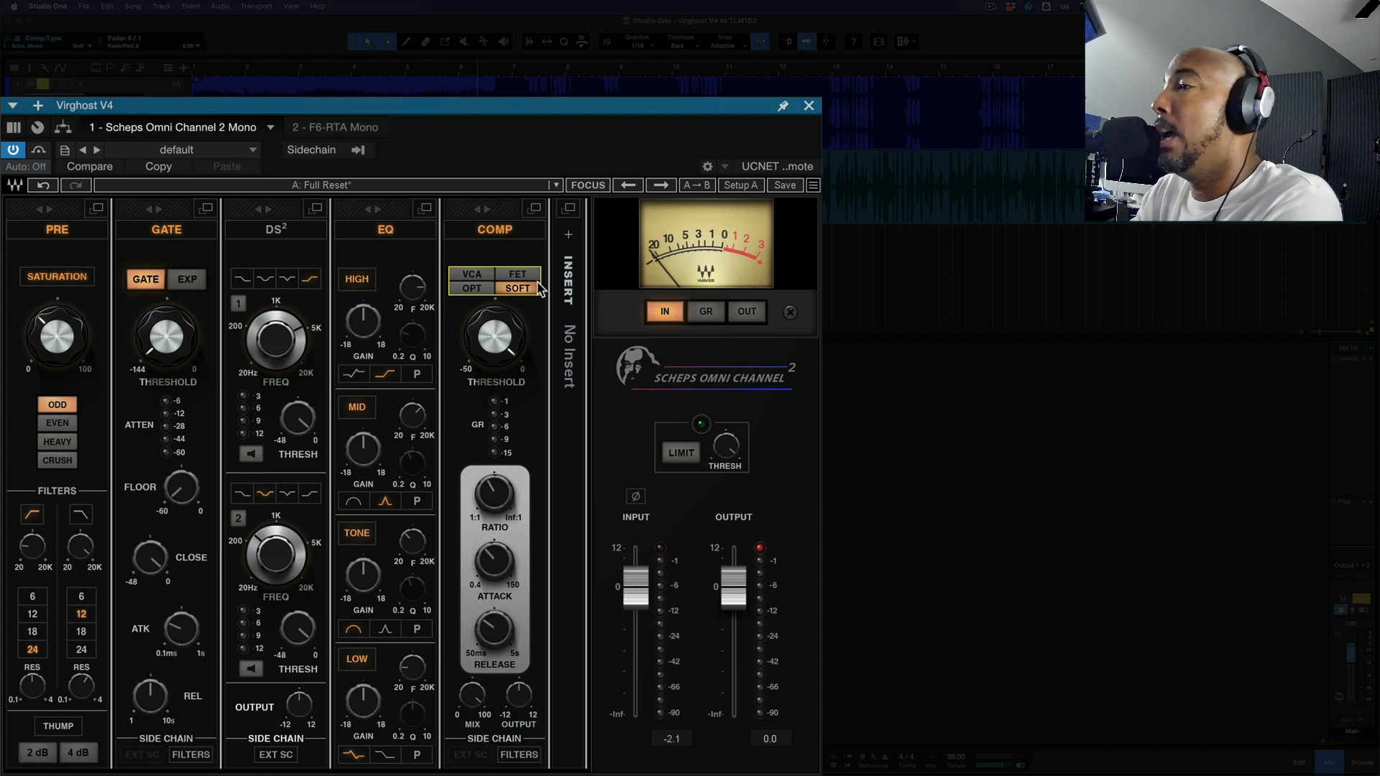
pyautogui.press('w')
pyautogui.hscroll(5, 953, 187)
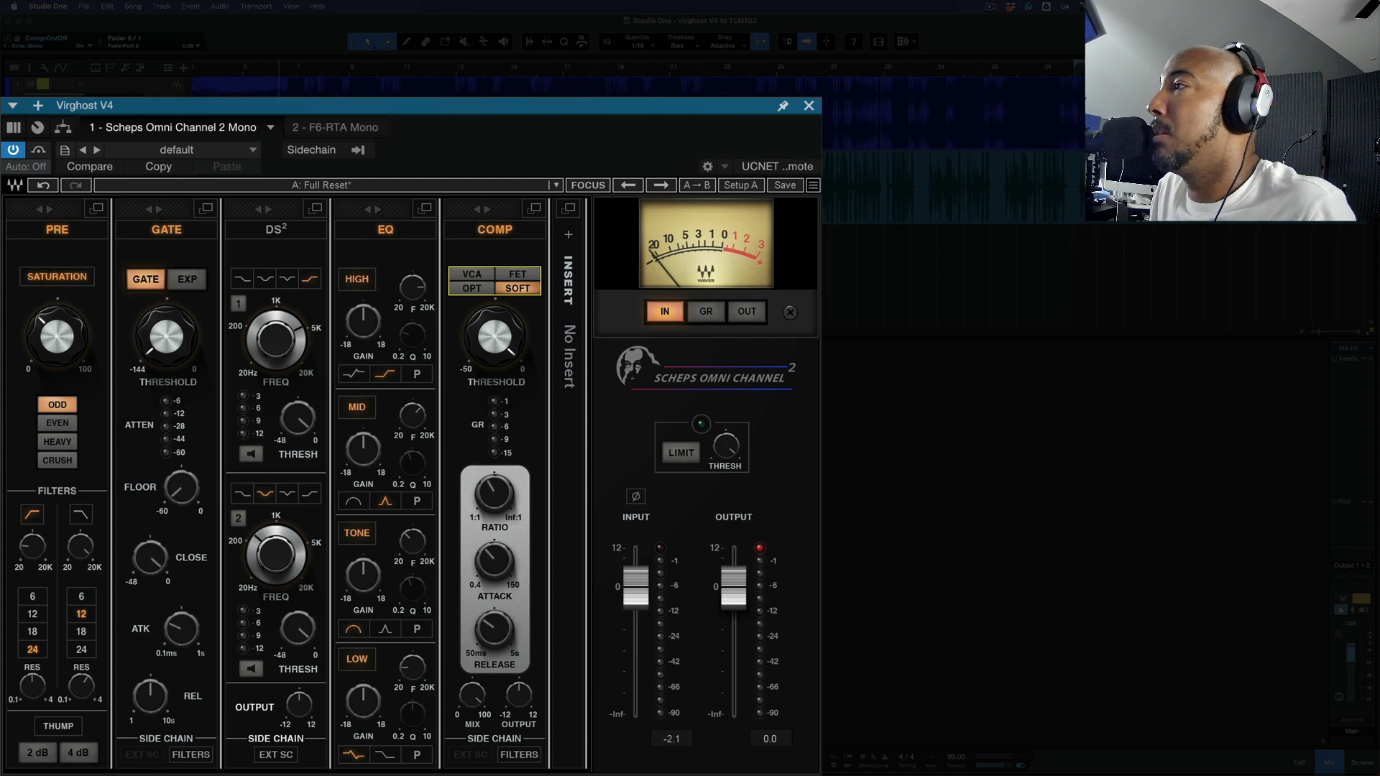
pyautogui.hscroll(10, 953, 187)
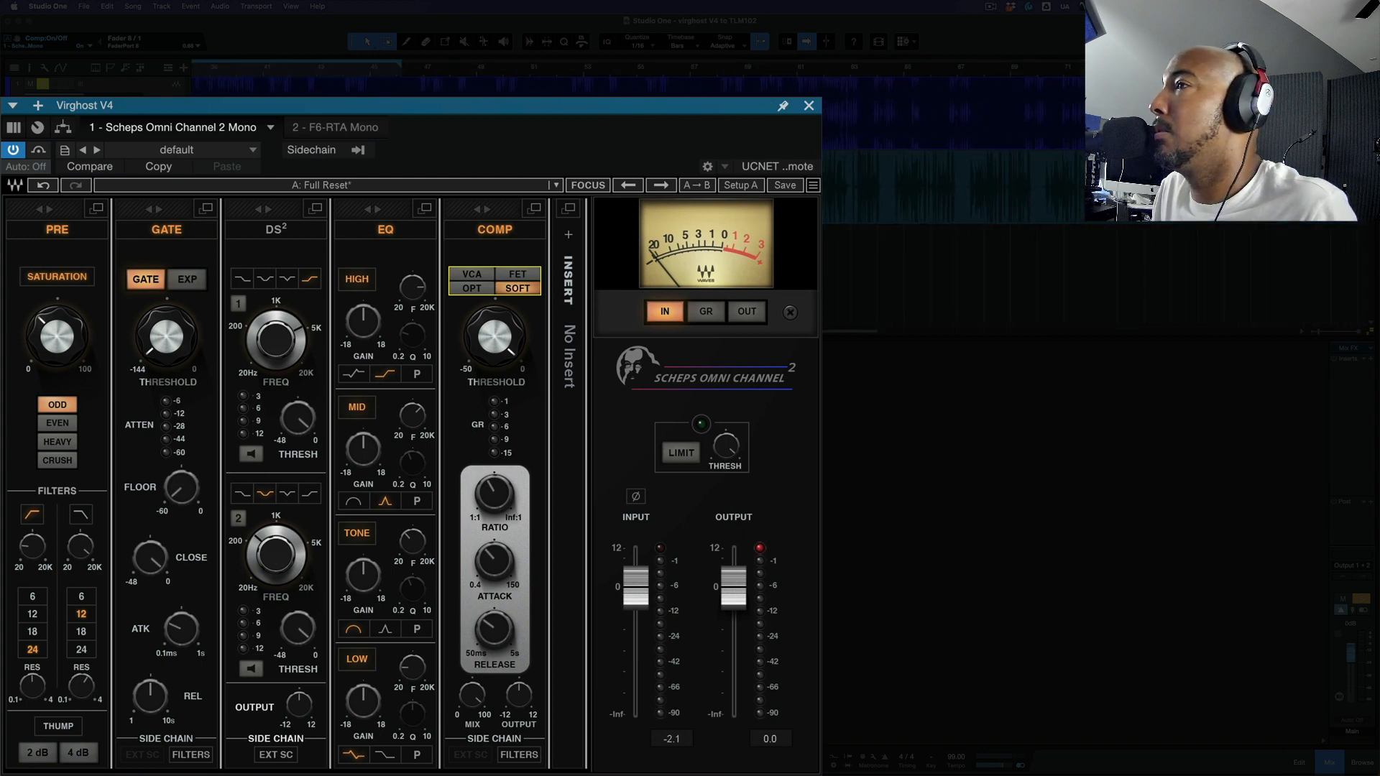
pyautogui.hscroll(-3, 953, 187)
pyautogui.hscroll(-2, 953, 187)
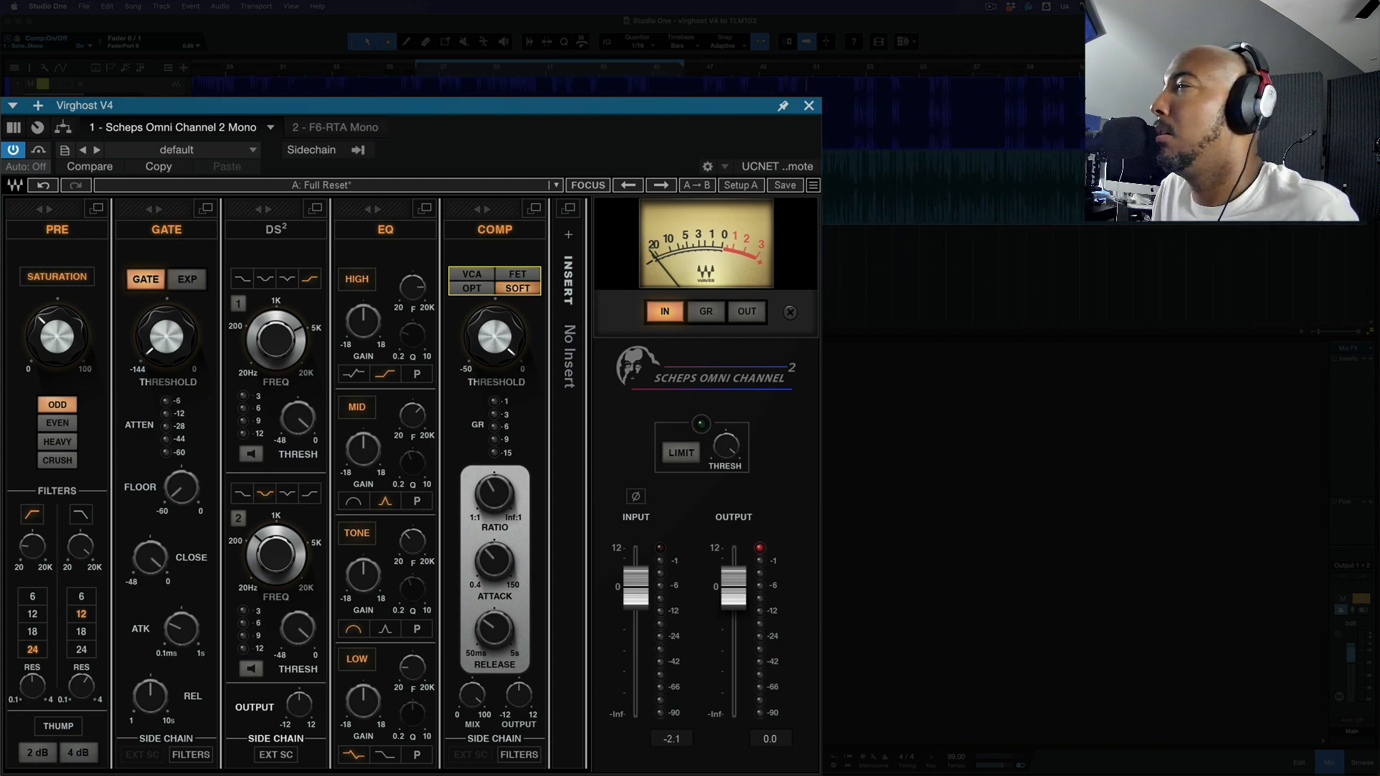
pyautogui.hscroll(6, 855, 190)
pyautogui.click(834, 190)
pyautogui.press('space')
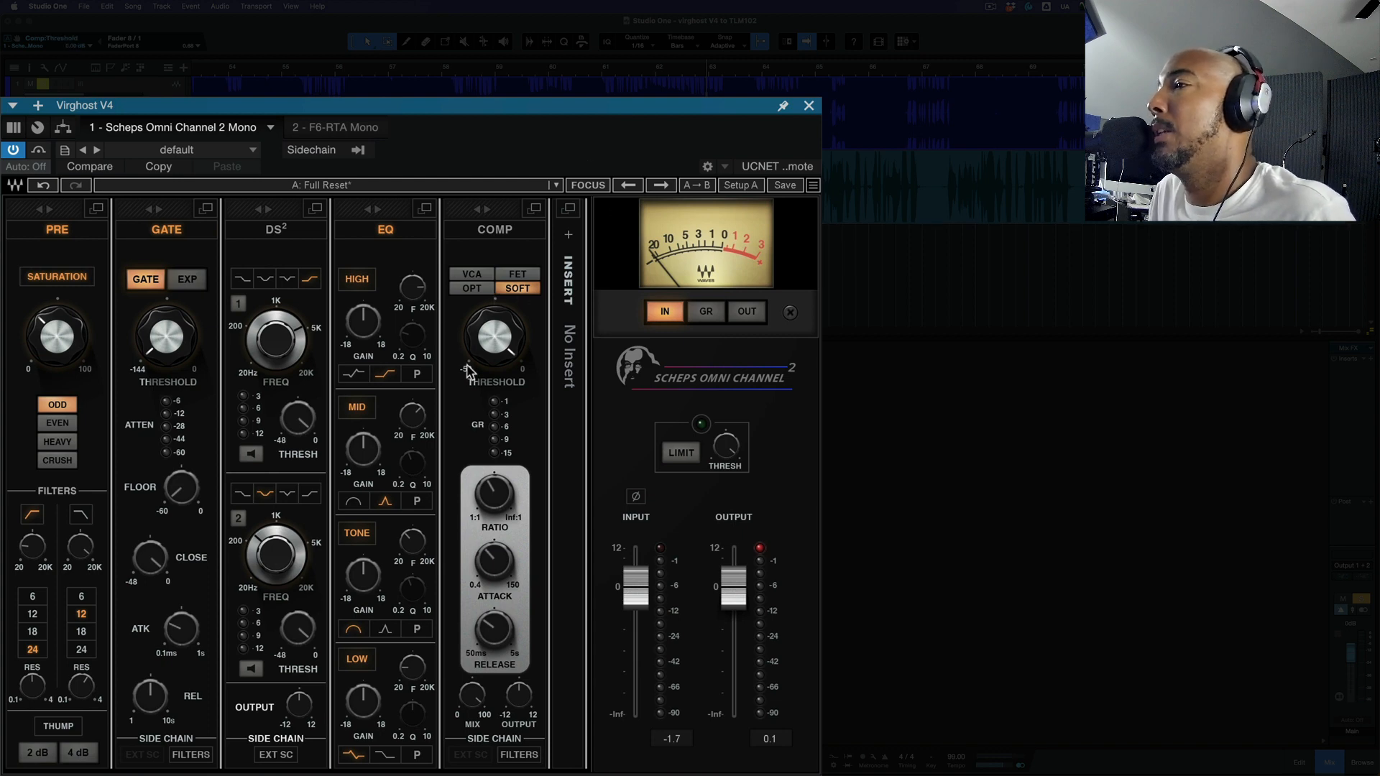
# Switch the VU meter to gain reduction and lower the compressor's threshold to about -4.35 during playback.
pyautogui.moveTo(498, 352); pyautogui.dragTo(499, 367)
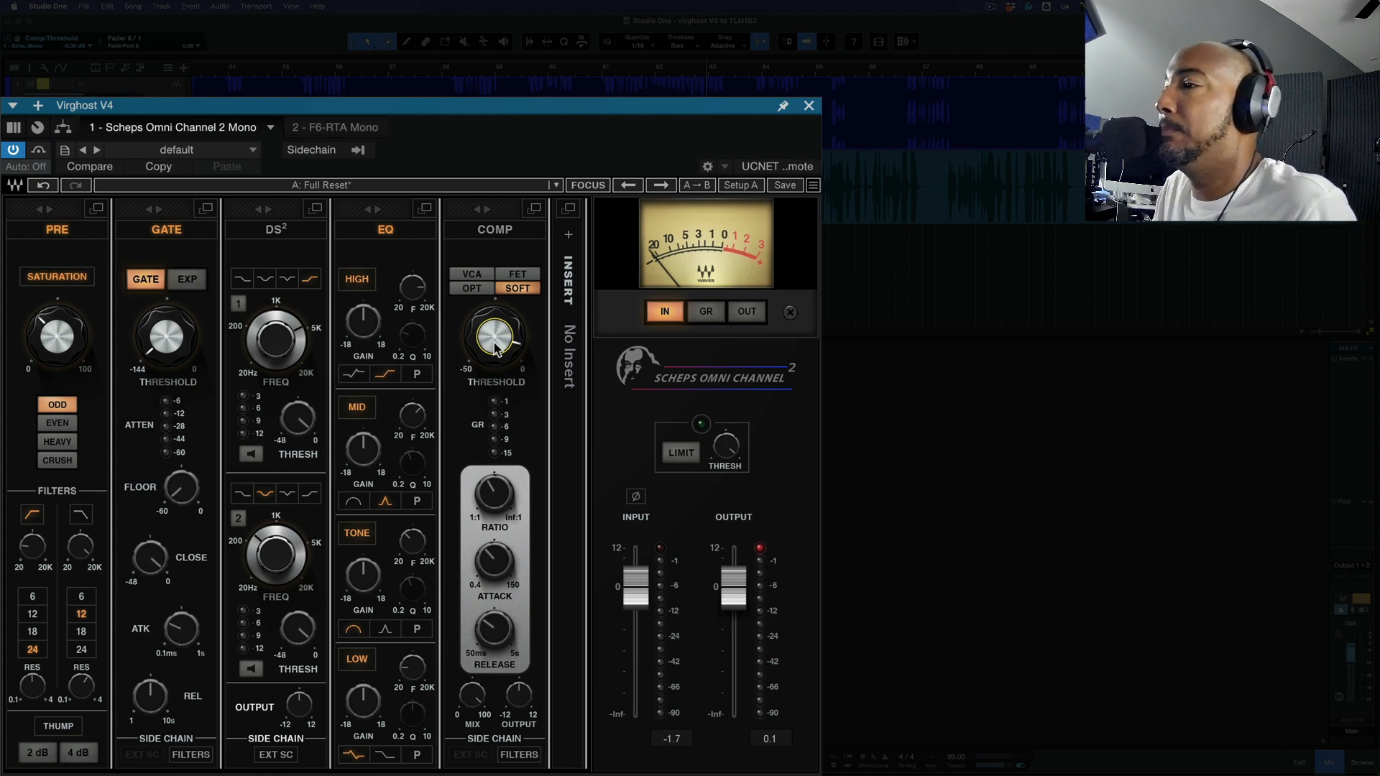
pyautogui.click(703, 316)
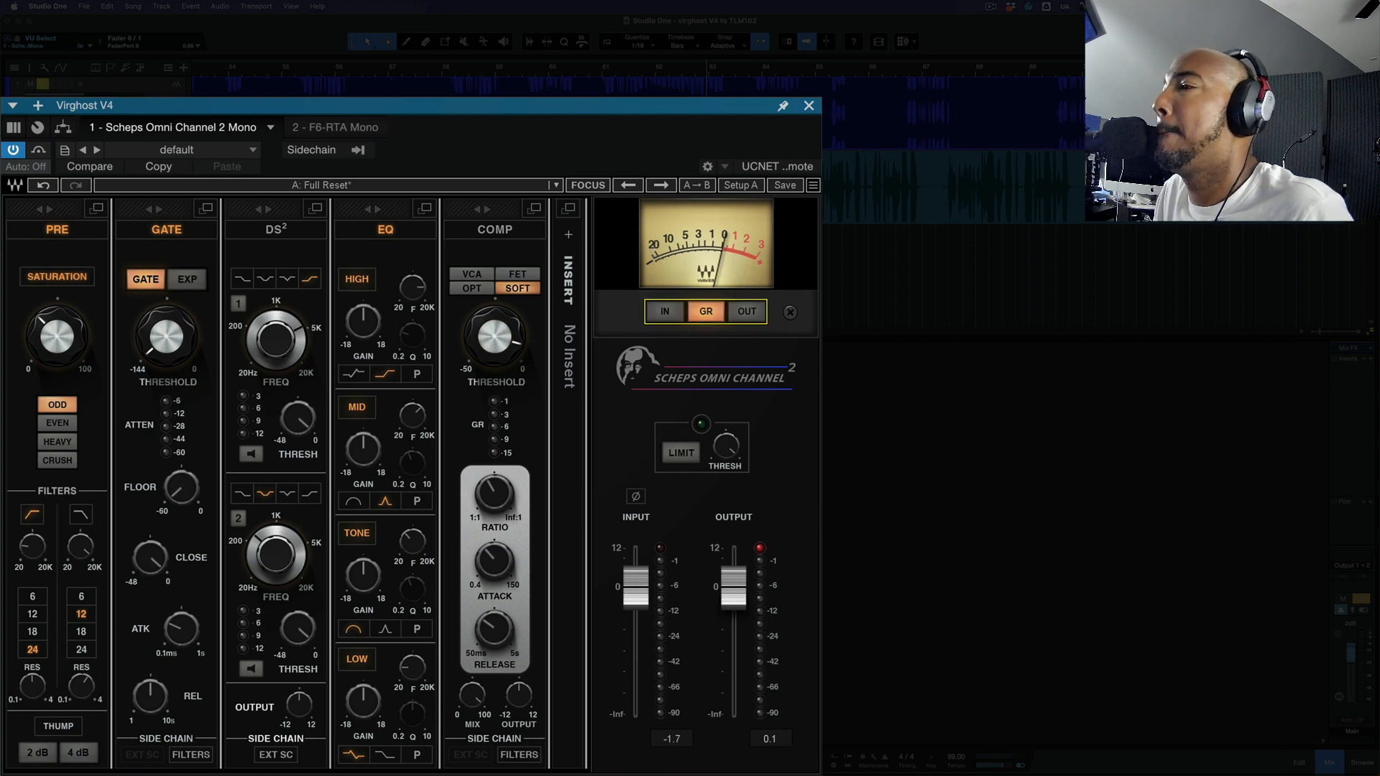
pyautogui.press('space')
pyautogui.moveTo(496, 325)
pyautogui.mouseDown()
pyautogui.moveTo(489, 346)
pyautogui.moveTo(489, 328)
pyautogui.mouseUp()
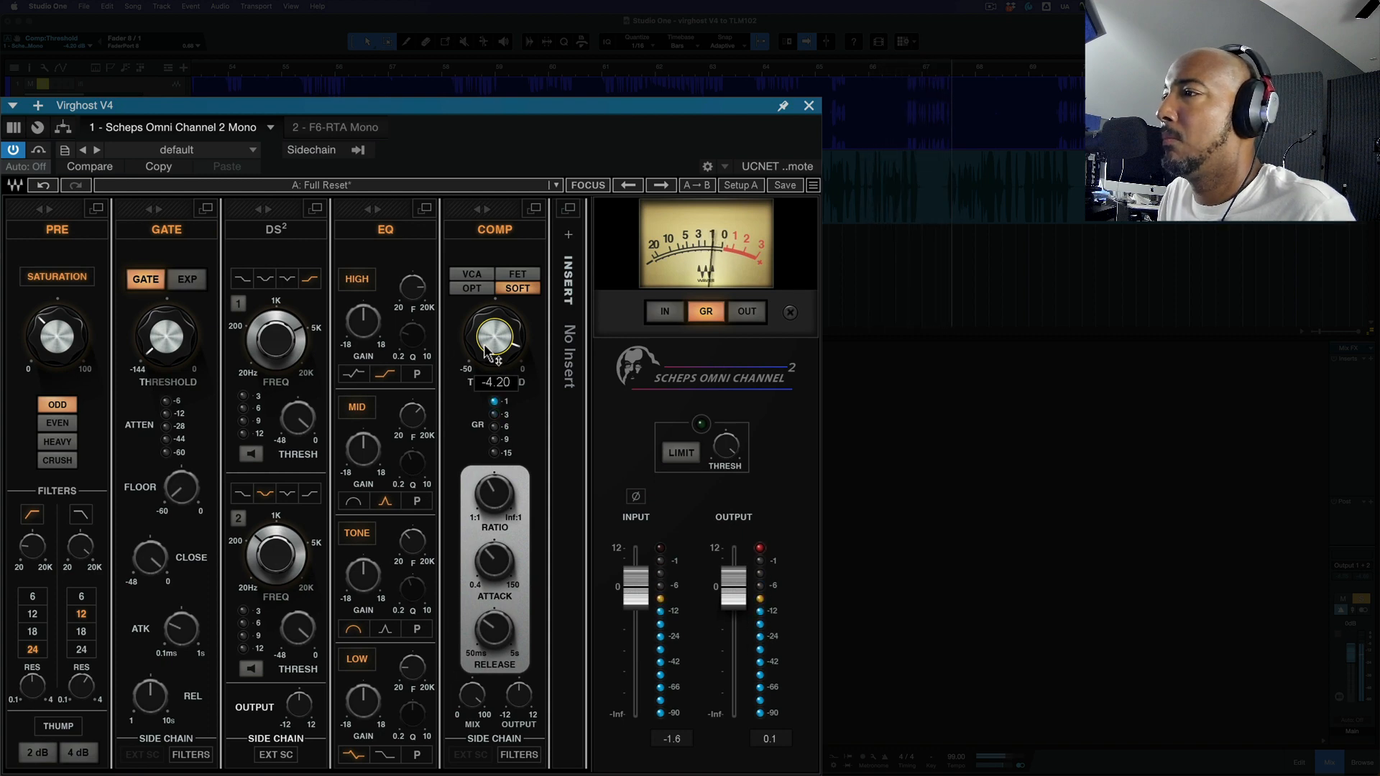
pyautogui.moveTo(495, 337); pyautogui.dragTo(495, 339)
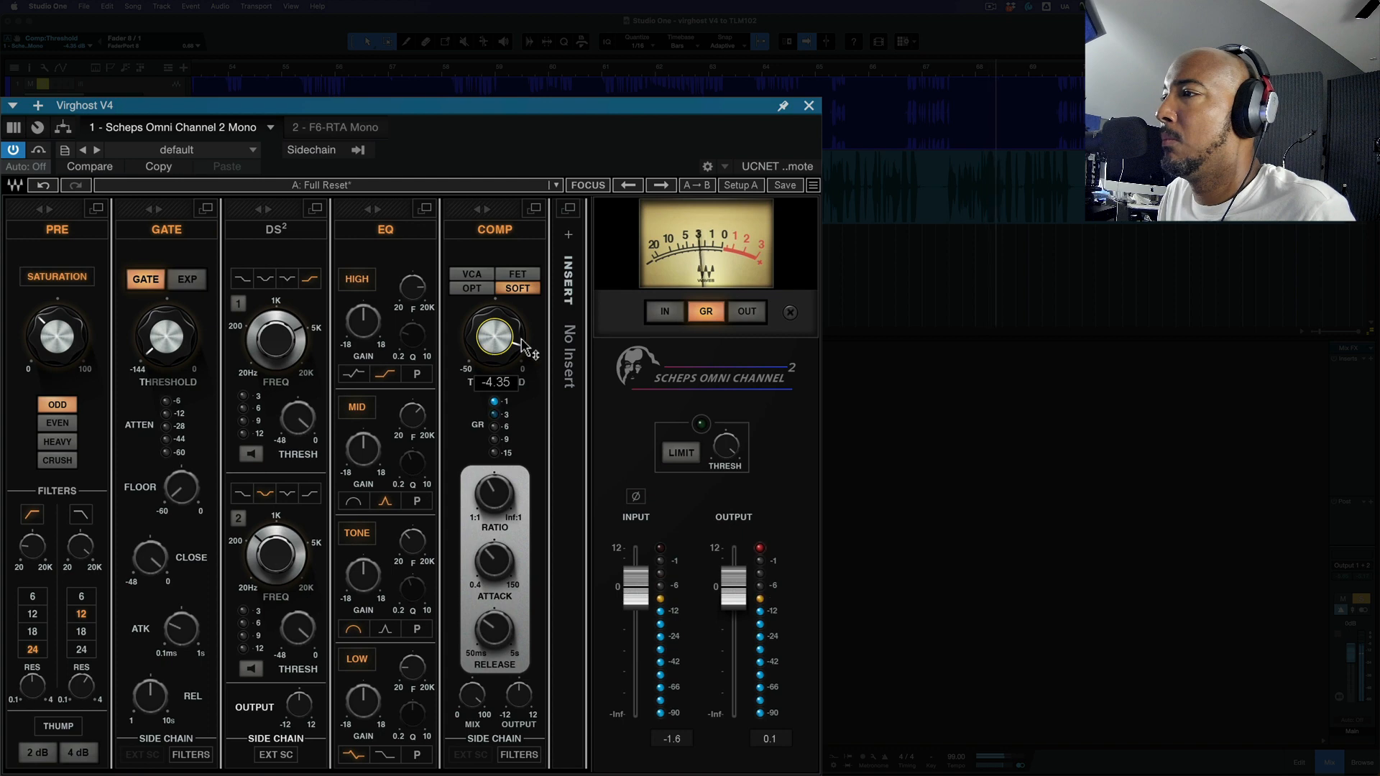
# Lower the Soft compressor's threshold to about -14 while checking the gain reduction.
pyautogui.moveTo(525, 338); pyautogui.dragTo(525, 345)
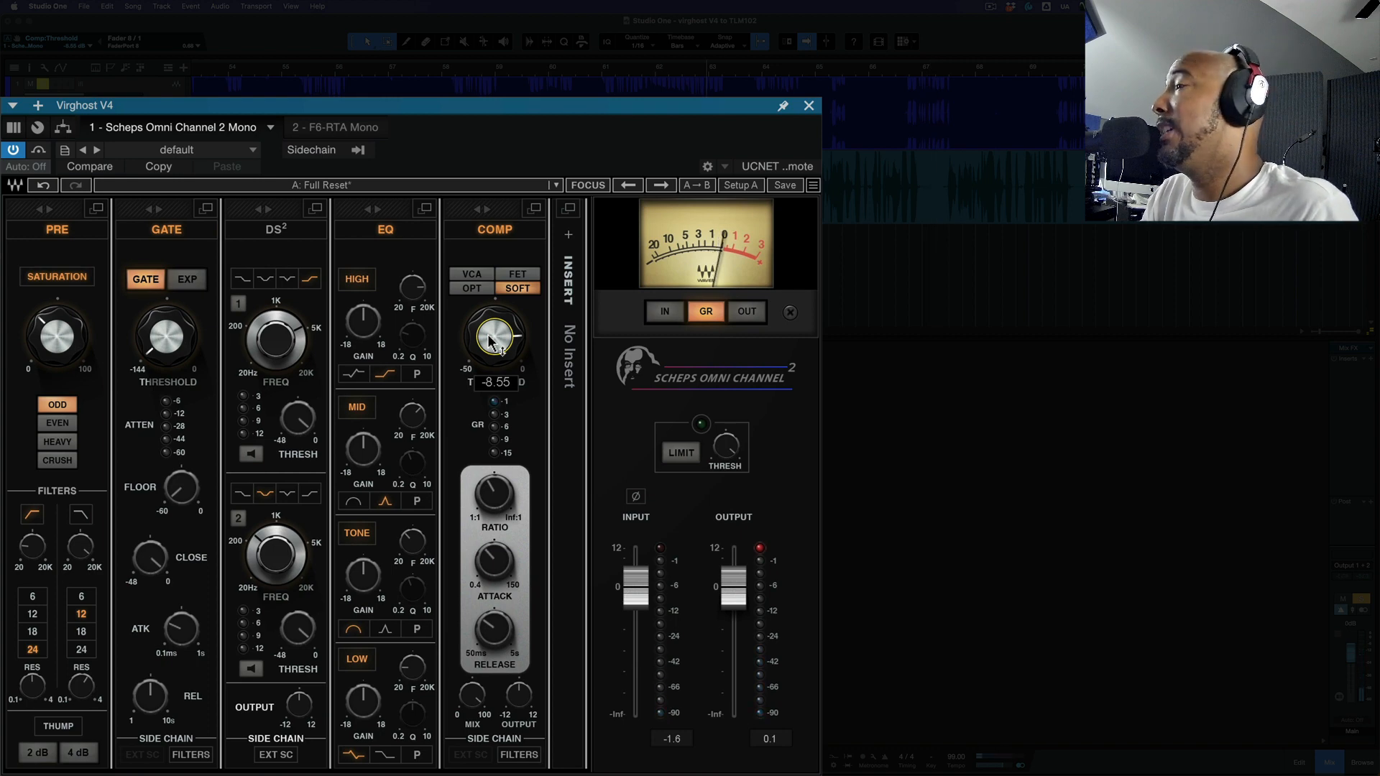
pyautogui.moveTo(493, 342); pyautogui.dragTo(492, 397)
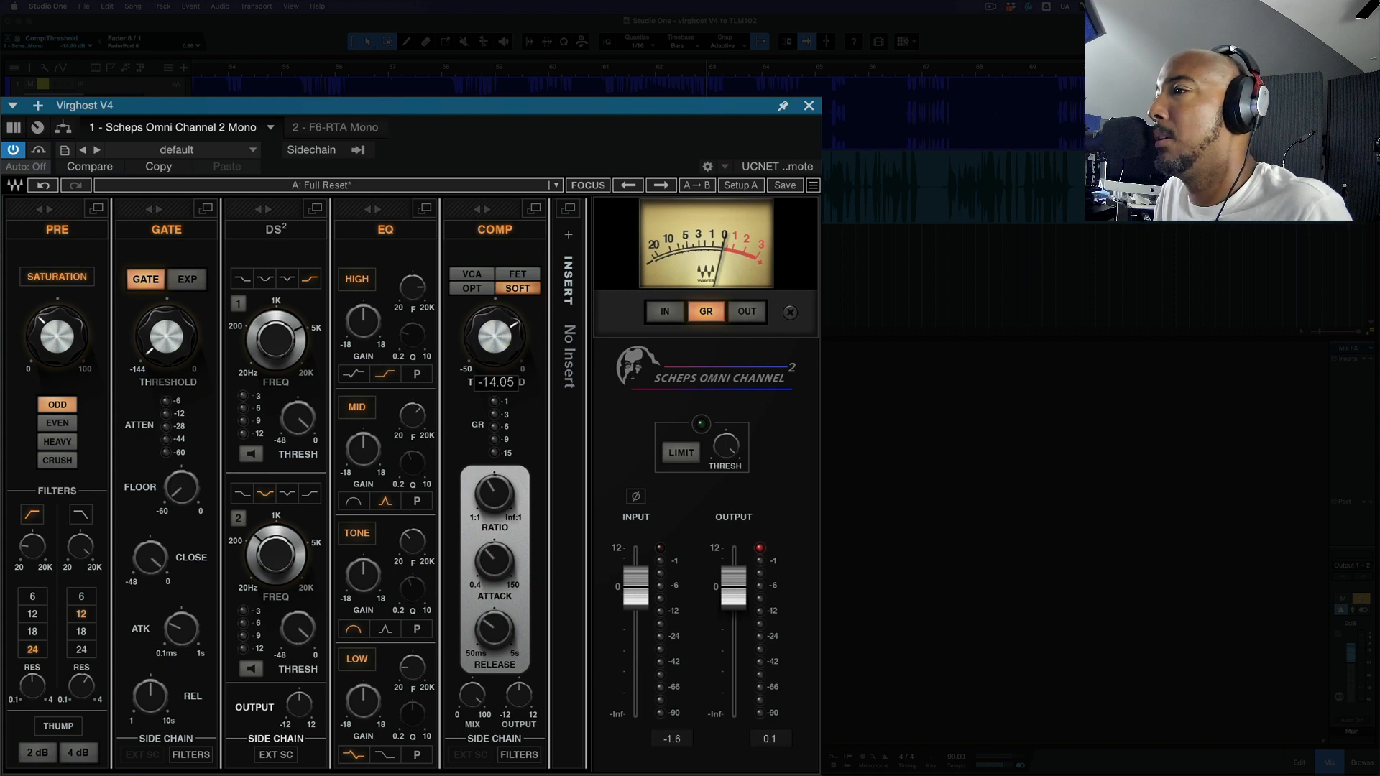
pyautogui.moveTo(493, 396); pyautogui.dragTo(492, 399)
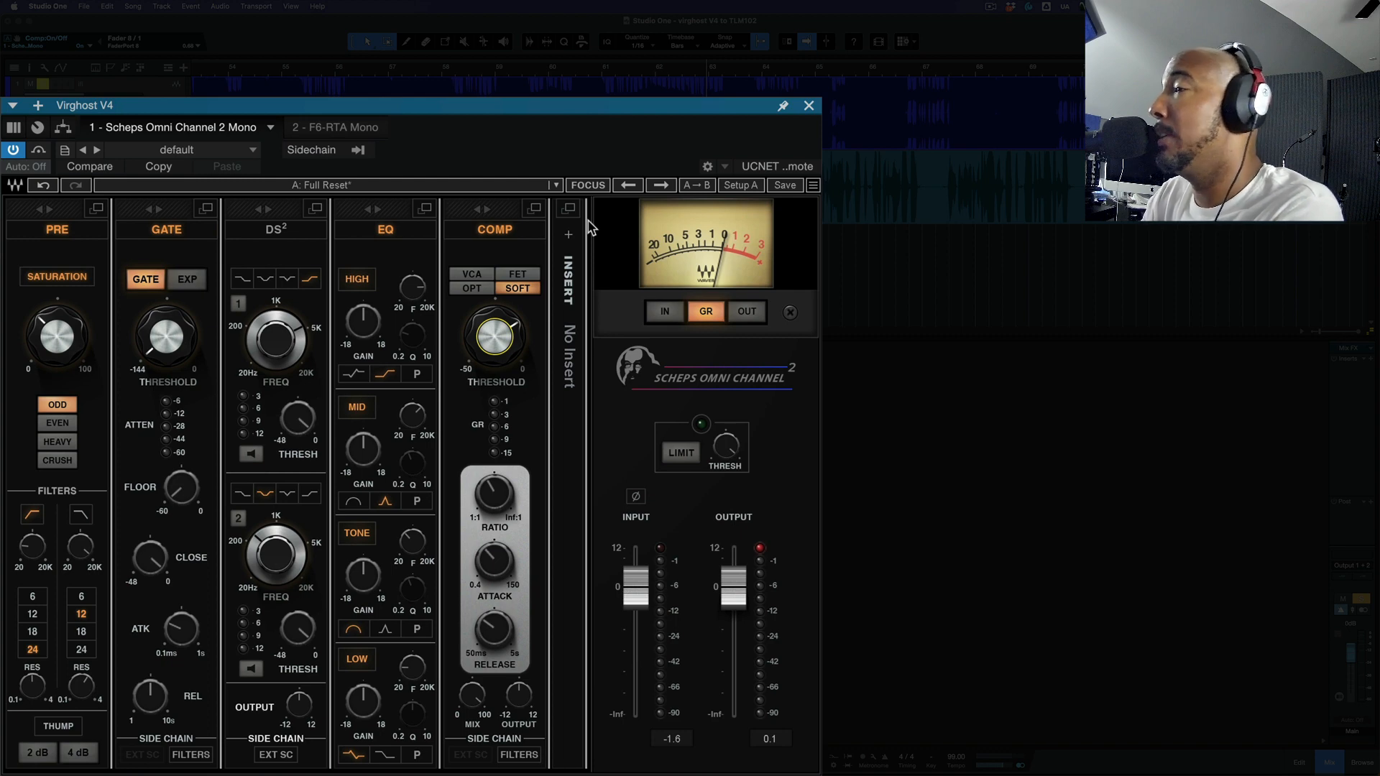
# Audition the FET compressor type with the threshold lowered to about -17, followed by the VCA and Opt types.
pyautogui.click(518, 274)
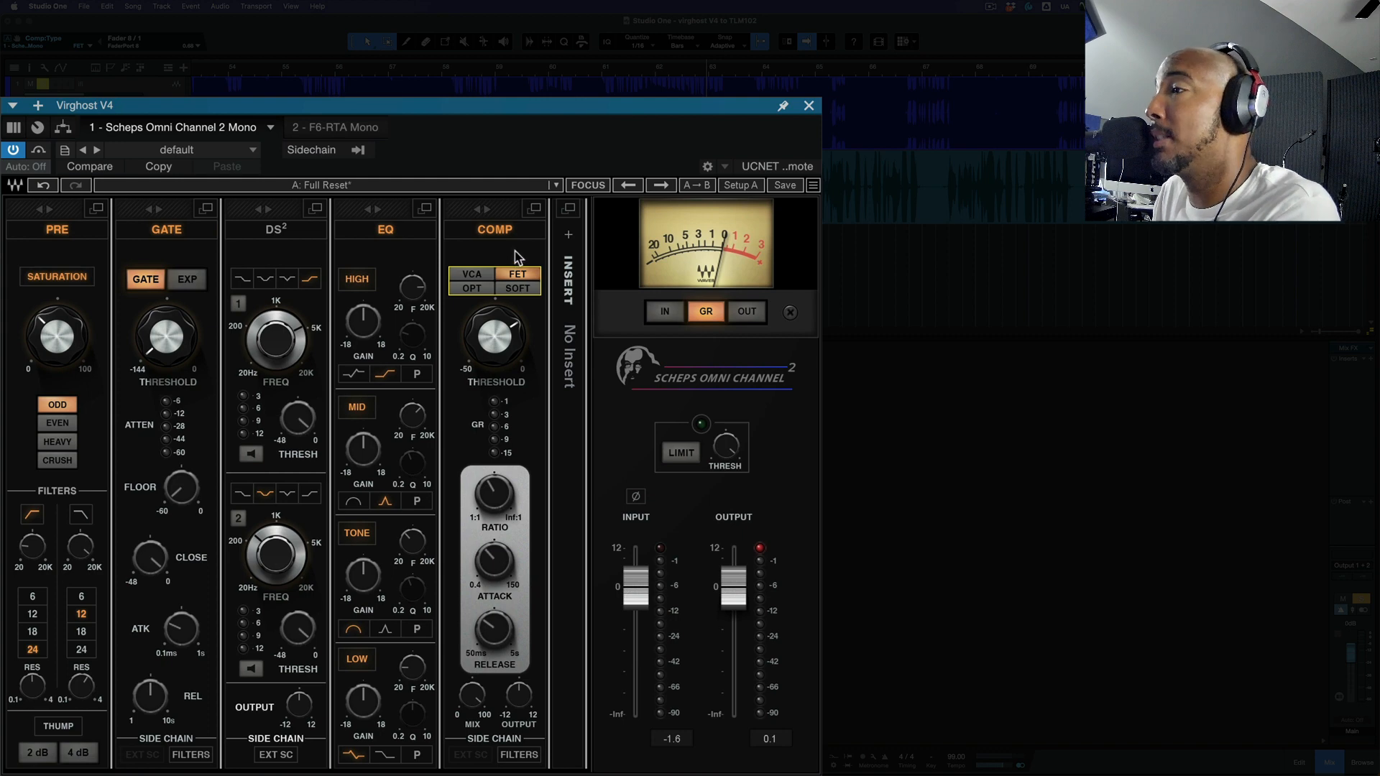
pyautogui.click(497, 344)
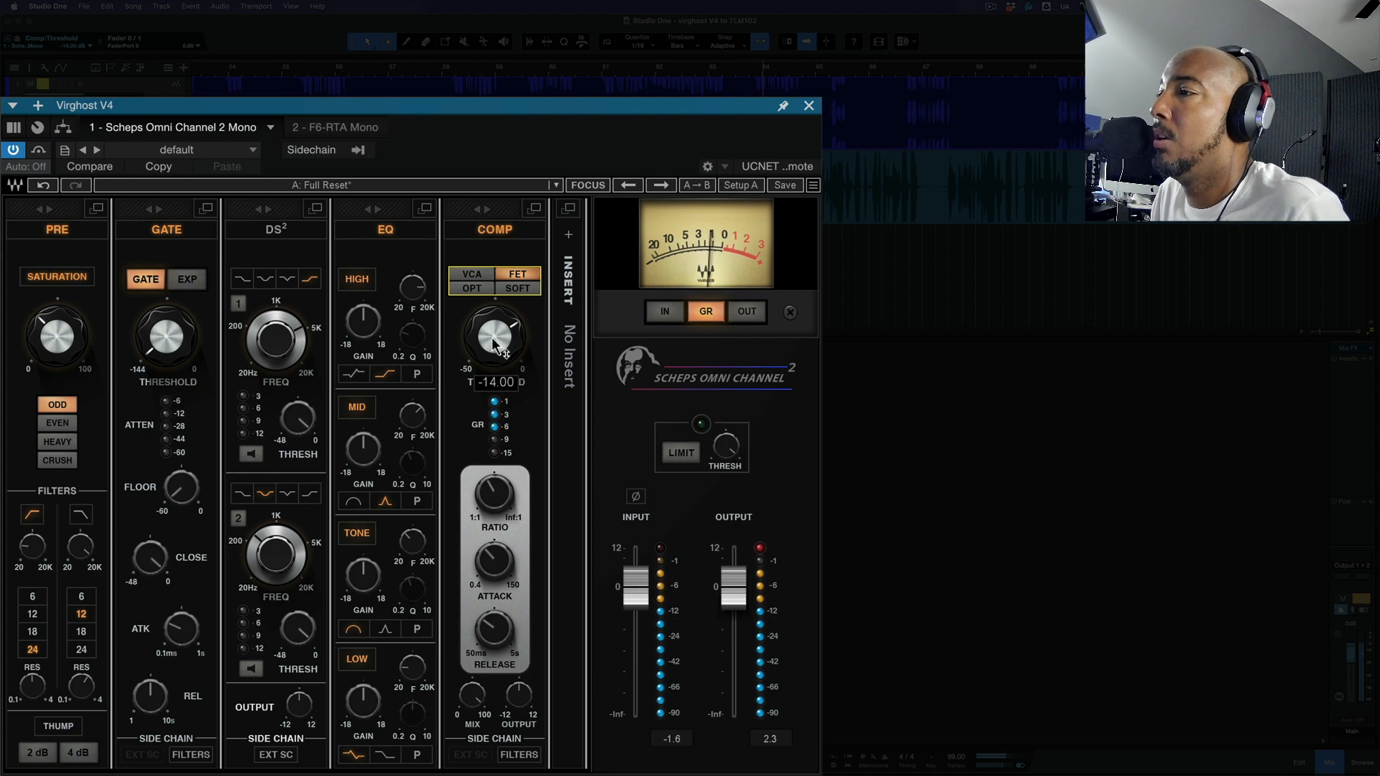
pyautogui.click(494, 340)
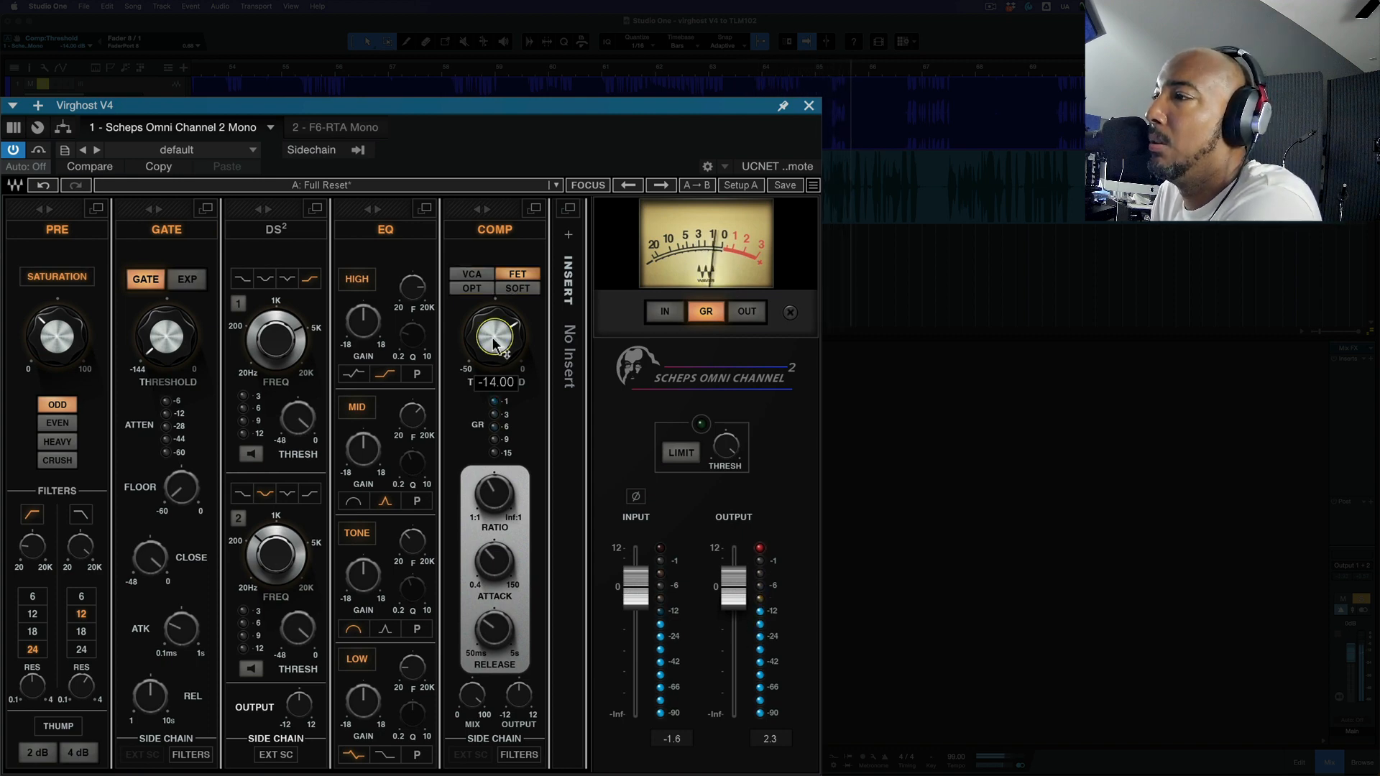
pyautogui.moveTo(494, 345)
pyautogui.mouseDown()
pyautogui.moveTo(495, 358)
pyautogui.moveTo(496, 329)
pyautogui.mouseUp()
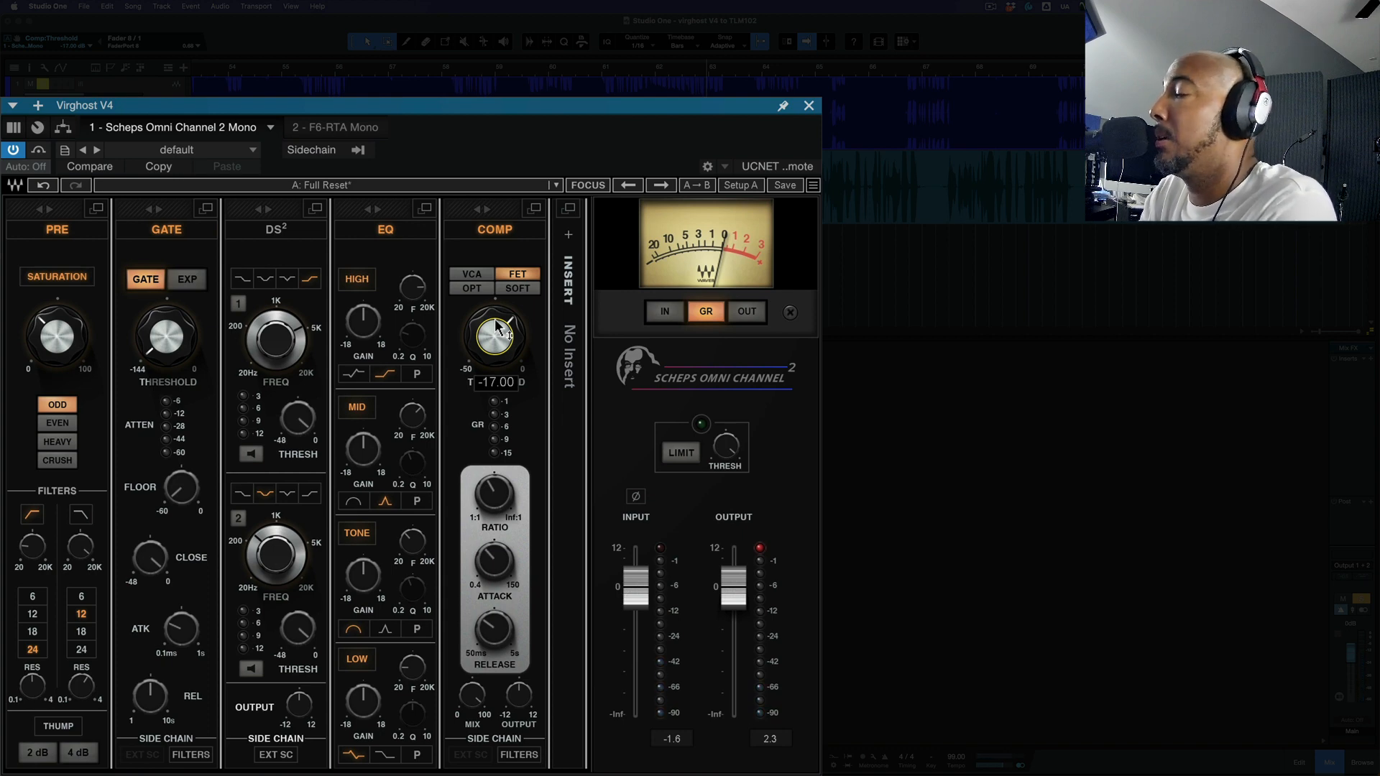
pyautogui.click(472, 274)
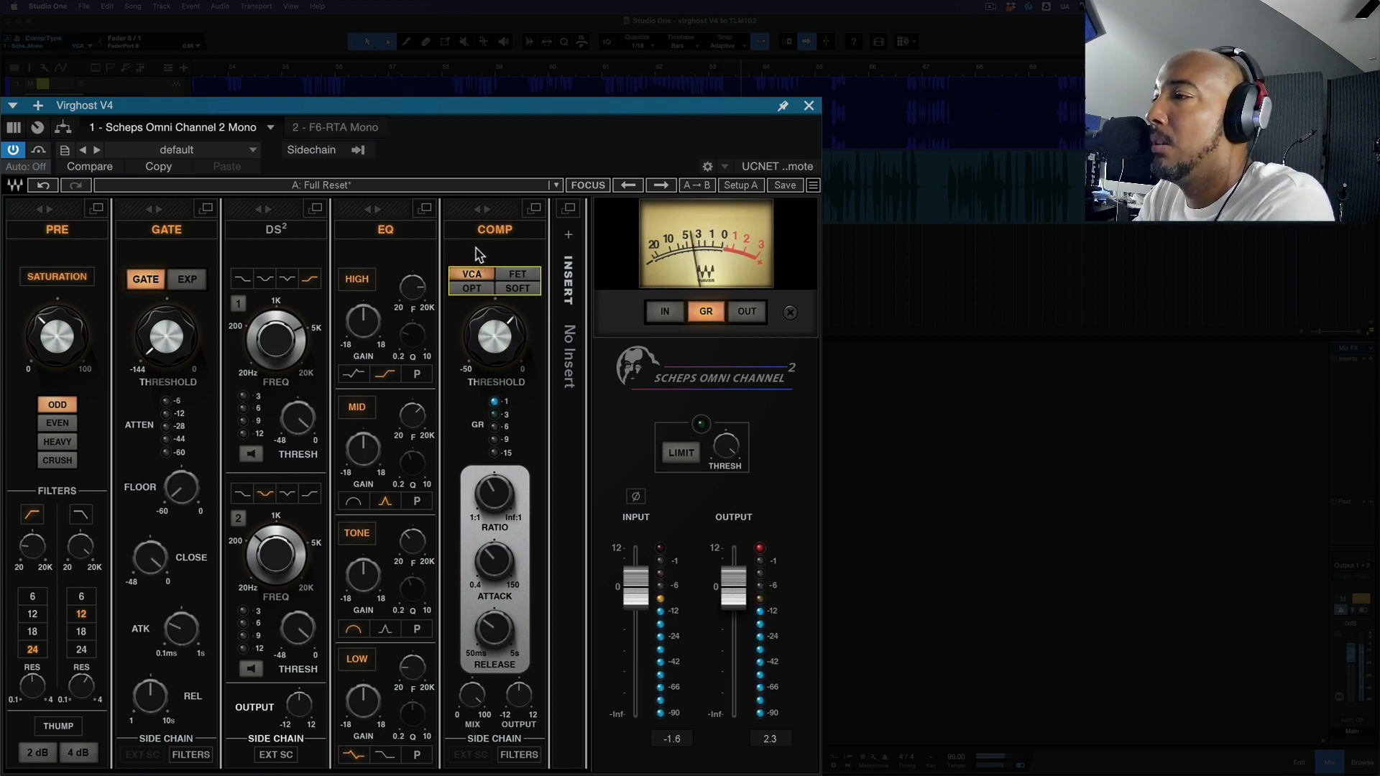
pyautogui.click(472, 288)
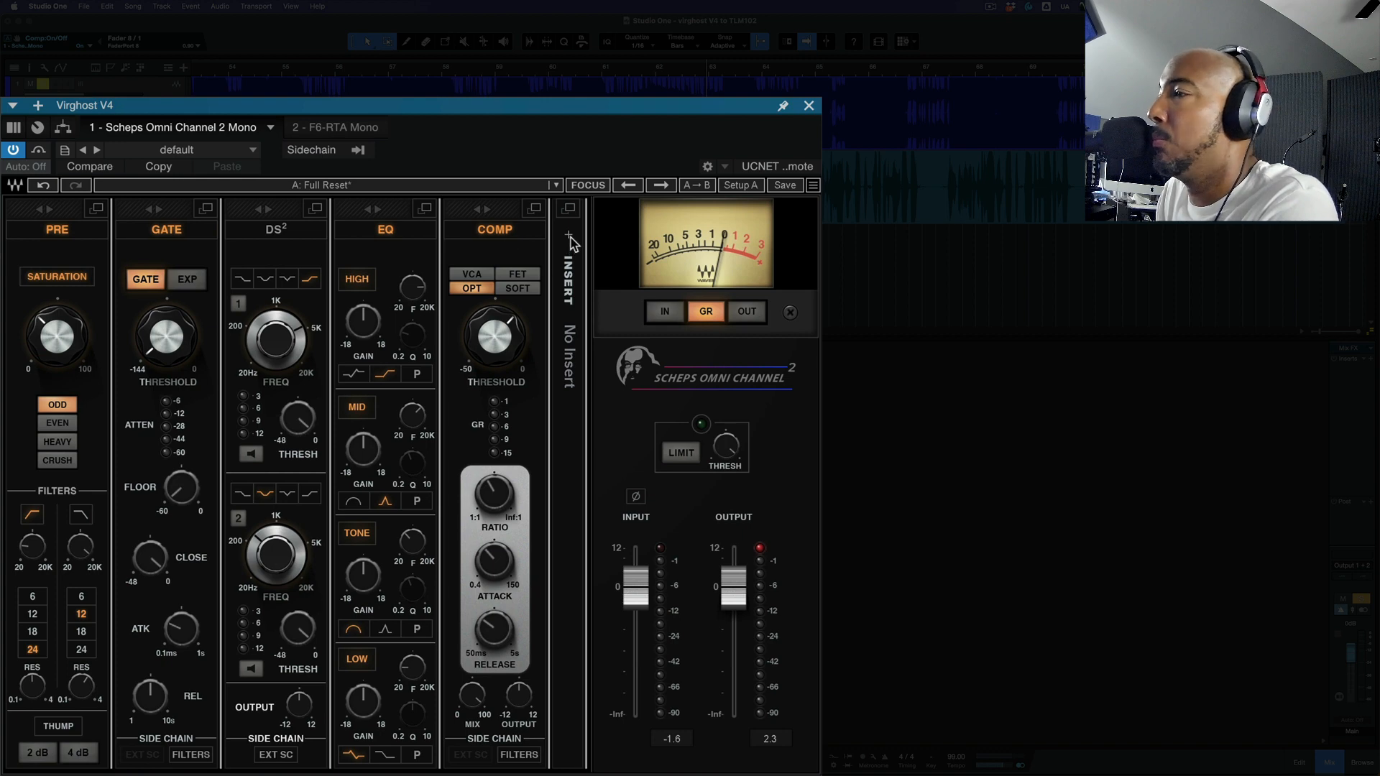
# Search the Insert module's plugin list for "smoot" and load BABY Audio Smooth Operator.
pyautogui.click(569, 239)
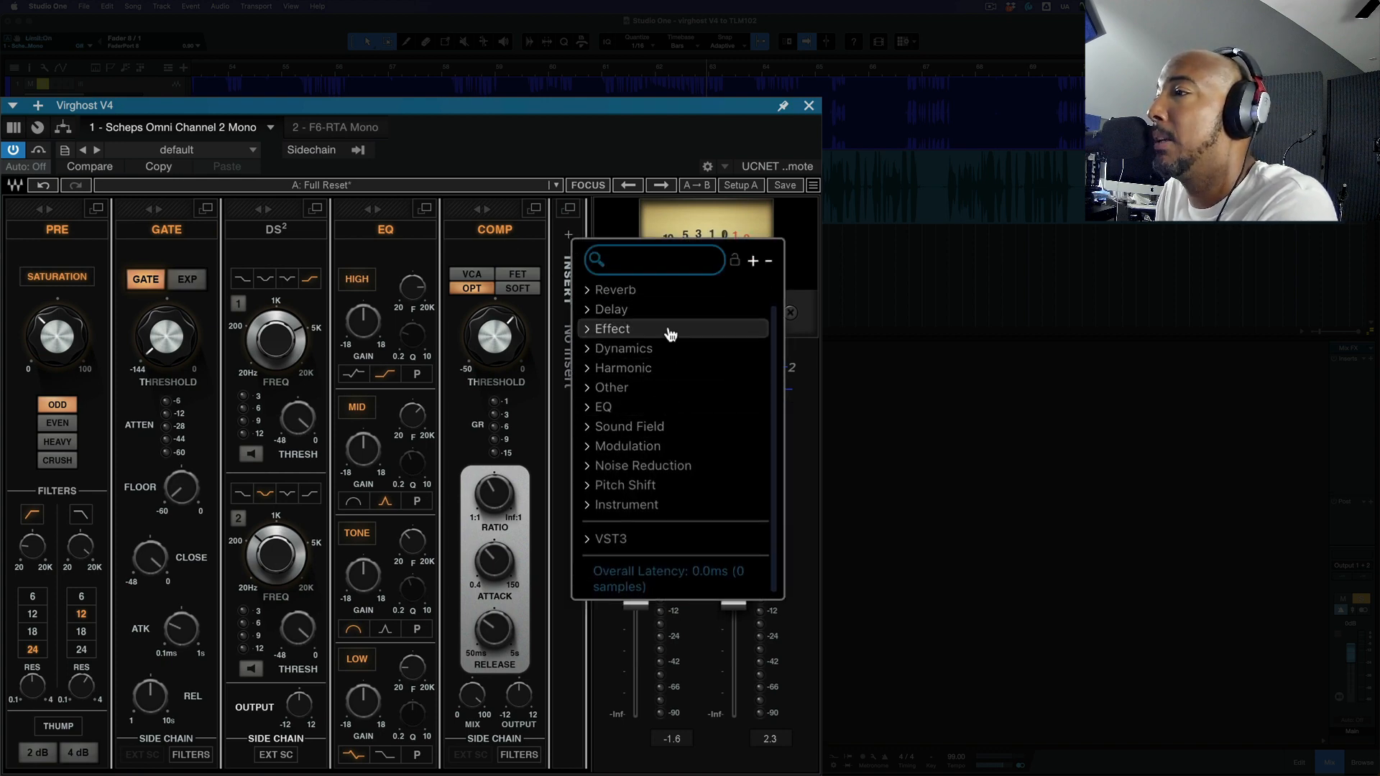
pyautogui.click(678, 543)
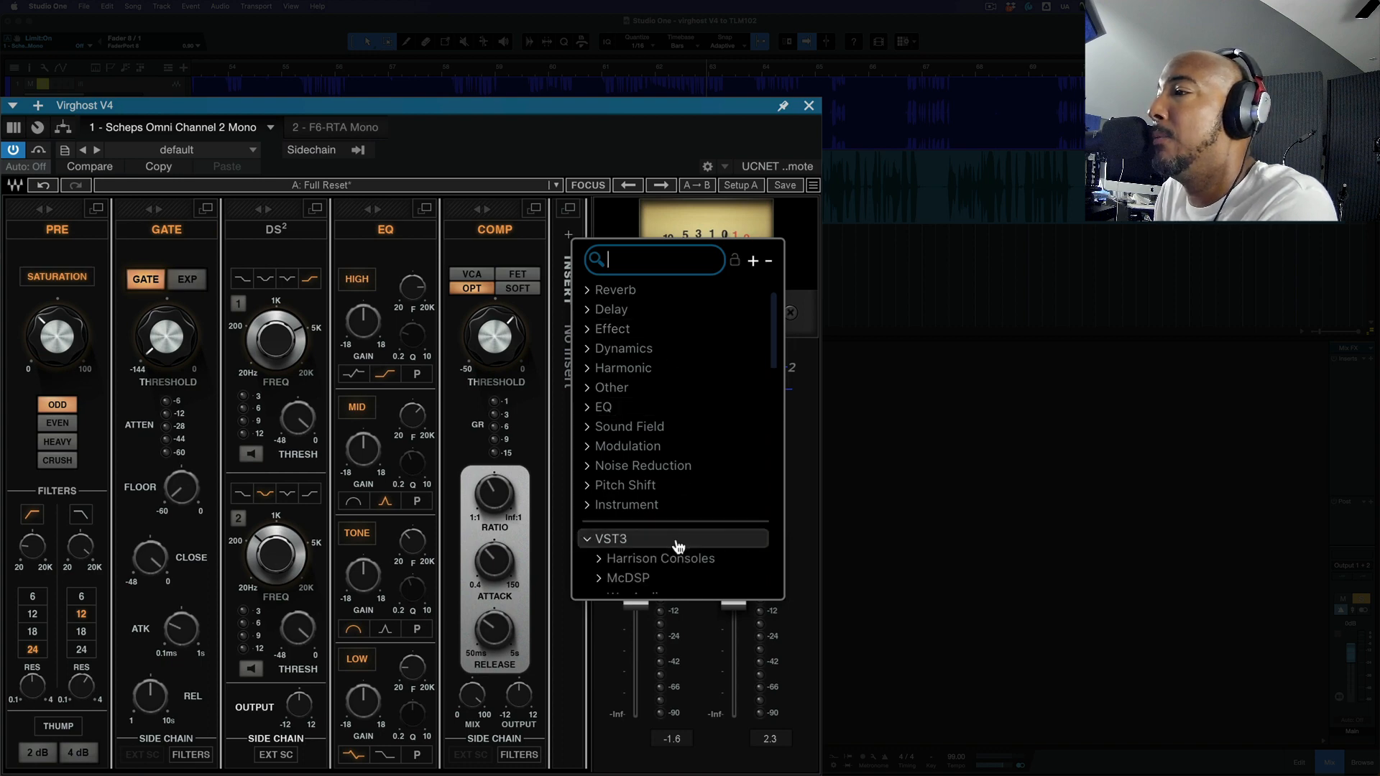
pyautogui.scroll(-10, 678, 547)
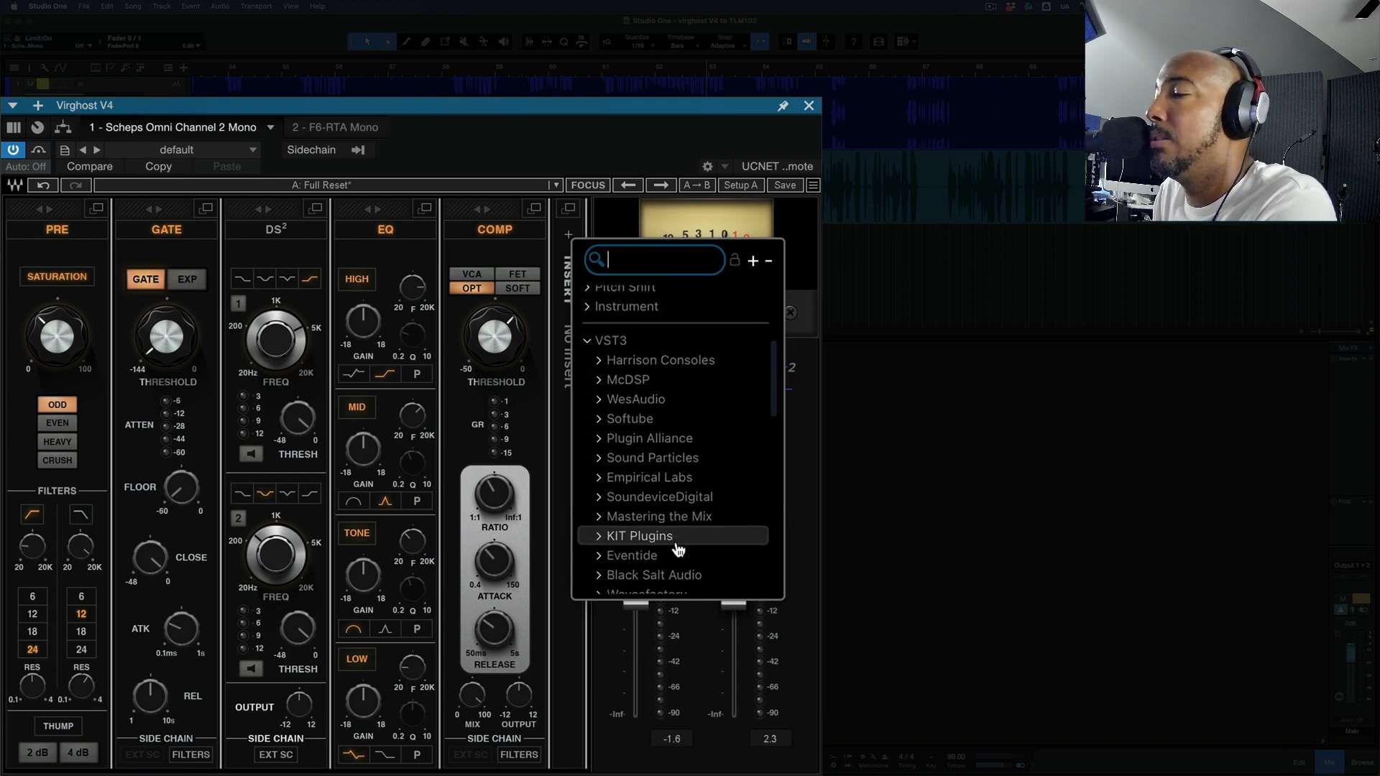
pyautogui.scroll(10, 679, 548)
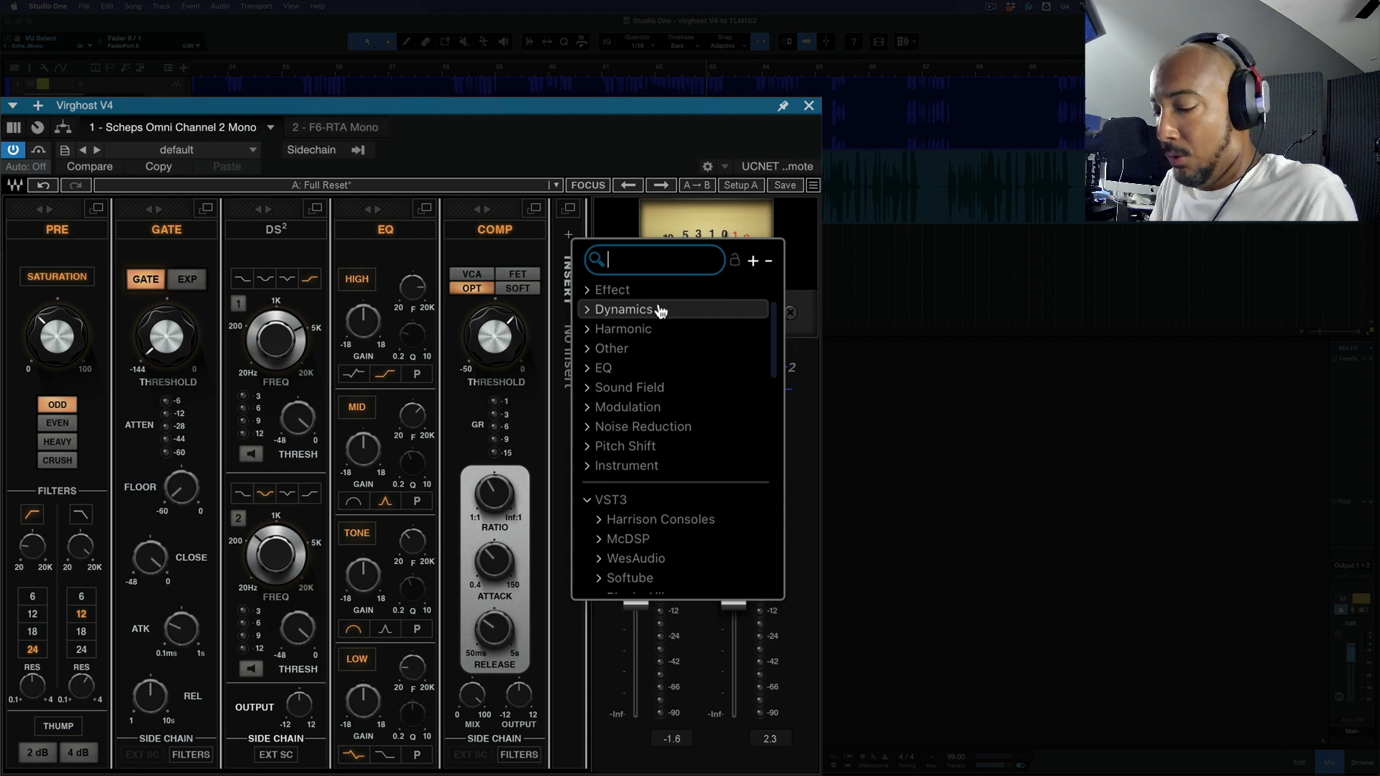
pyautogui.write('smoo')
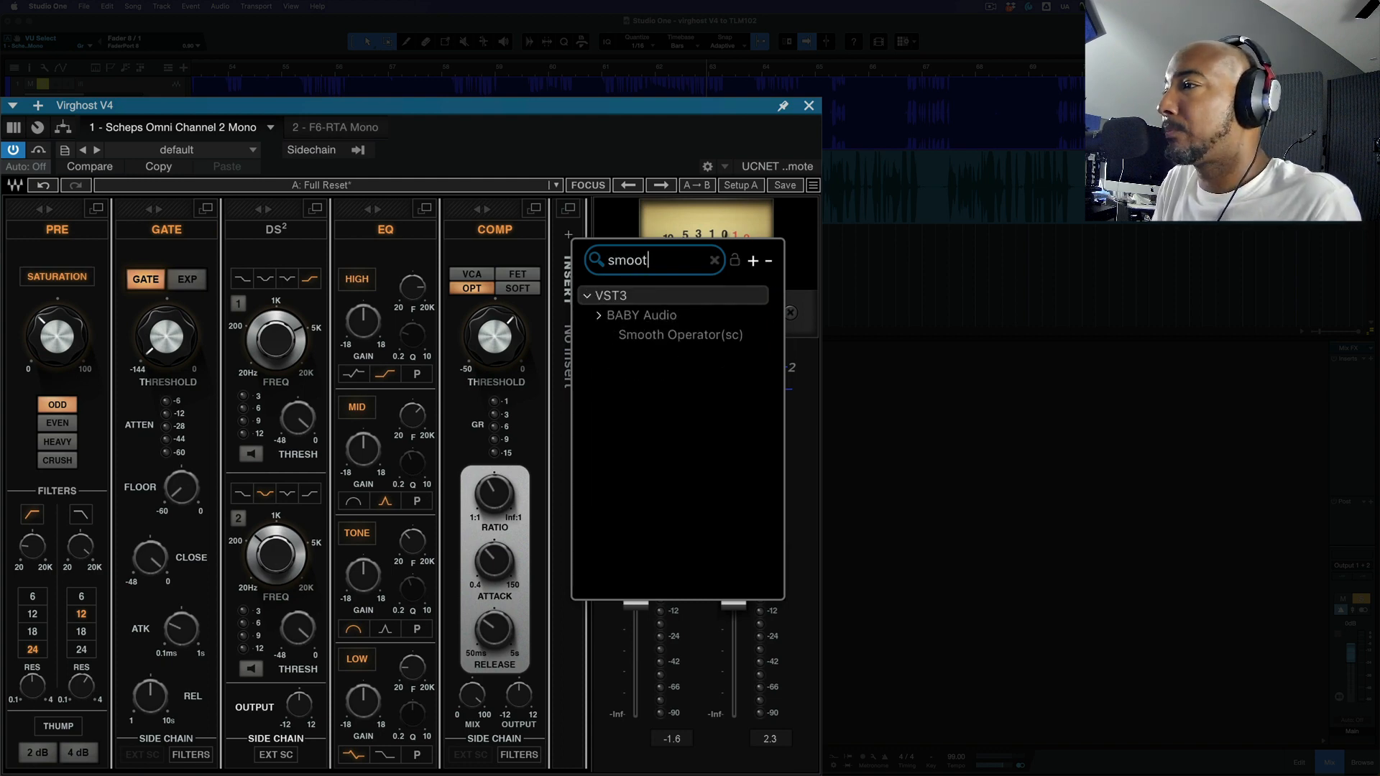
pyautogui.write('t')
pyautogui.doubleClick(662, 335)
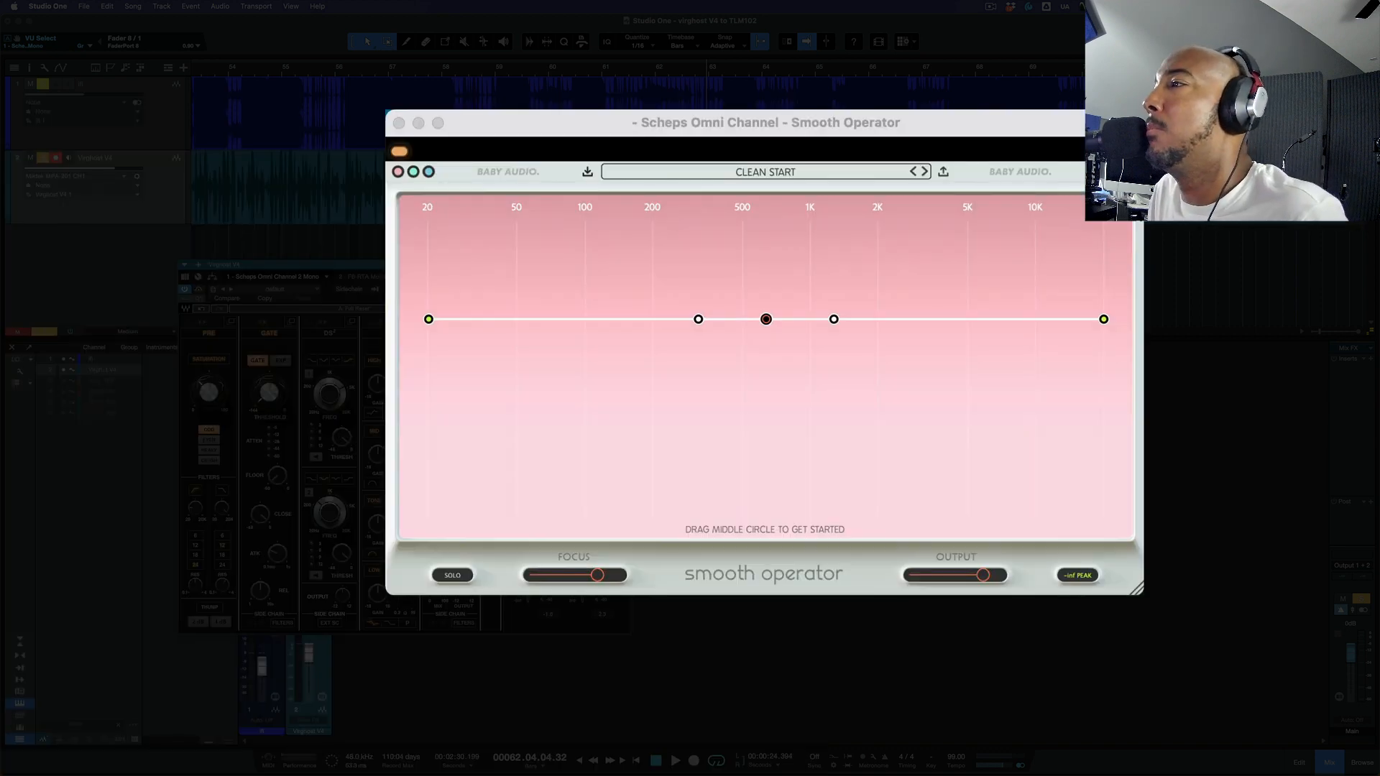
# Change Smooth Operator's colour theme to green and move the Insert module between the Pre and Gate modules.
pyautogui.click(414, 173)
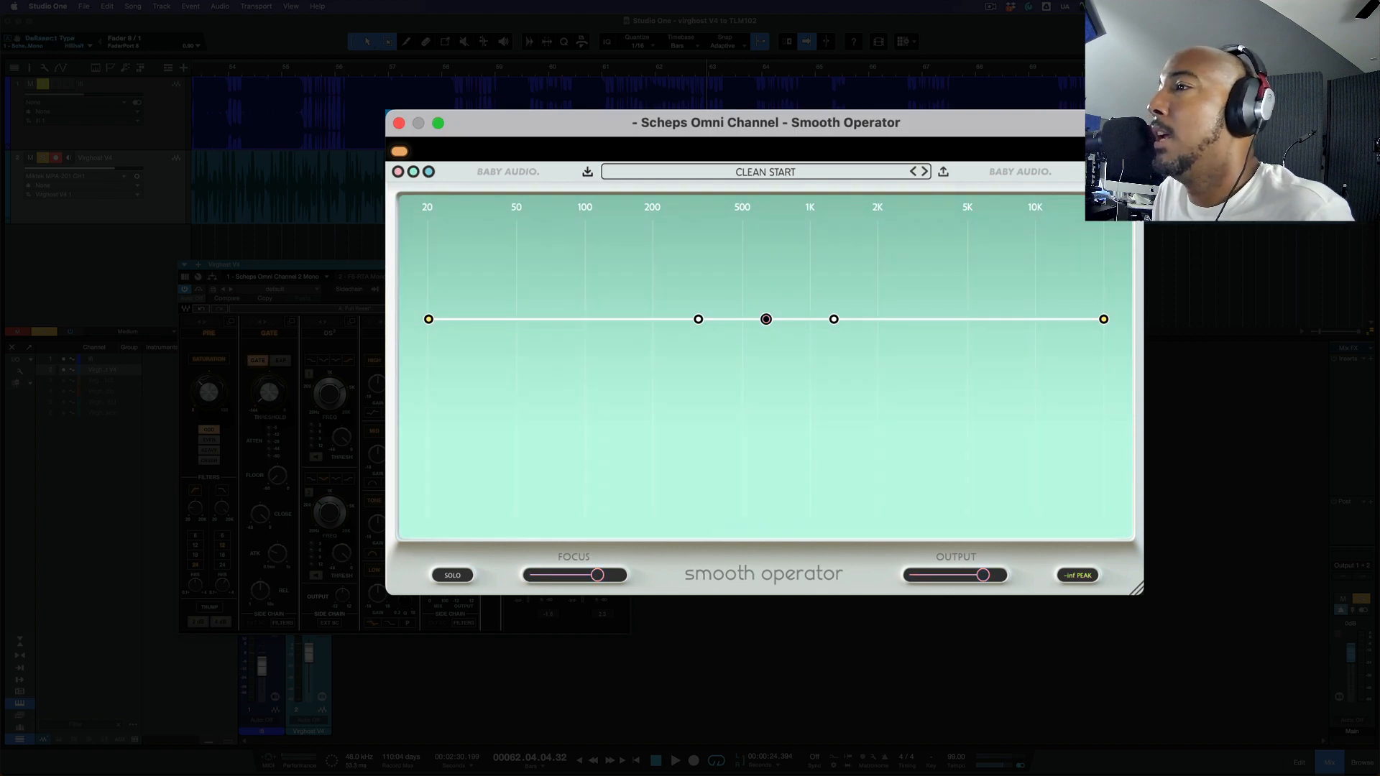
pyautogui.click(568, 210)
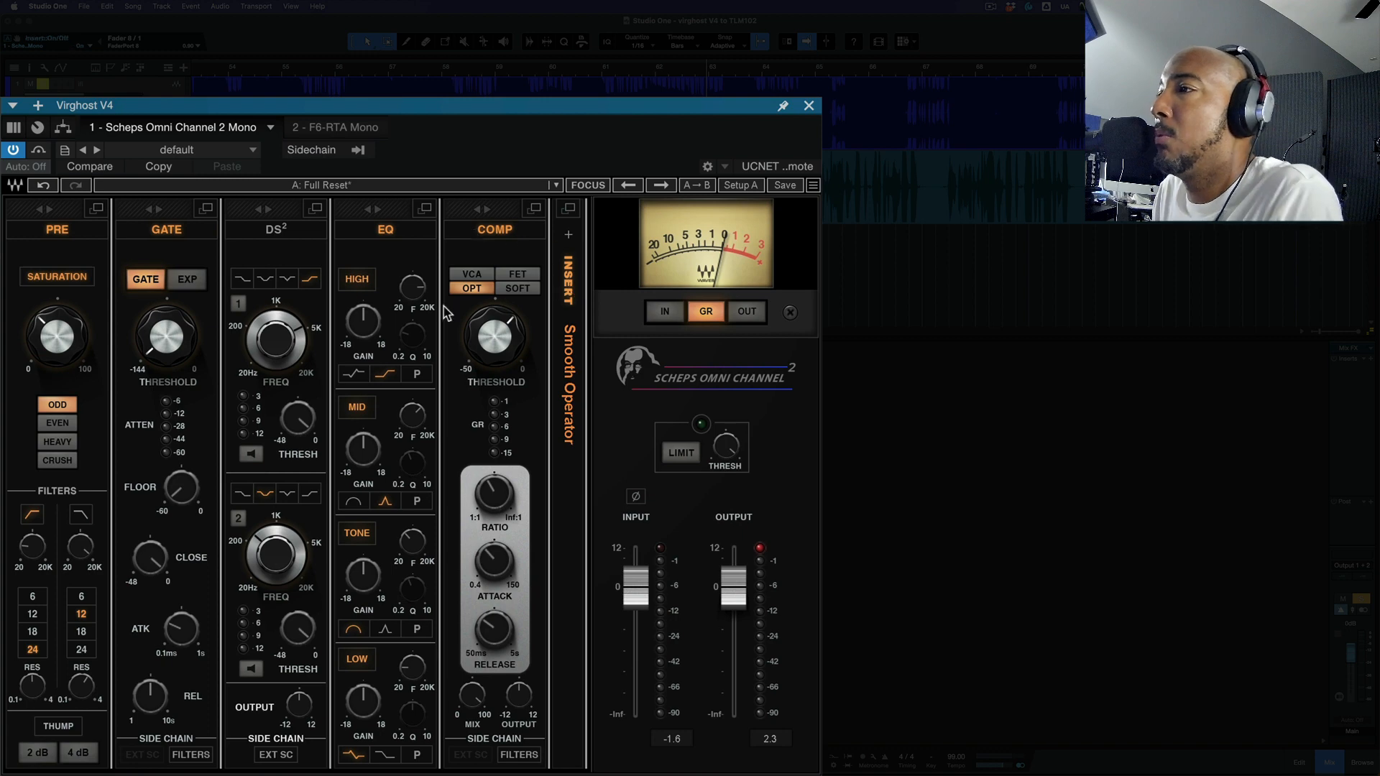
pyautogui.click(568, 210)
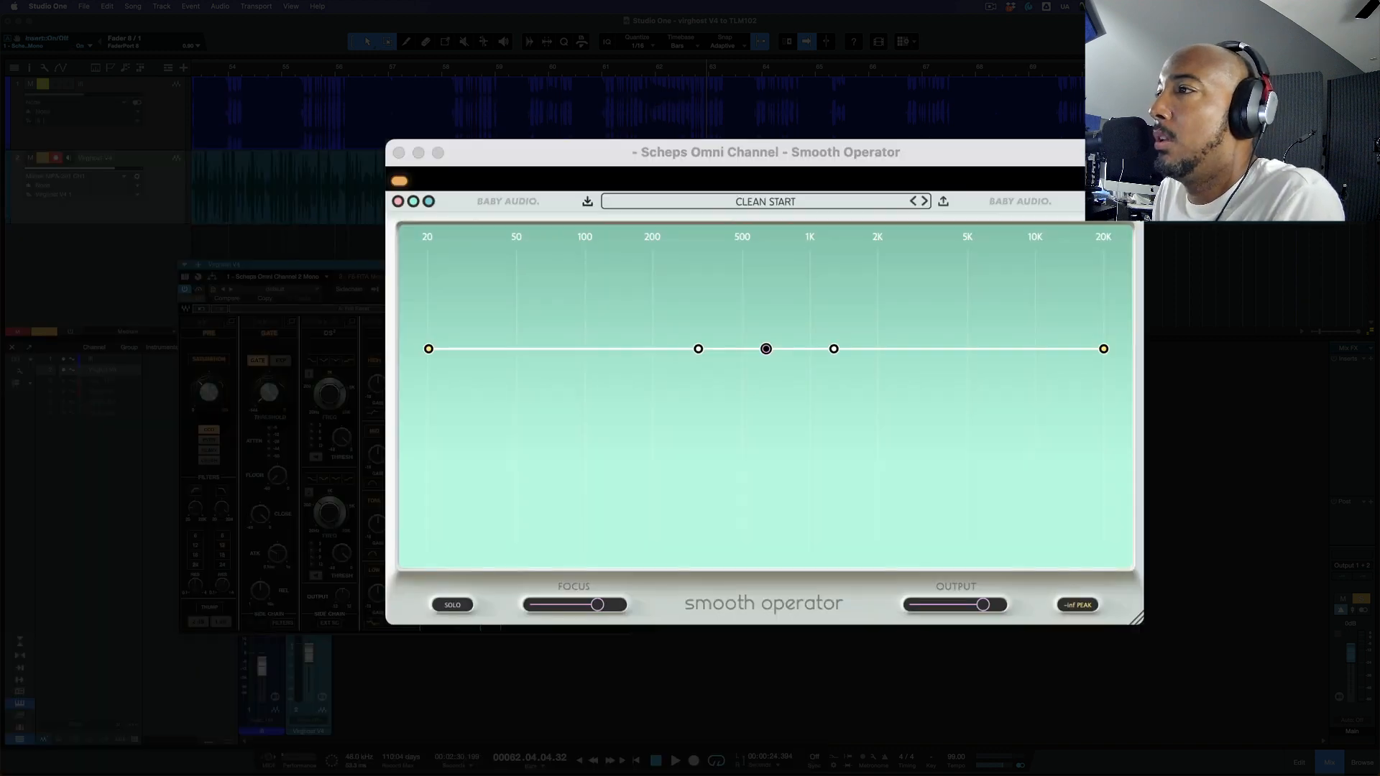
pyautogui.moveTo(572, 331); pyautogui.dragTo(128, 336)
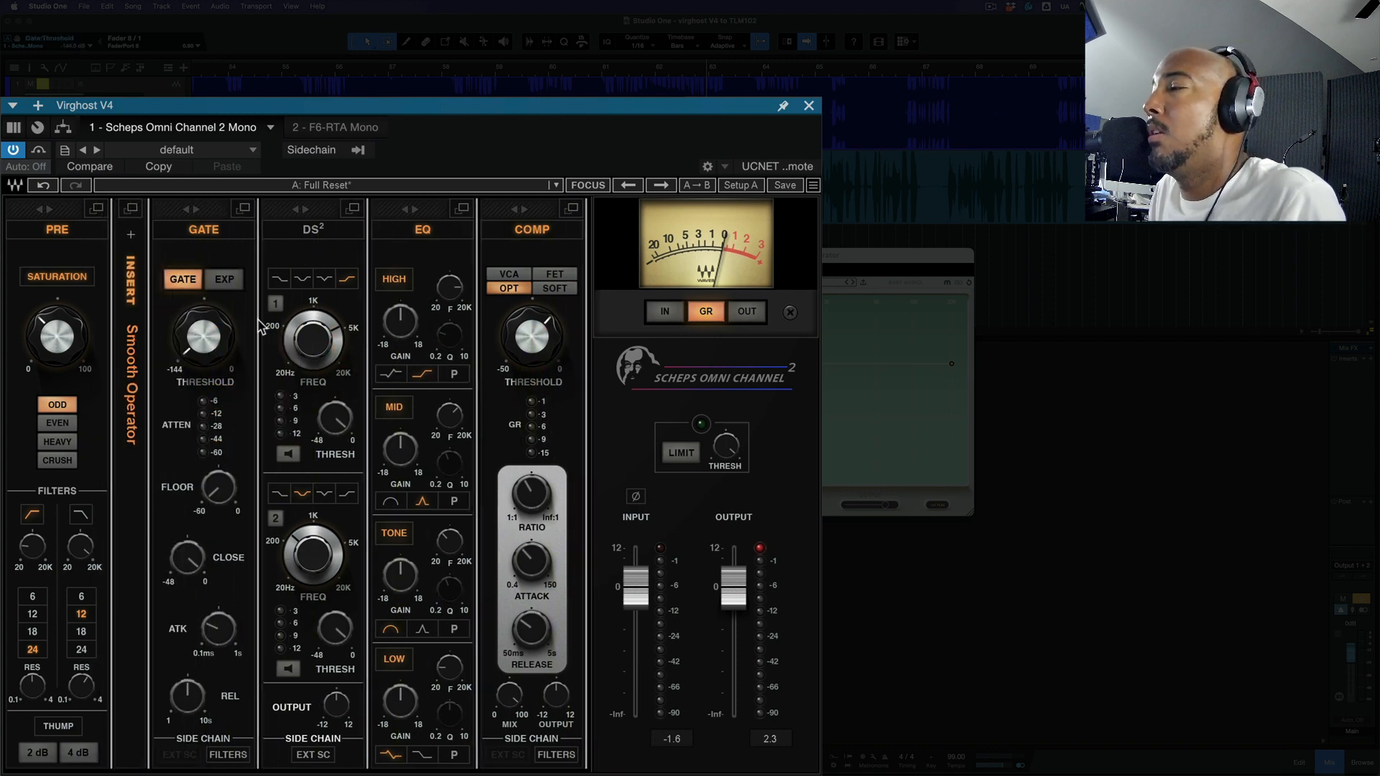
# Play the vocal from an earlier passage and lower Smooth Operator's middle node slightly.
pyautogui.moveTo(313, 340)
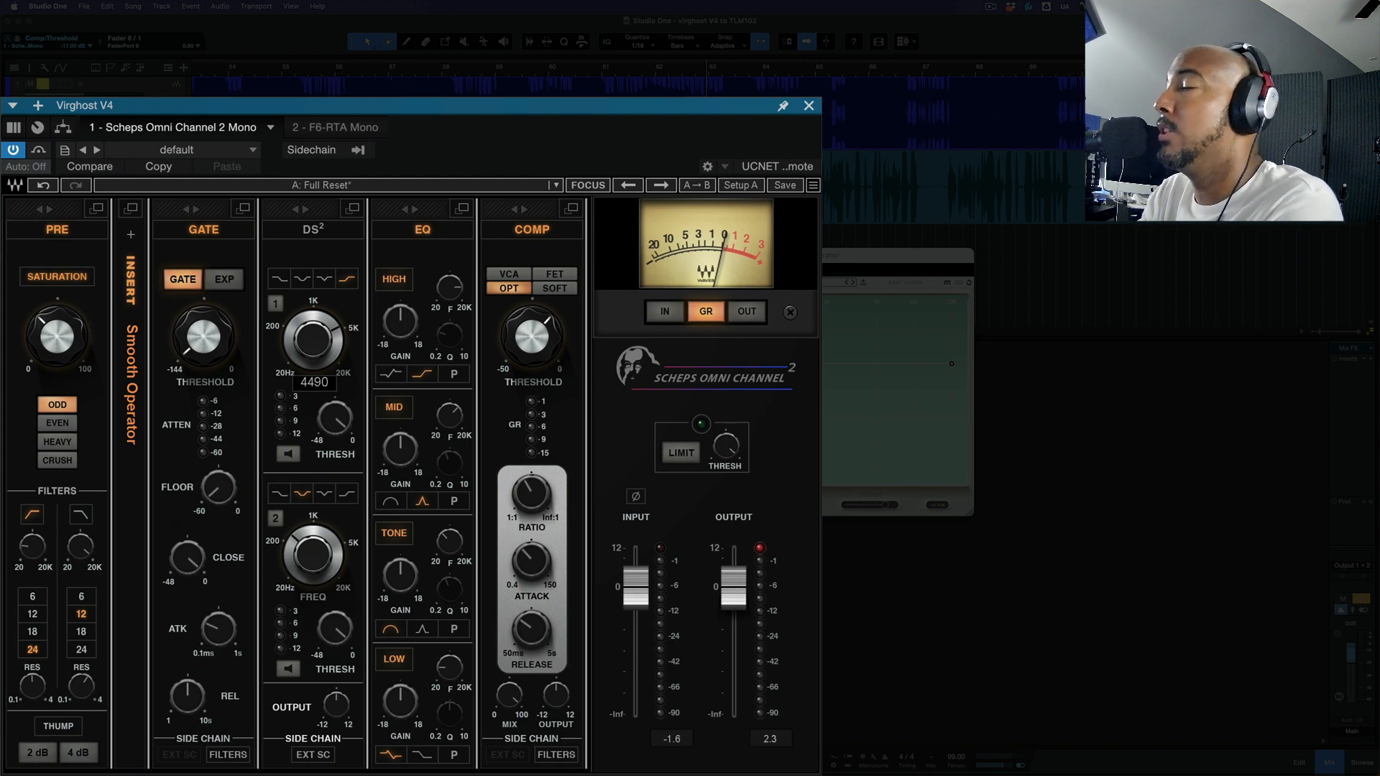
pyautogui.moveTo(744, 157); pyautogui.dragTo(841, 191)
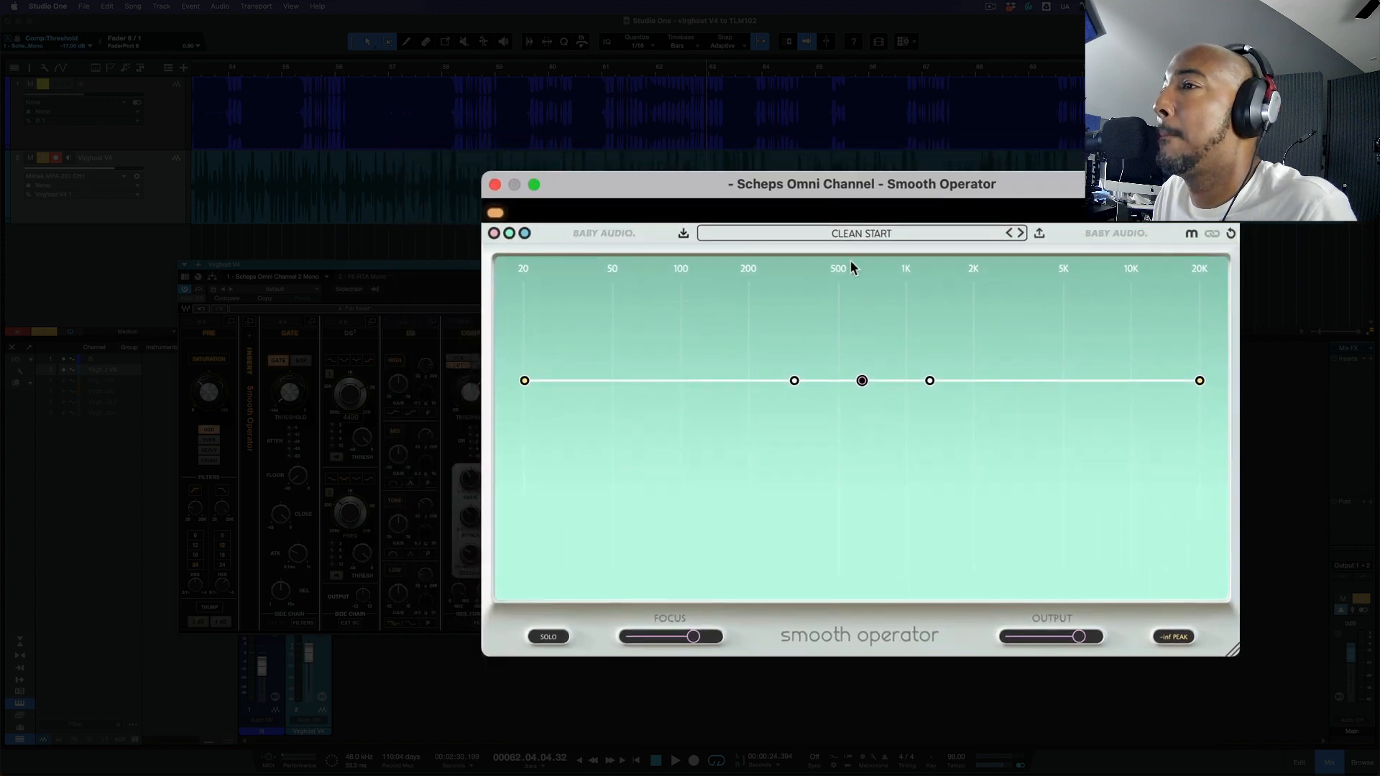
pyautogui.press('space')
pyautogui.press('space')
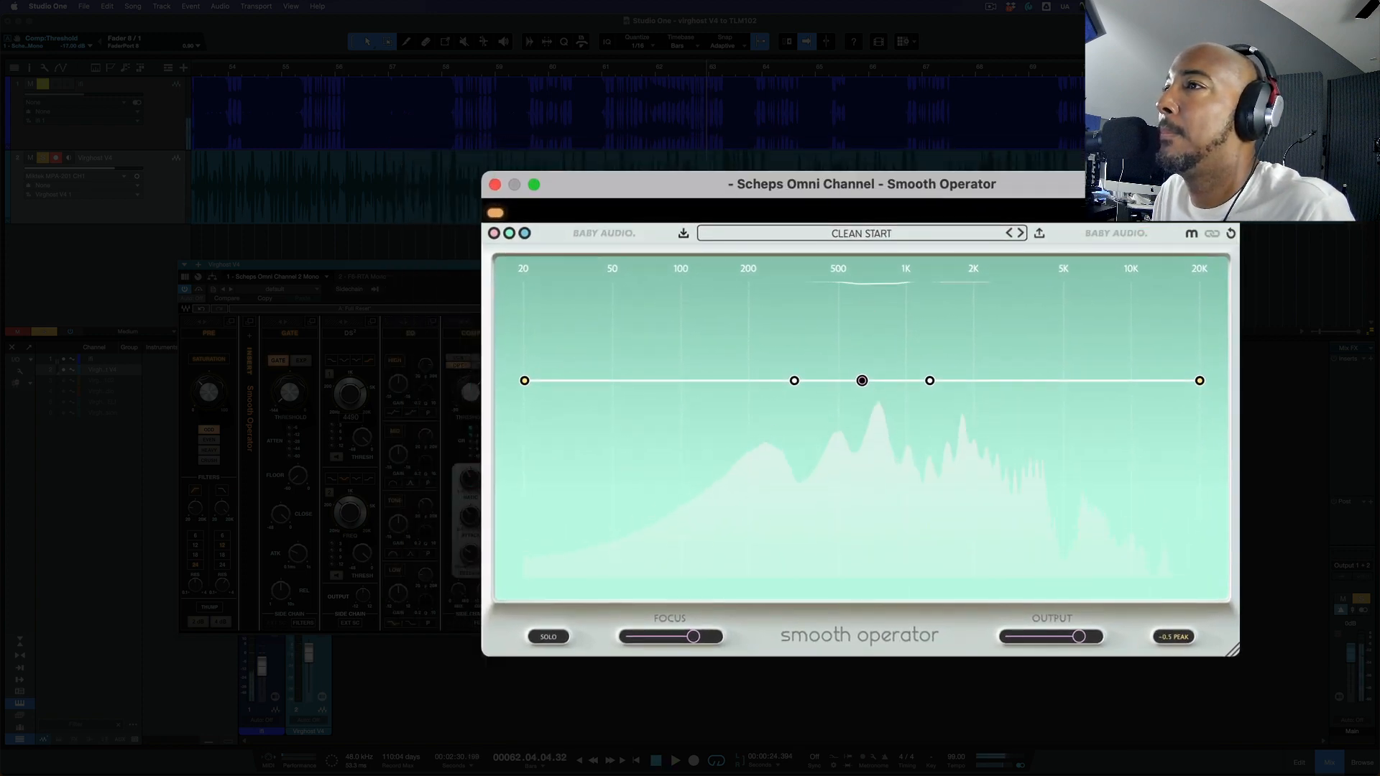
pyautogui.hscroll(-10, 406, 176)
pyautogui.press('KP_1')
pyautogui.press('space')
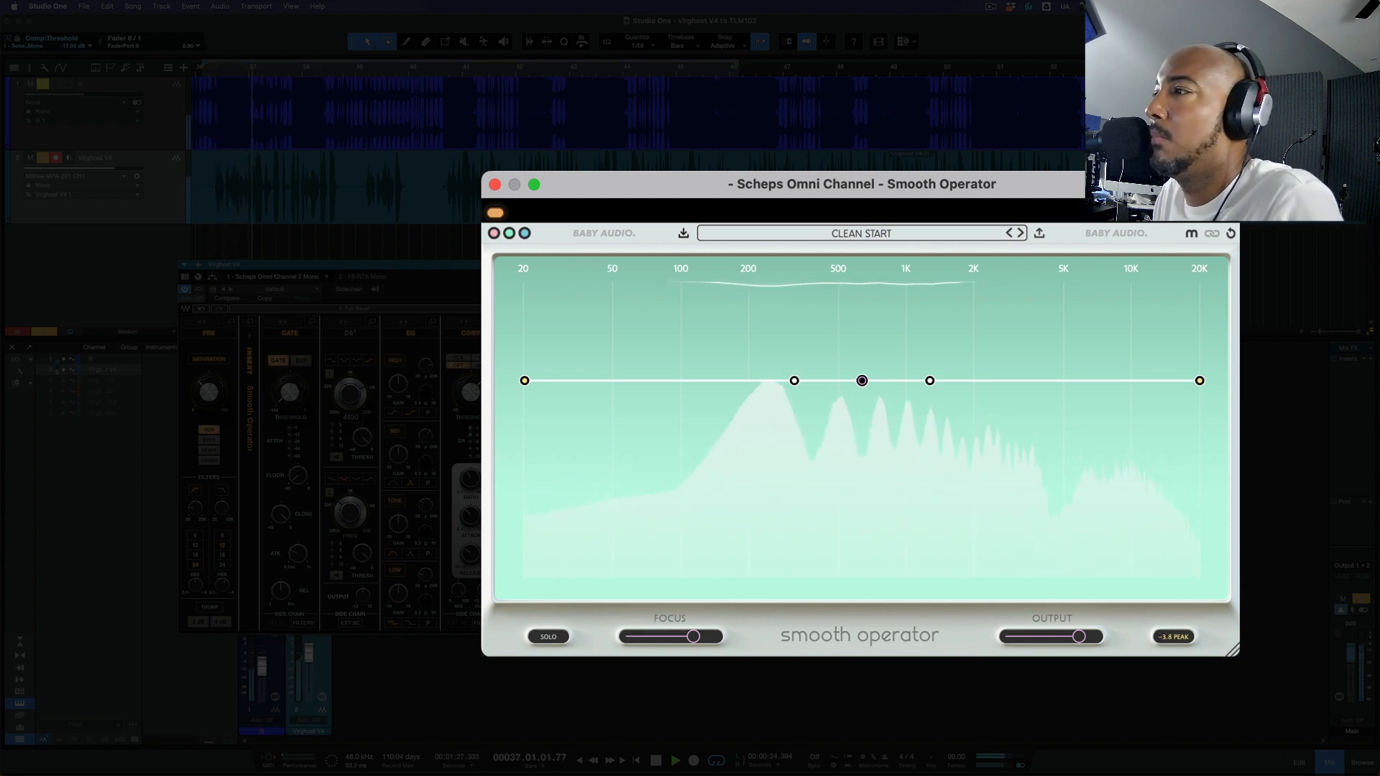
pyautogui.moveTo(862, 382)
pyautogui.moveTo(863, 382); pyautogui.dragTo(862, 392)
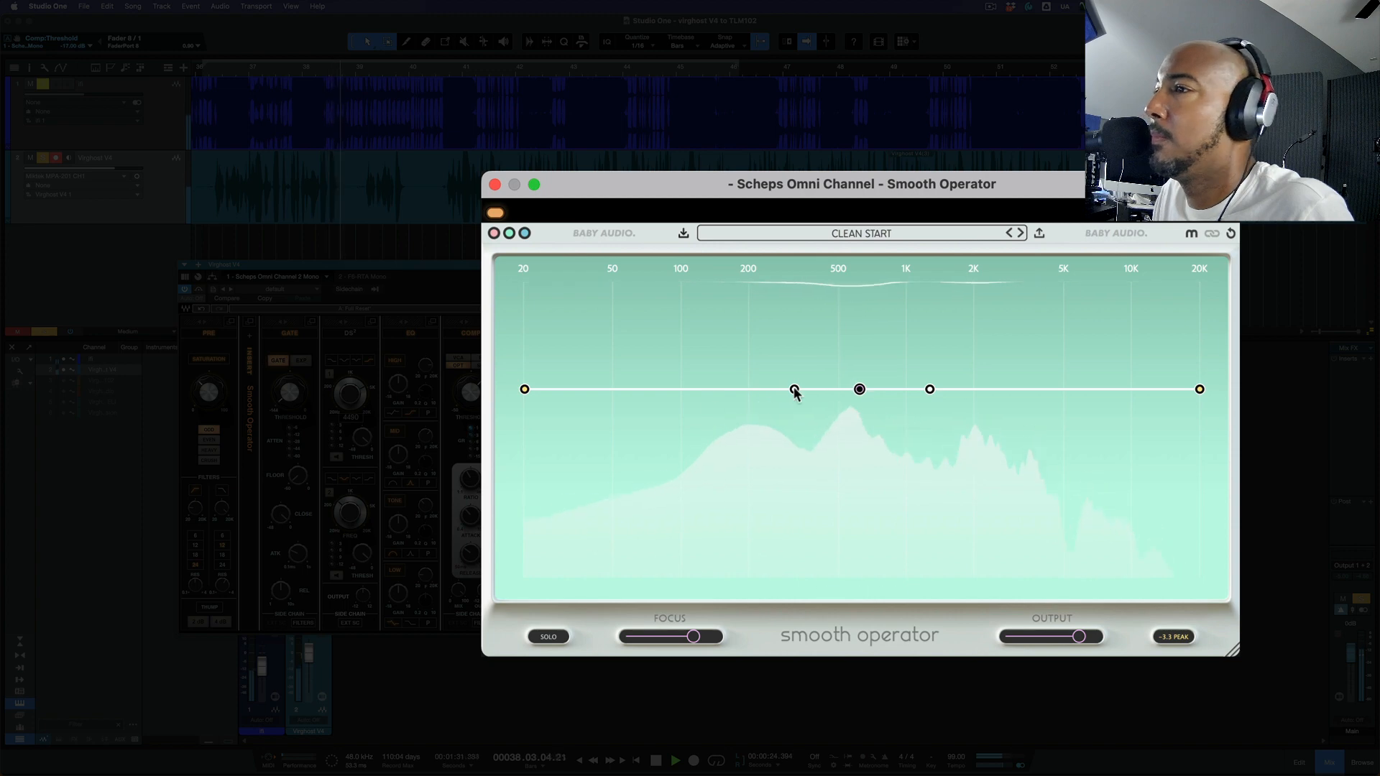
# Back in Scheps Omni Channel 2, set the Pre high-pass slope to 12 and raise the EQ High band's gain slightly.
pyautogui.moveTo(203, 396); pyautogui.dragTo(203, 389)
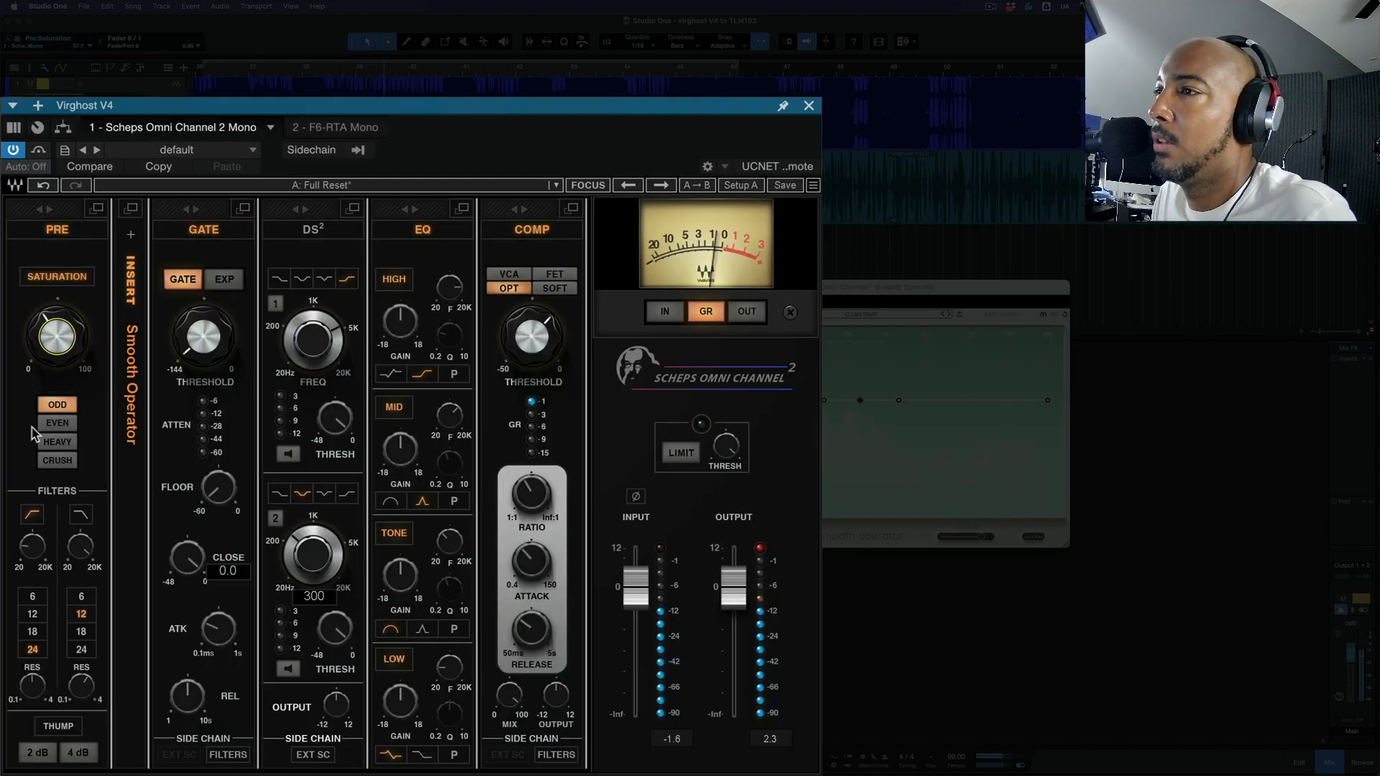
pyautogui.click(33, 613)
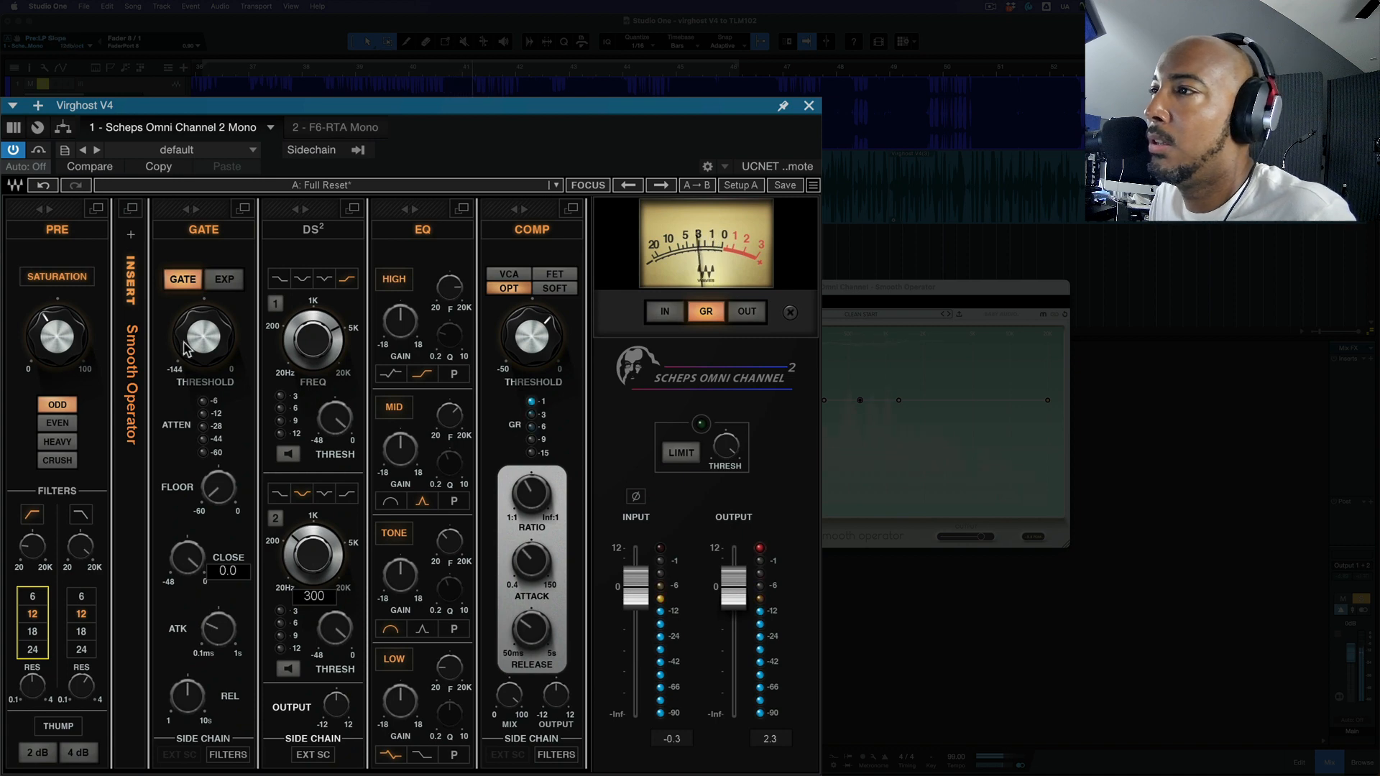
pyautogui.click(449, 416)
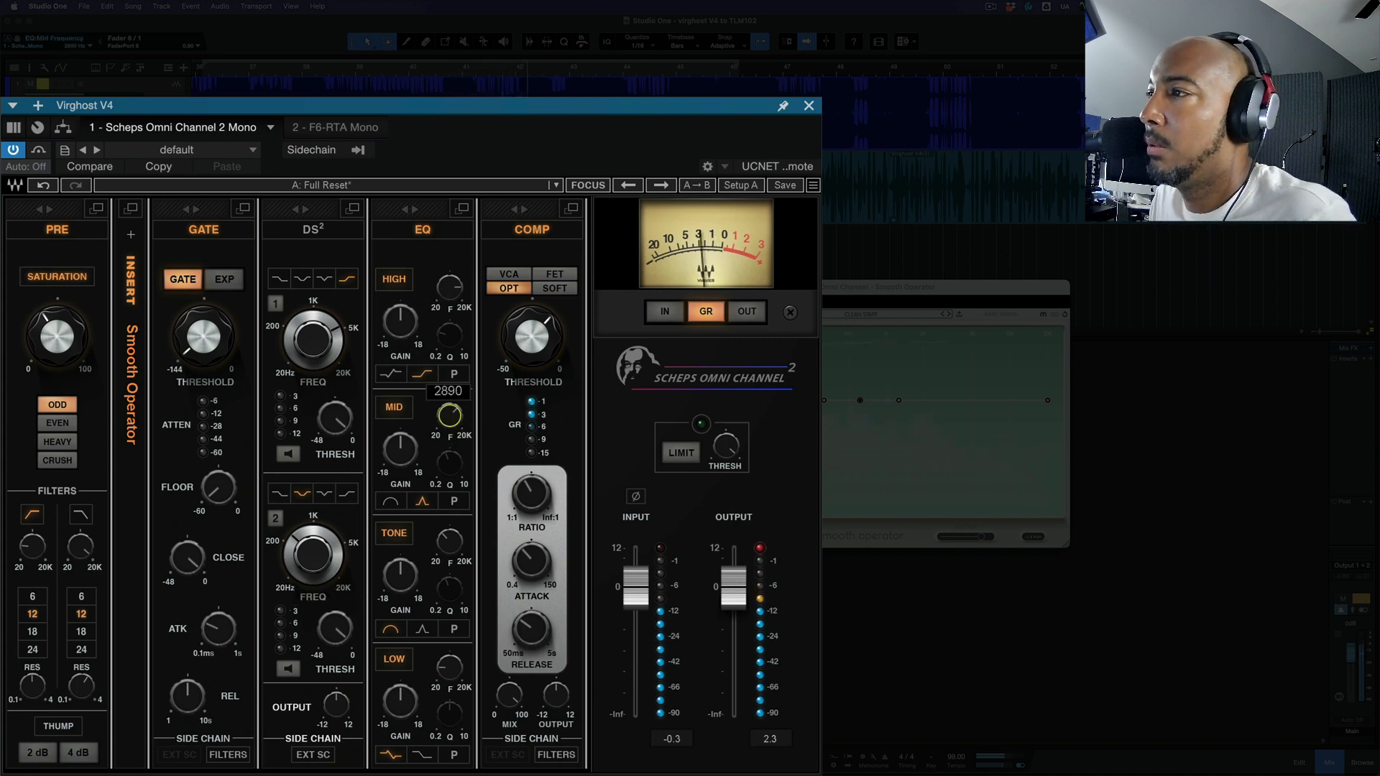
pyautogui.click(452, 293)
pyautogui.moveTo(404, 318); pyautogui.dragTo(404, 312)
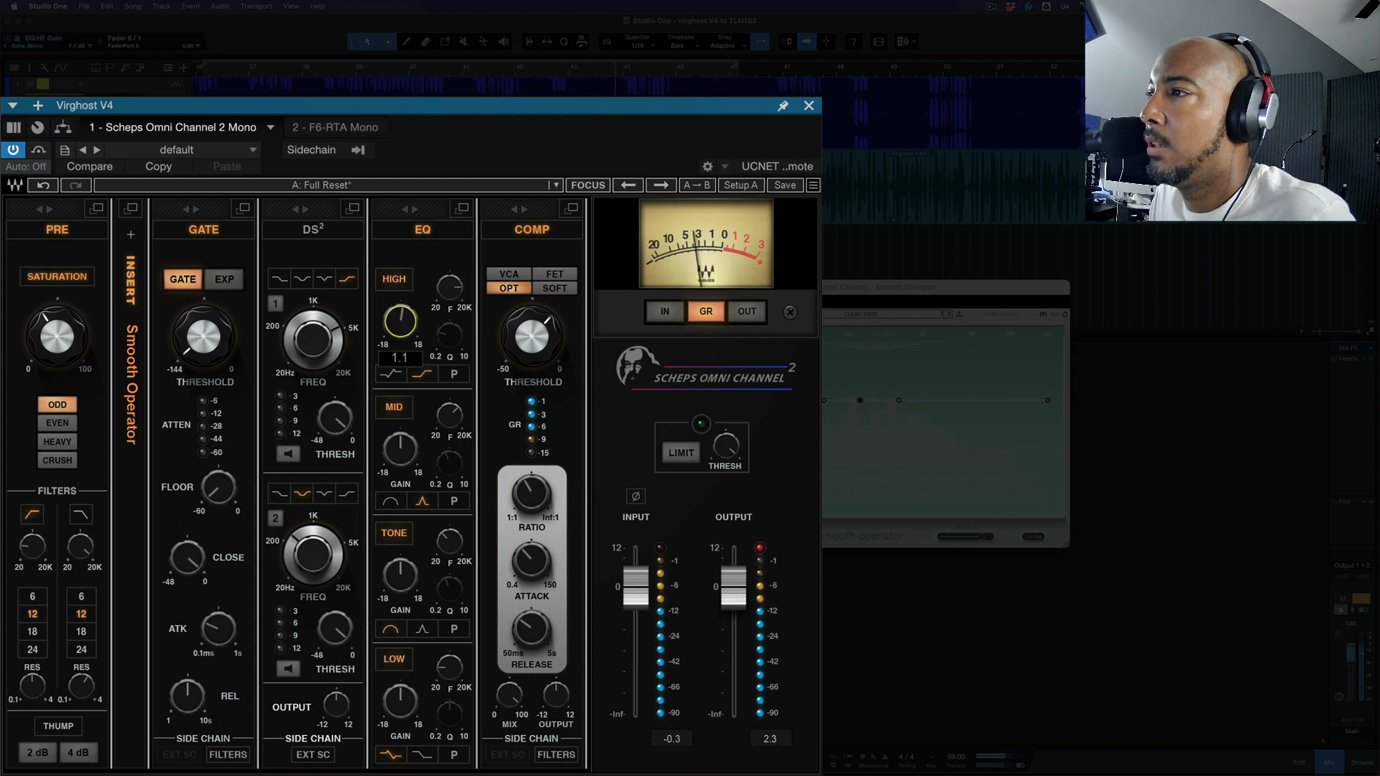
# Set the compressor type to Soft and raise its threshold for lighter gain reduction.
pyautogui.click(555, 288)
pyautogui.moveTo(532, 336); pyautogui.dragTo(531, 324)
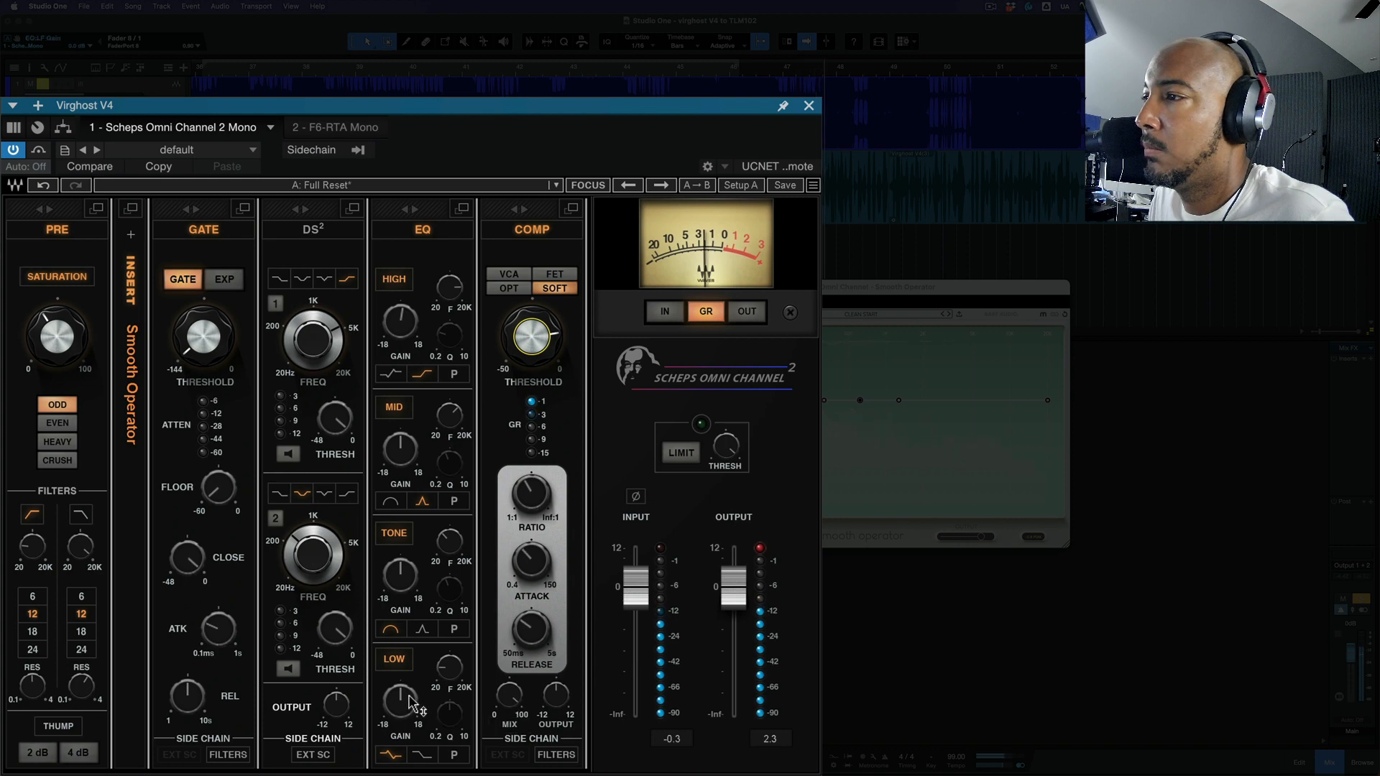
# Set the EQ Low band's frequency to about 221 Hz and cut its gain slightly.
pyautogui.click(450, 672)
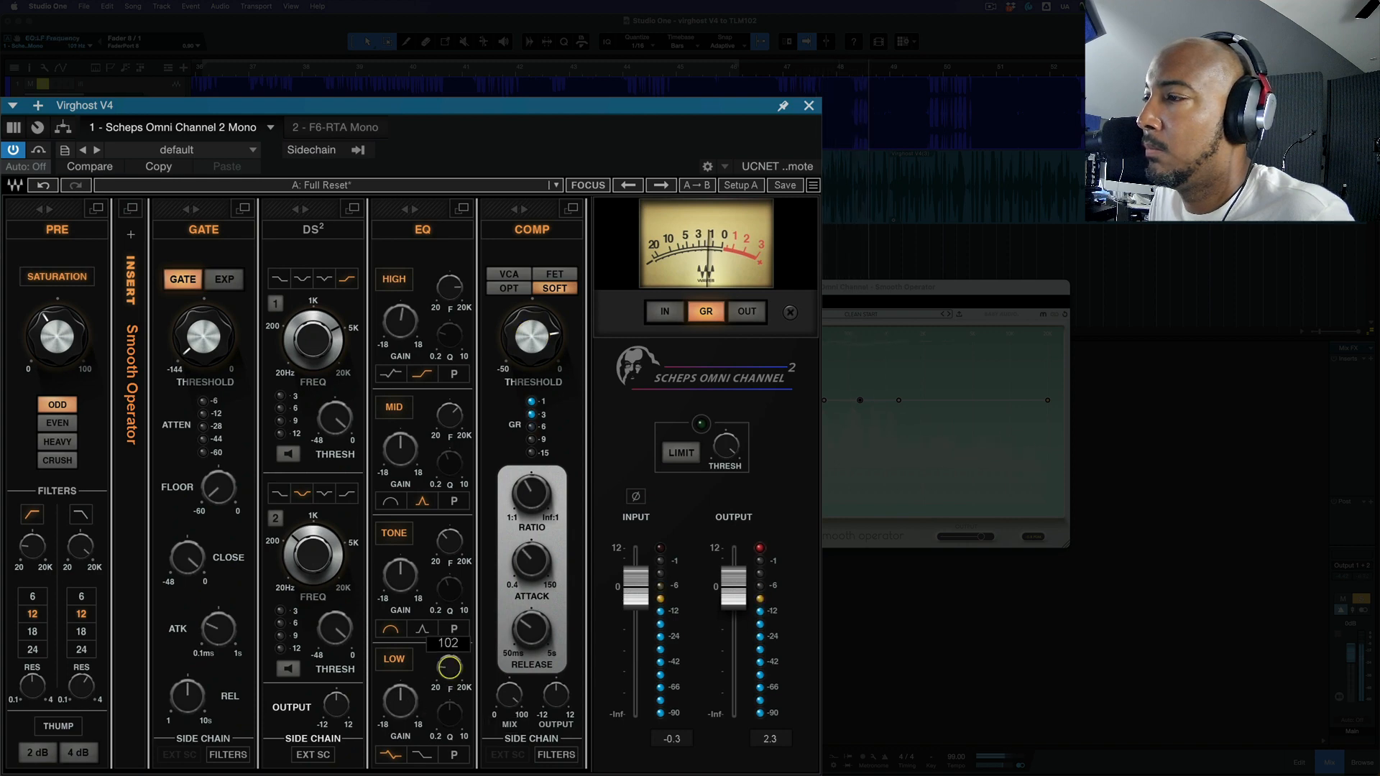
pyautogui.moveTo(449, 667); pyautogui.dragTo(450, 659)
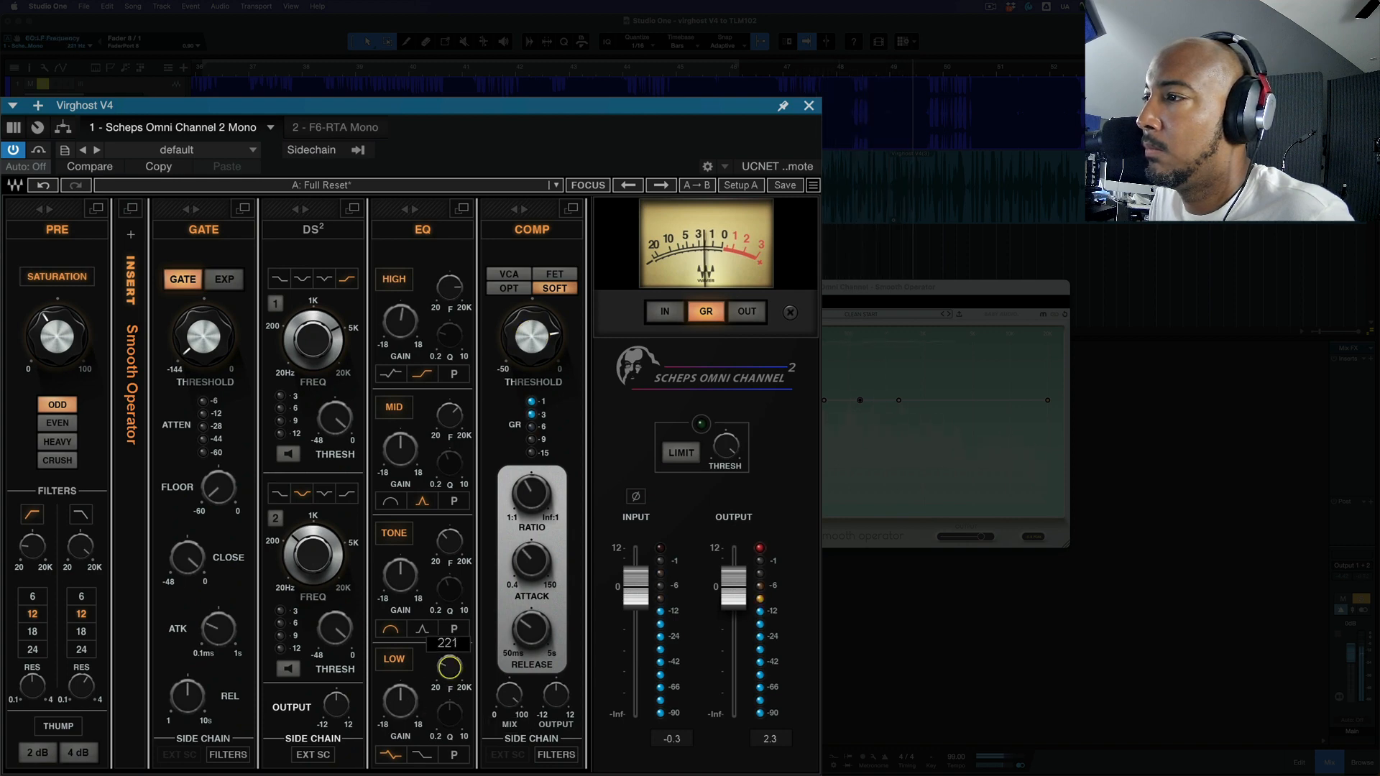
pyautogui.moveTo(410, 704); pyautogui.dragTo(400, 702)
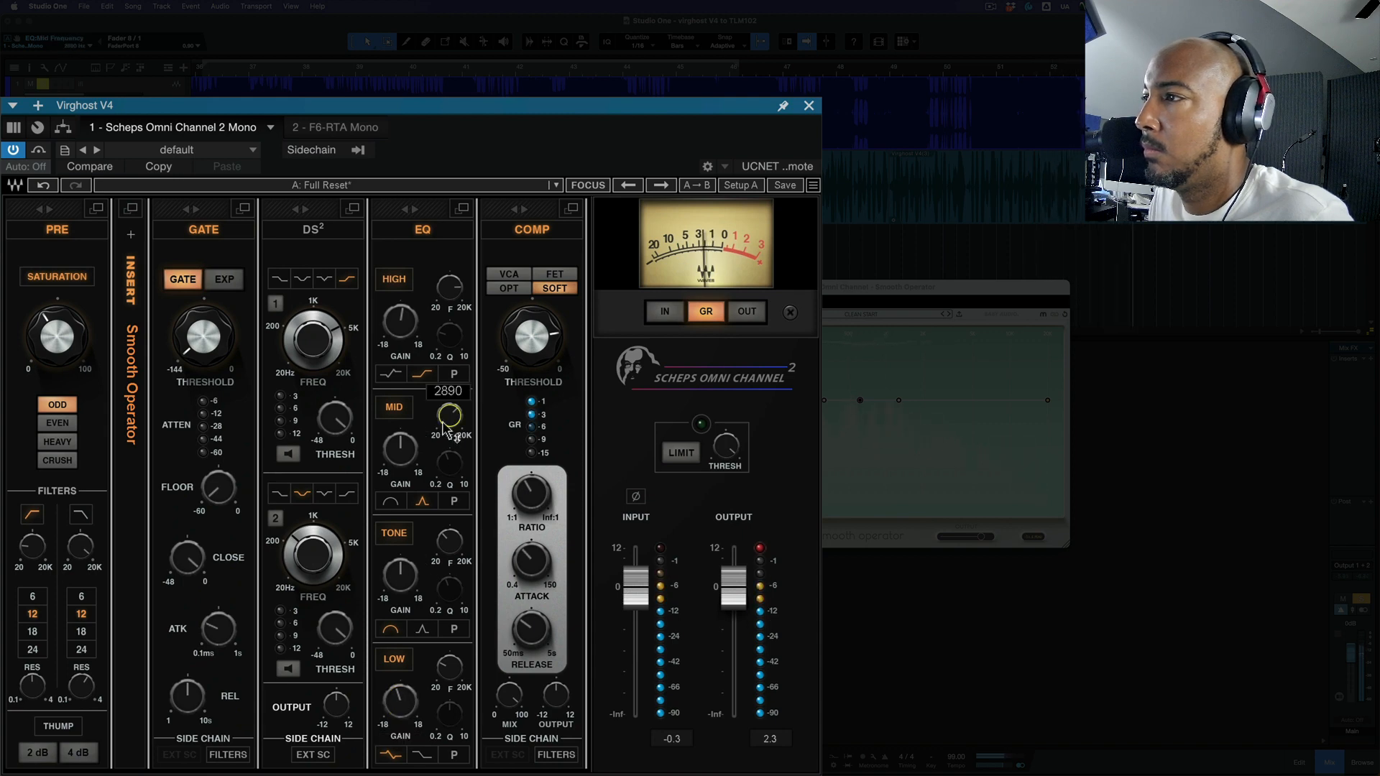
# Boost the EQ Mid band by about 1.7 dB around 2890 Hz and fine-tune the High band's gain.
pyautogui.moveTo(400, 449); pyautogui.dragTo(401, 448)
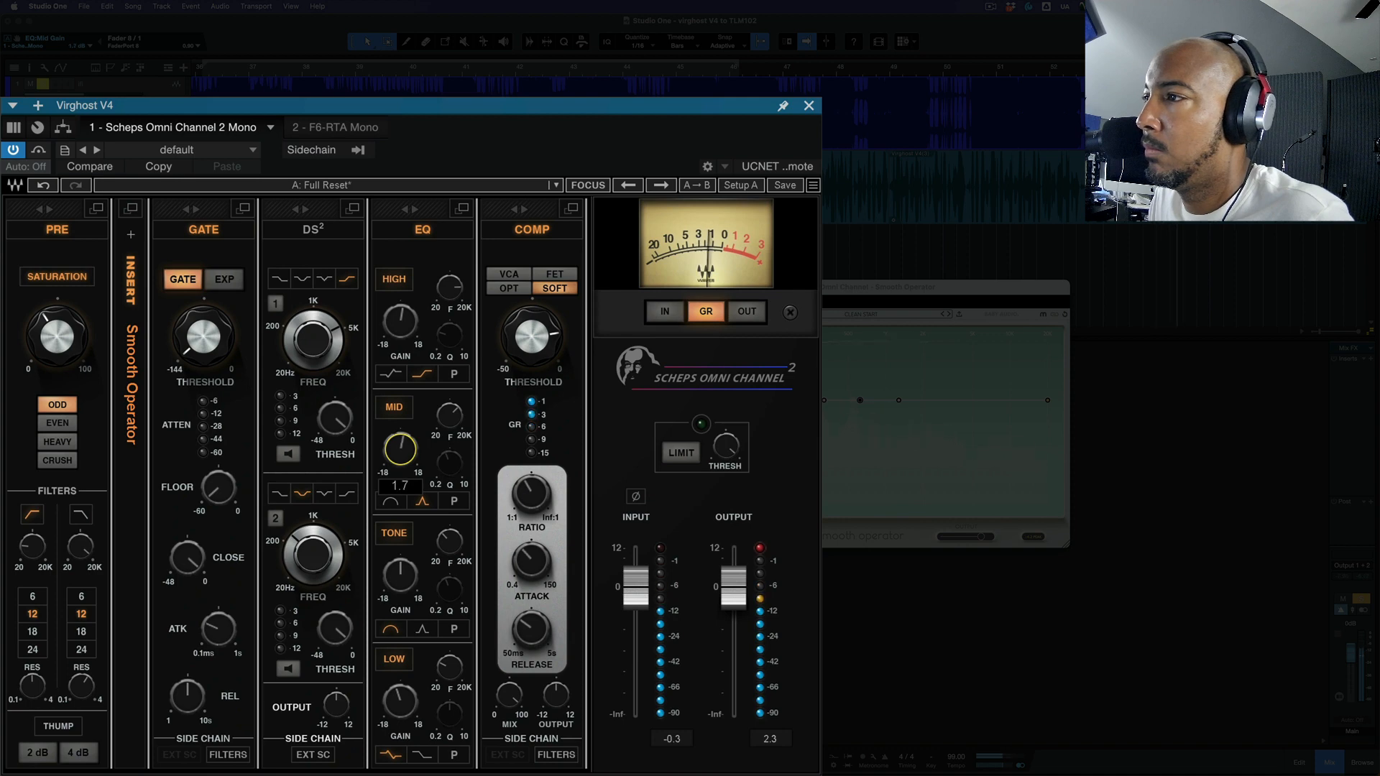
pyautogui.moveTo(401, 450); pyautogui.dragTo(449, 415)
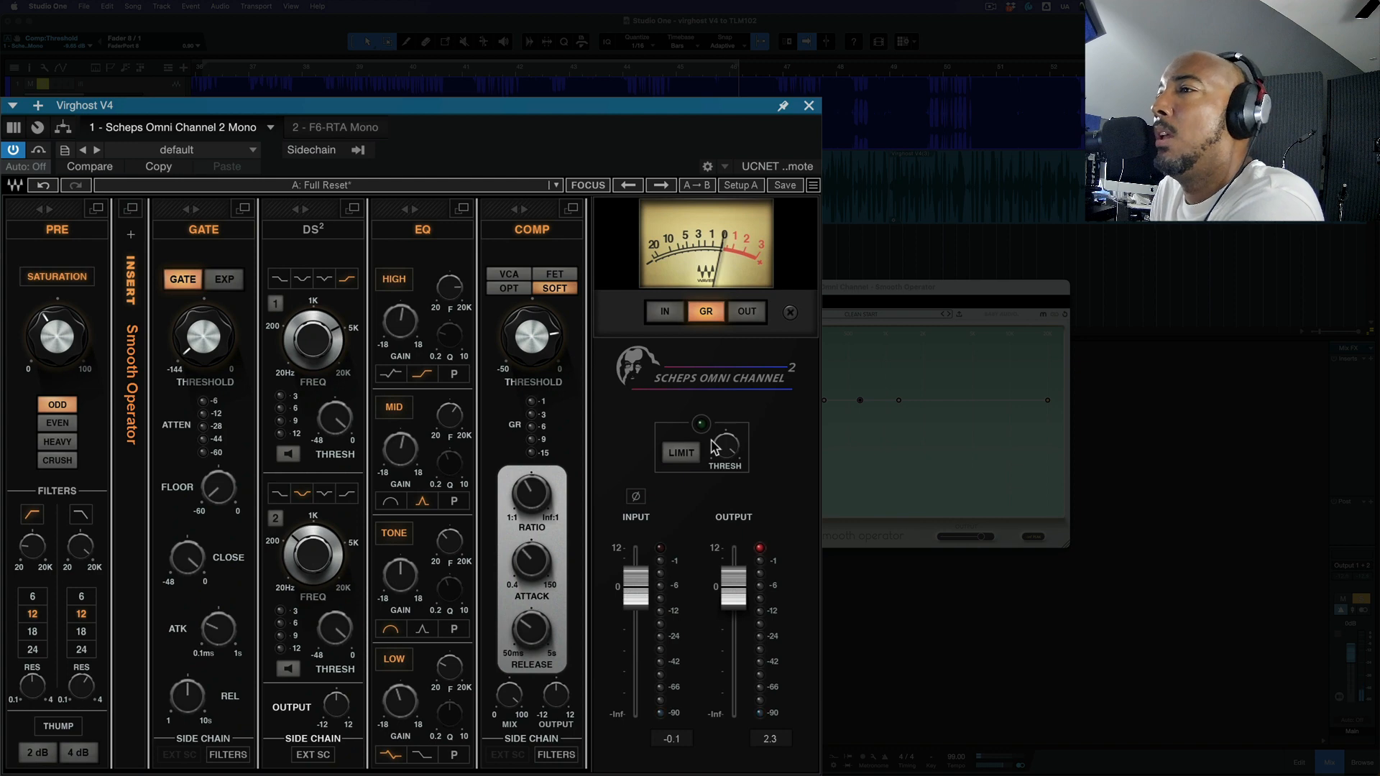
pyautogui.moveTo(401, 323); pyautogui.dragTo(400, 316)
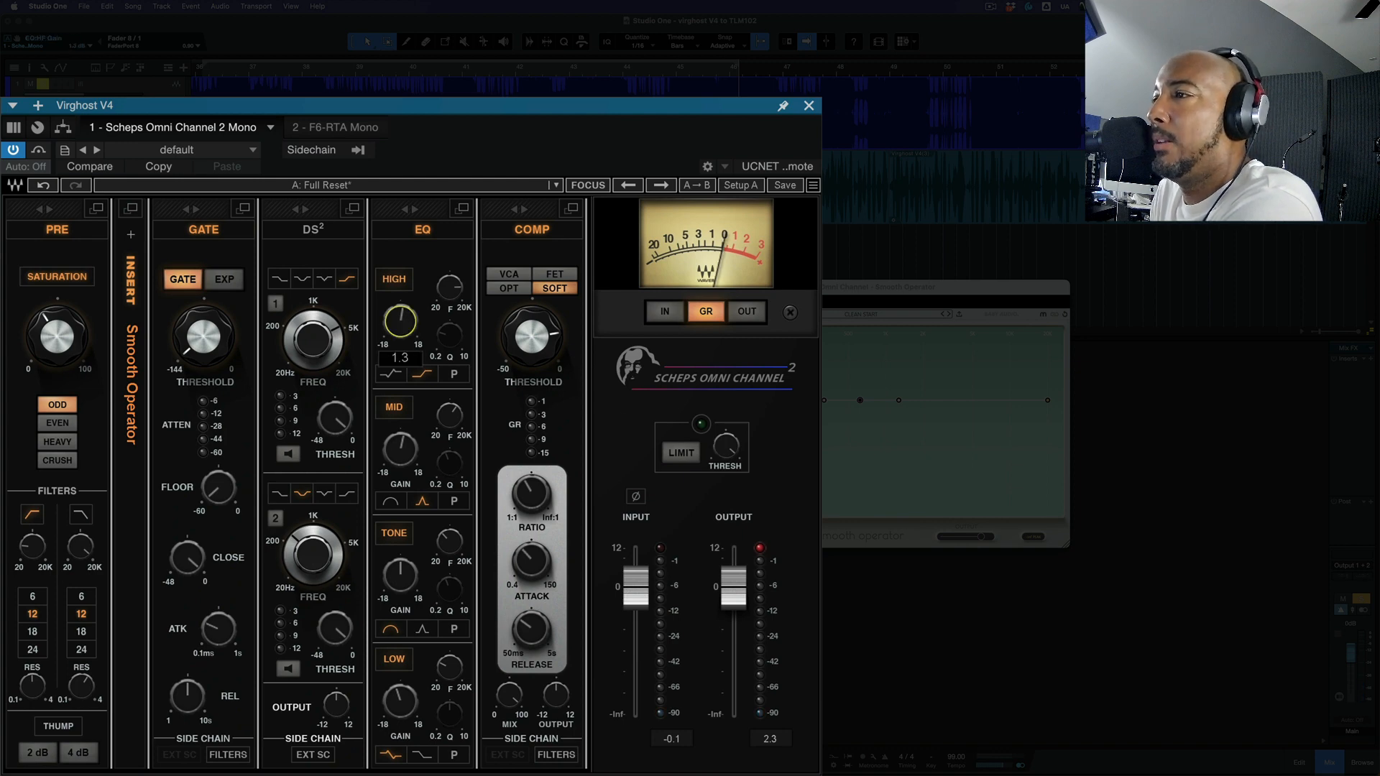
# Fine-tune the EQ Mid band's gain to 1.8 dB, checking the High and Mid band frequencies.
pyautogui.click(458, 291)
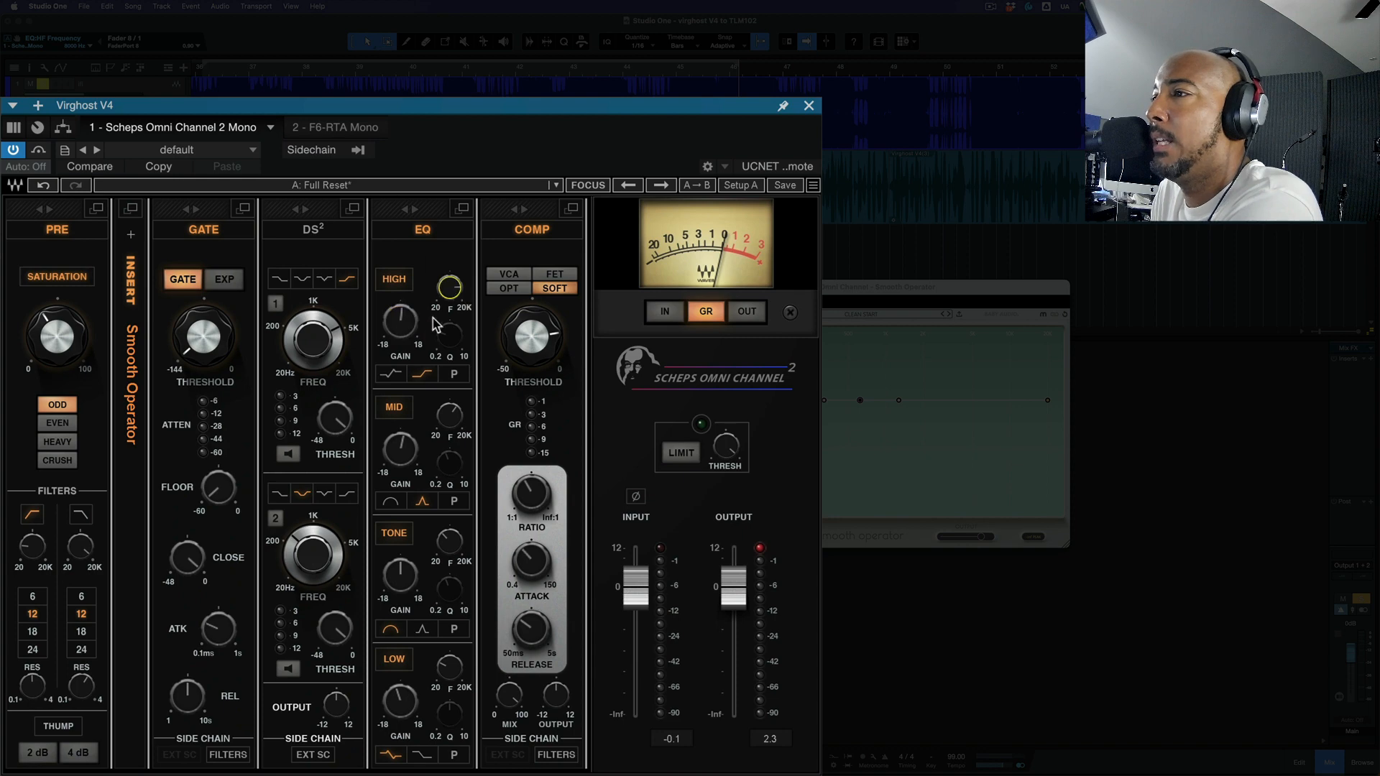
pyautogui.moveTo(408, 455); pyautogui.dragTo(408, 448)
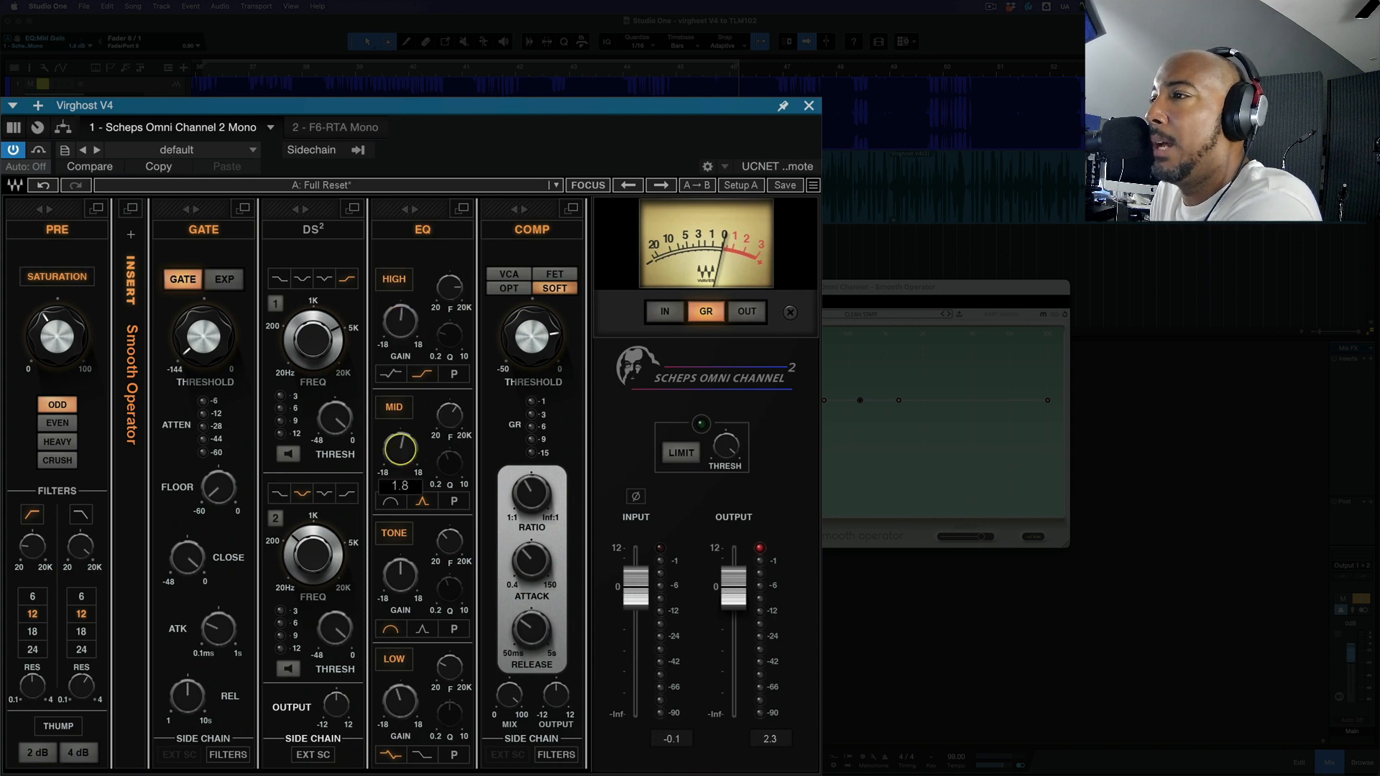
pyautogui.click(456, 419)
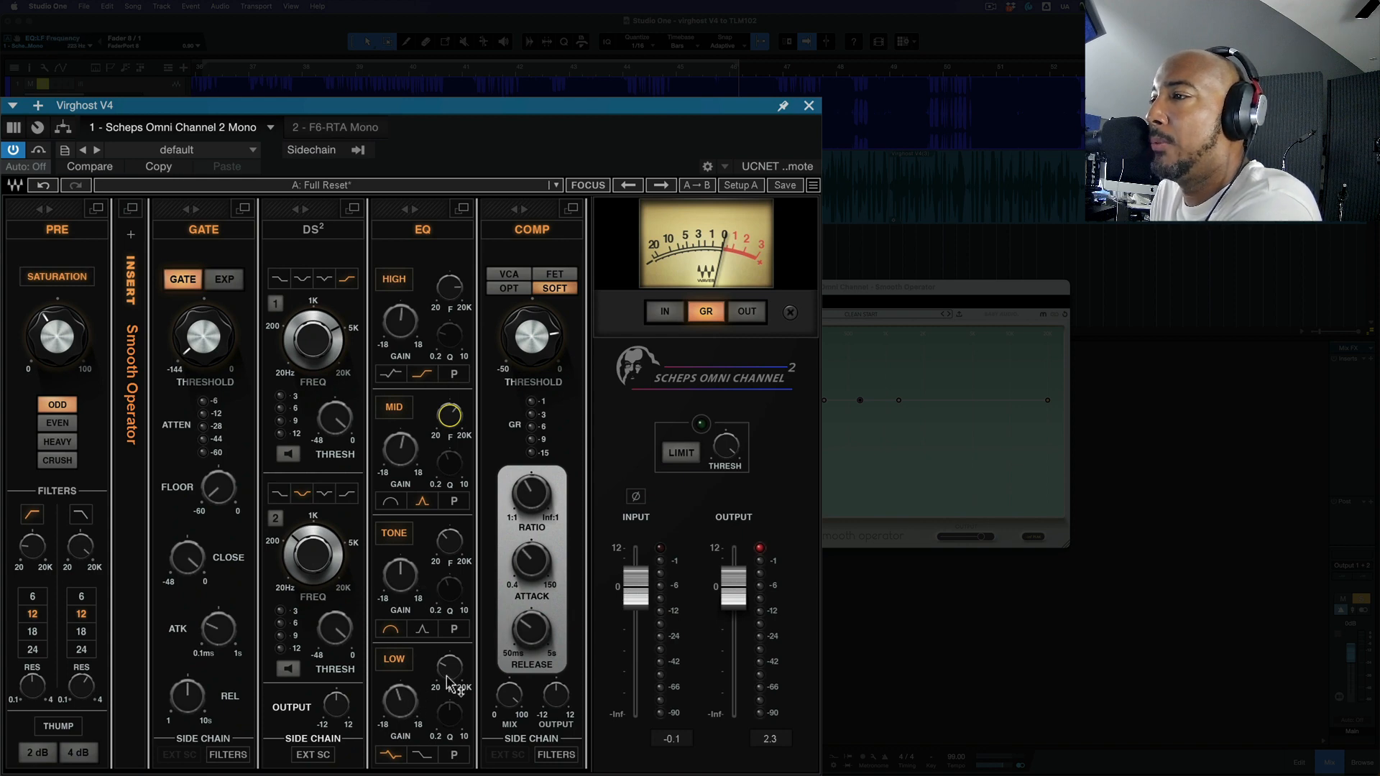
# Review the EQ Low band's frequency, the Pre saturation amount and the high-pass filter frequency.
pyautogui.click(449, 668)
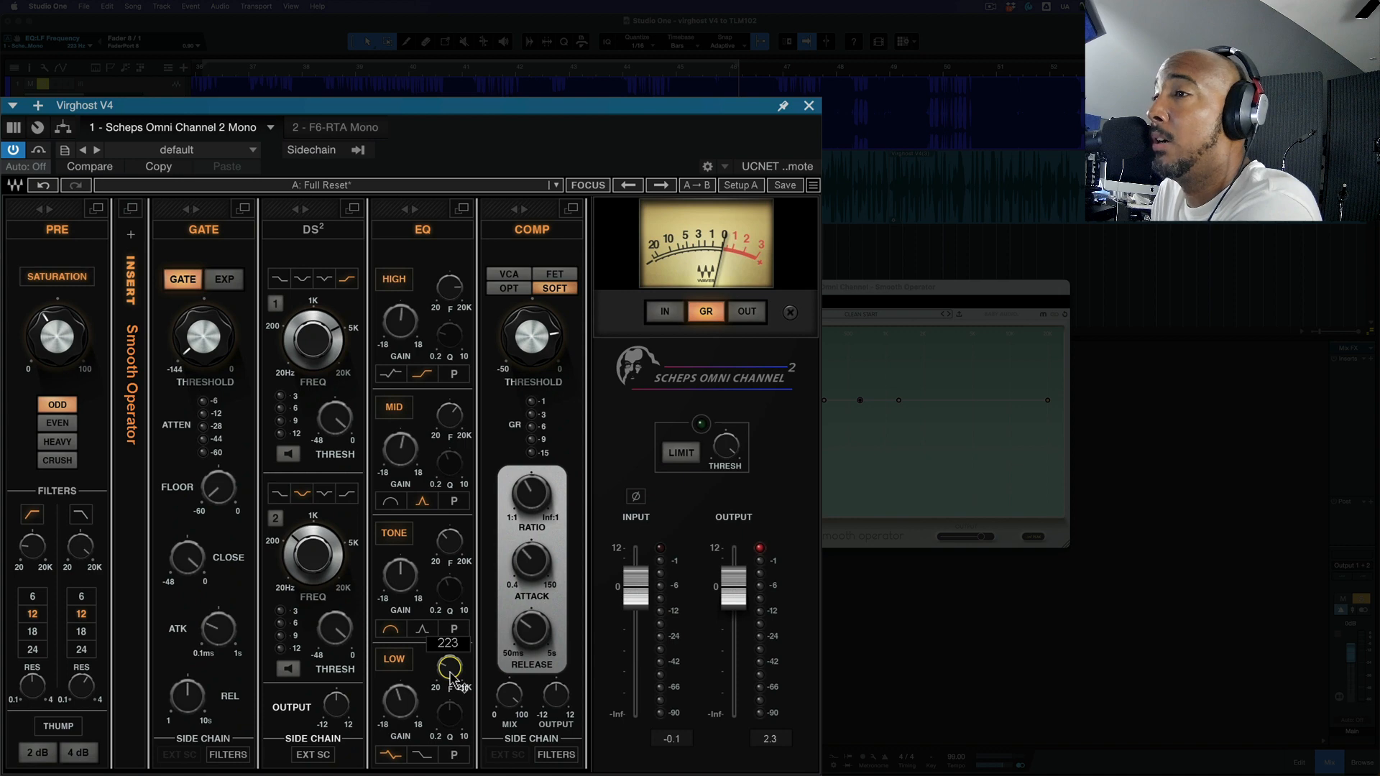
pyautogui.click(62, 344)
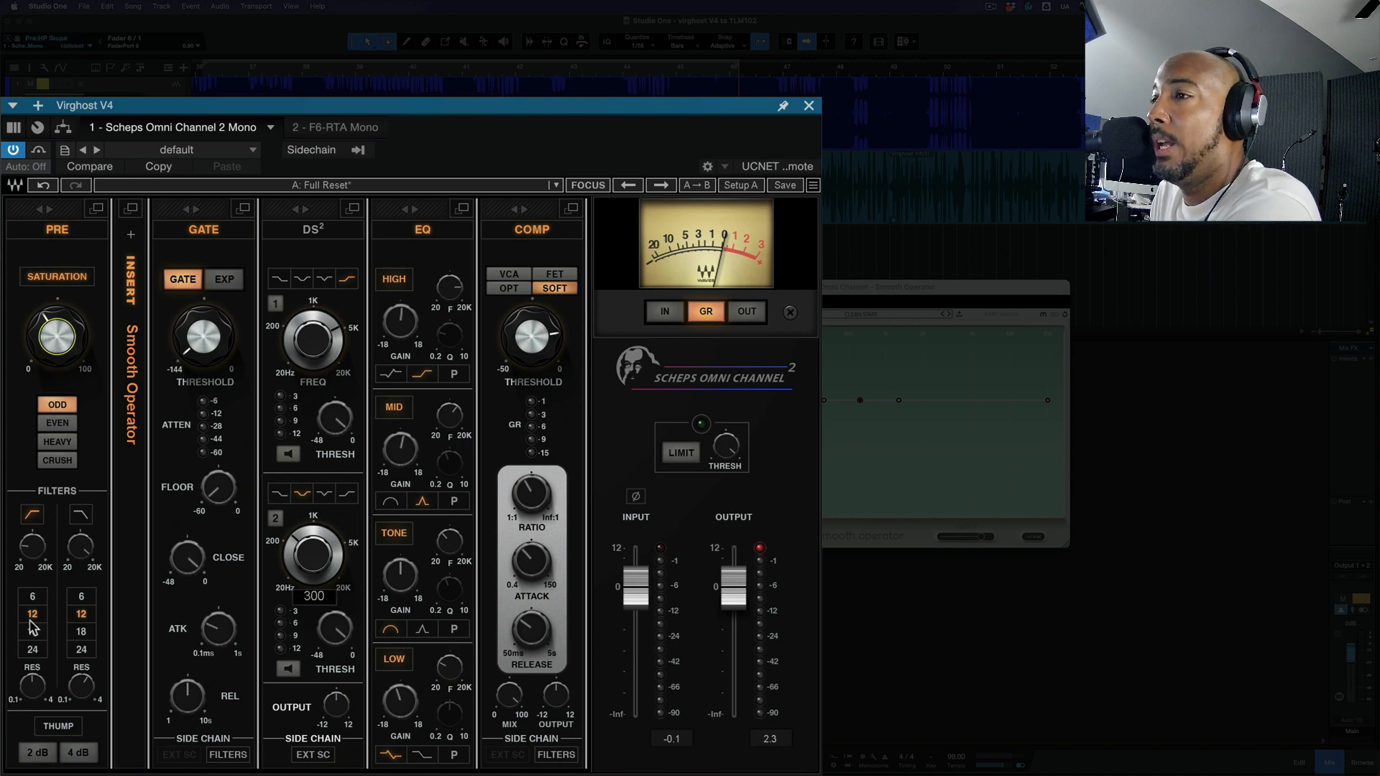
pyautogui.click(41, 541)
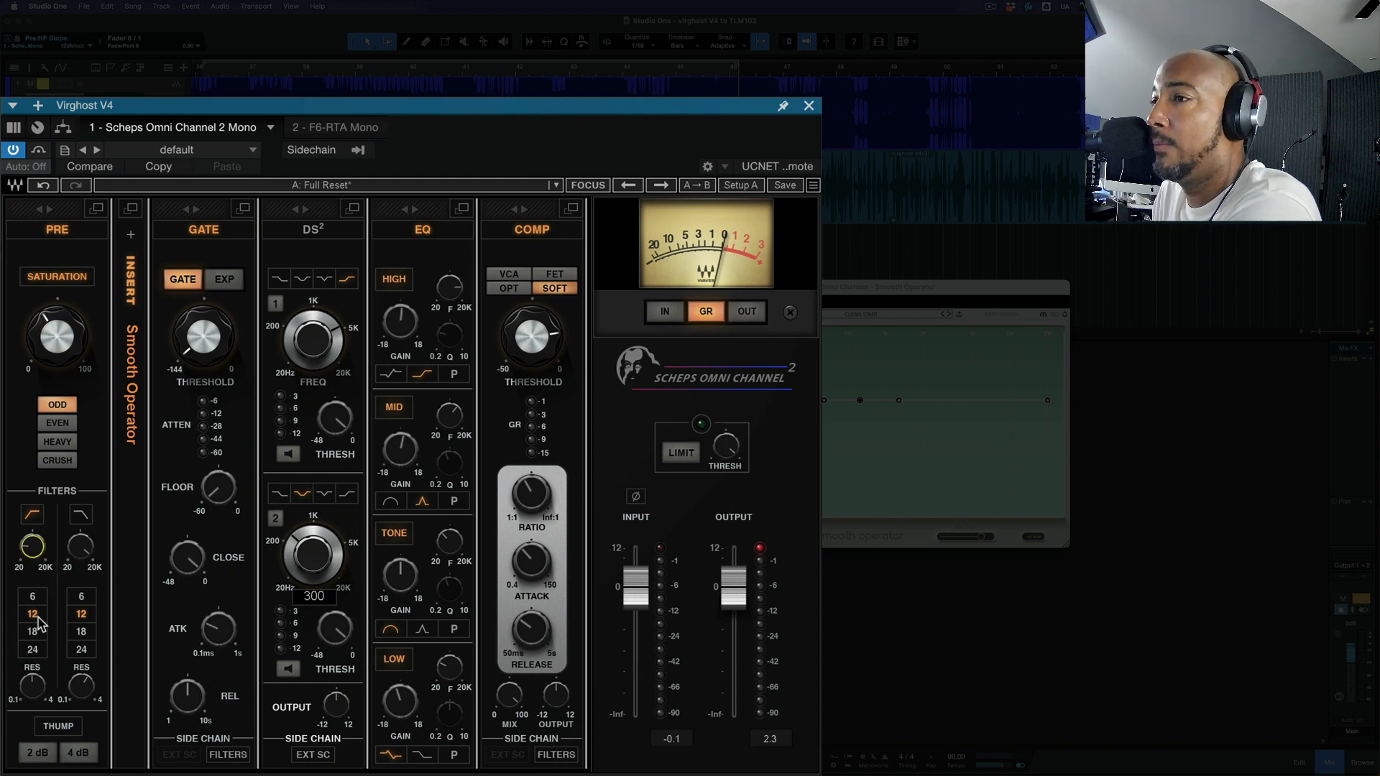
pyautogui.click(36, 549)
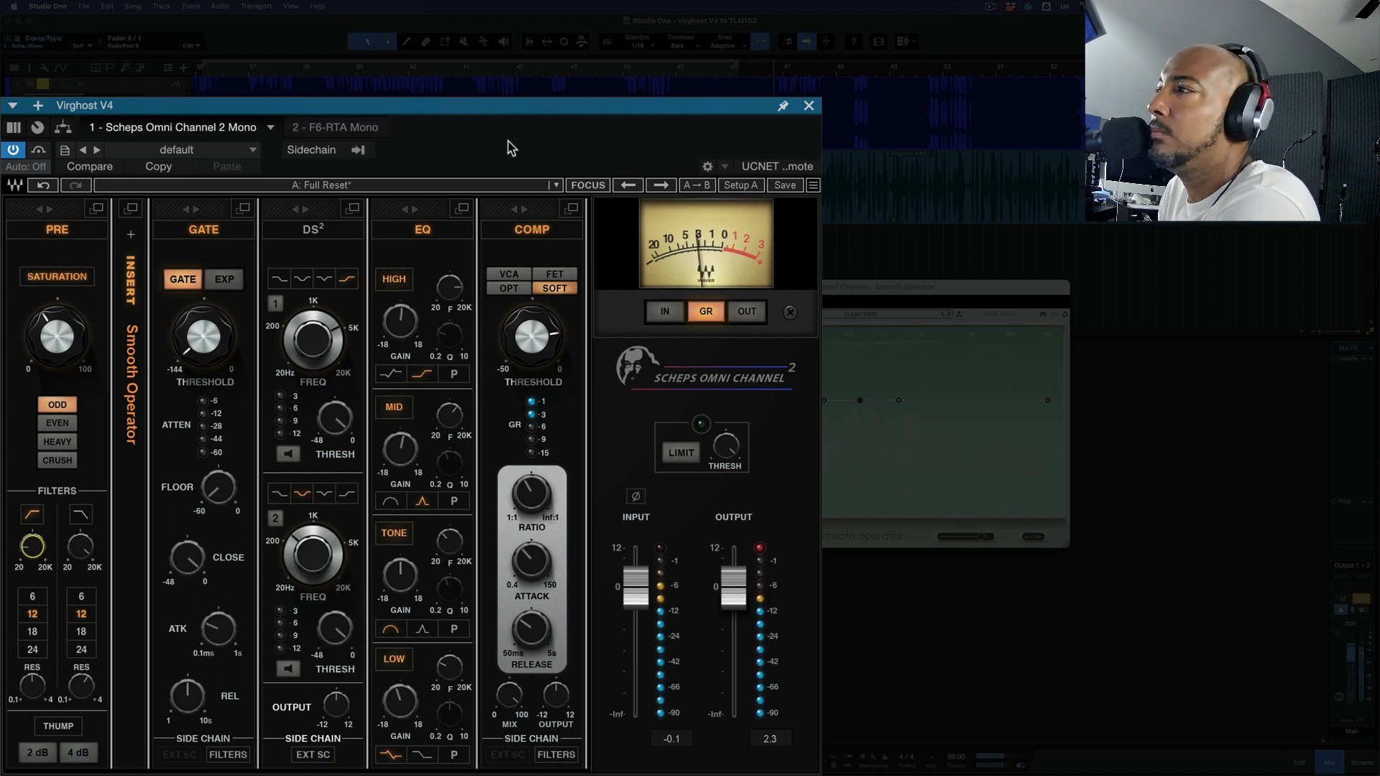
# Compare the processed and dry vocal during playback by bypassing and re-enabling Scheps Omni Channel 2.
pyautogui.click(41, 152)
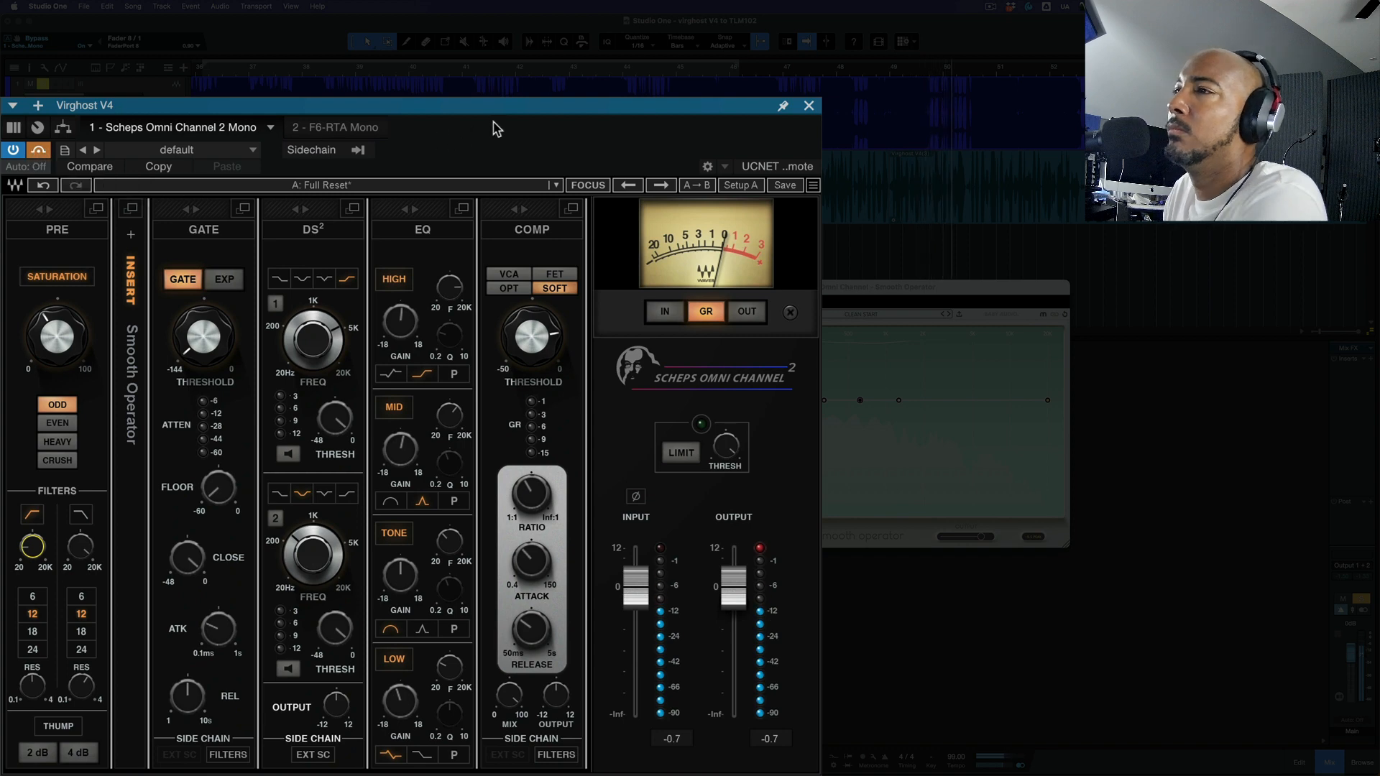
pyautogui.click(38, 151)
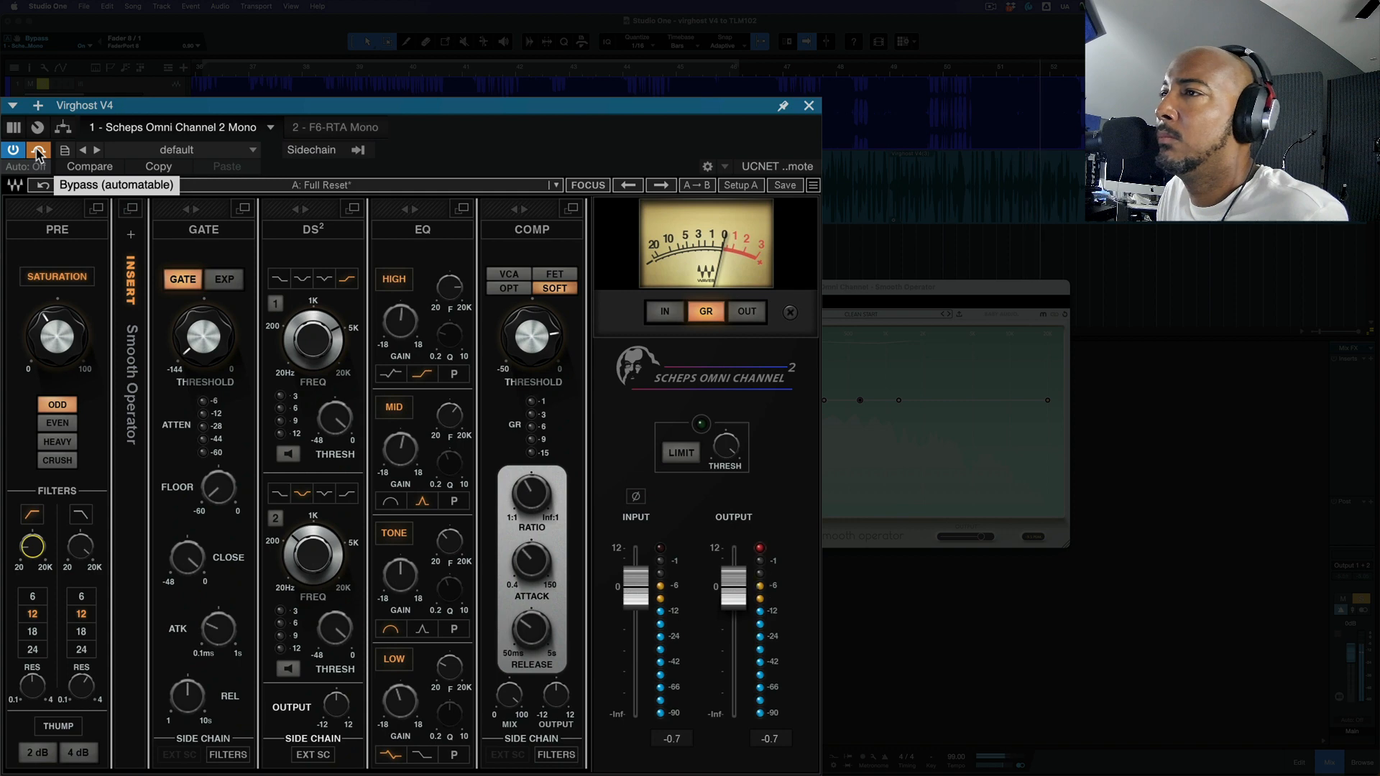
pyautogui.click(39, 152)
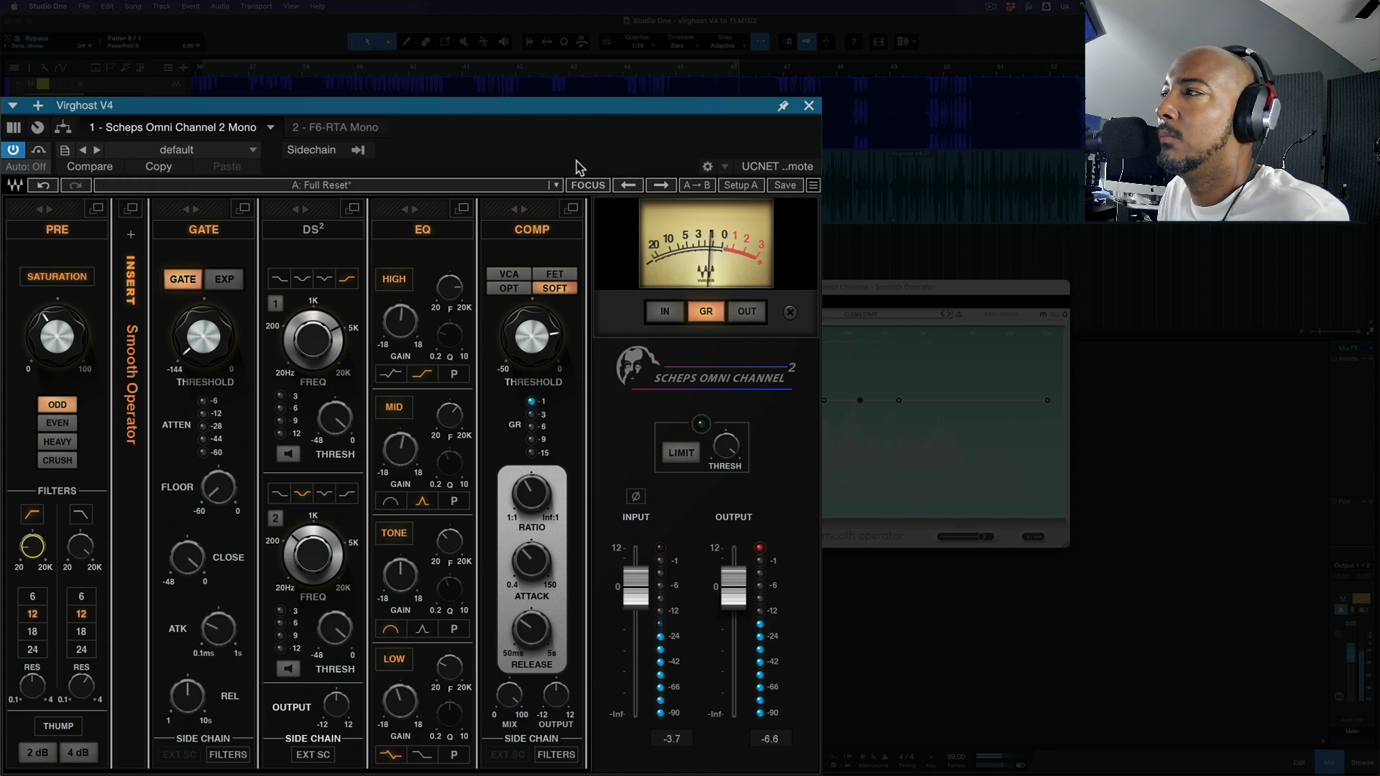
# In the Smooth Operator insert, raise the overall threshold to about -21.5 dB and fine-tune it slightly lower during playback.
pyautogui.click(859, 392)
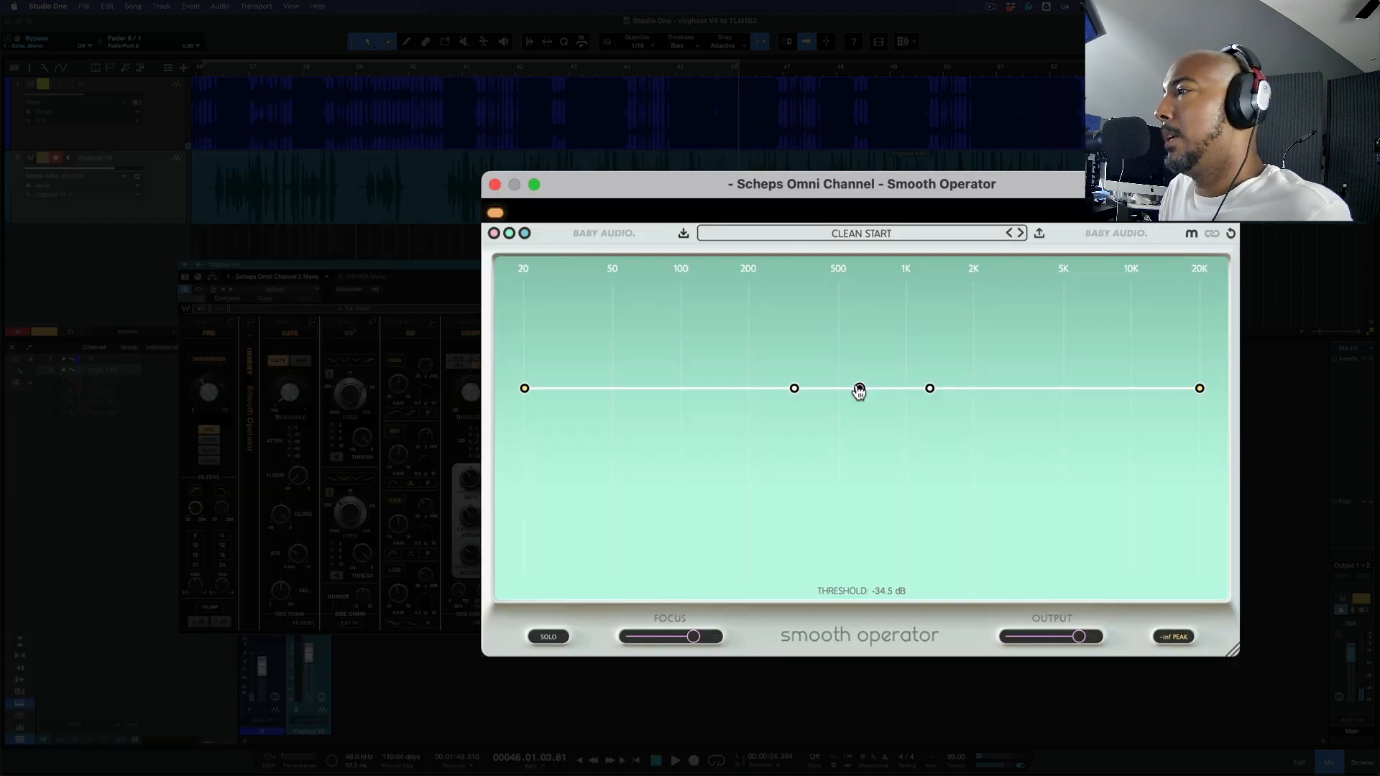
pyautogui.moveTo(860, 391); pyautogui.dragTo(859, 352)
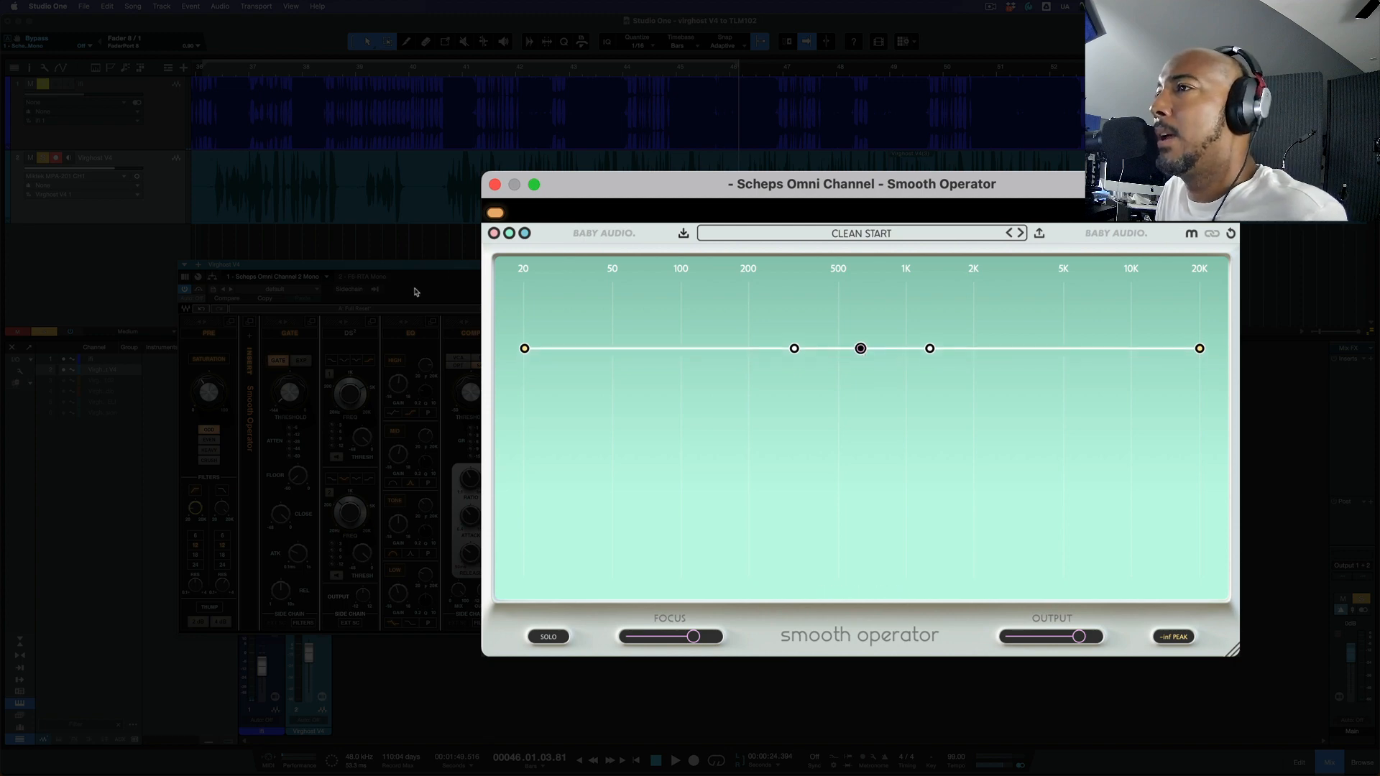
pyautogui.press('space')
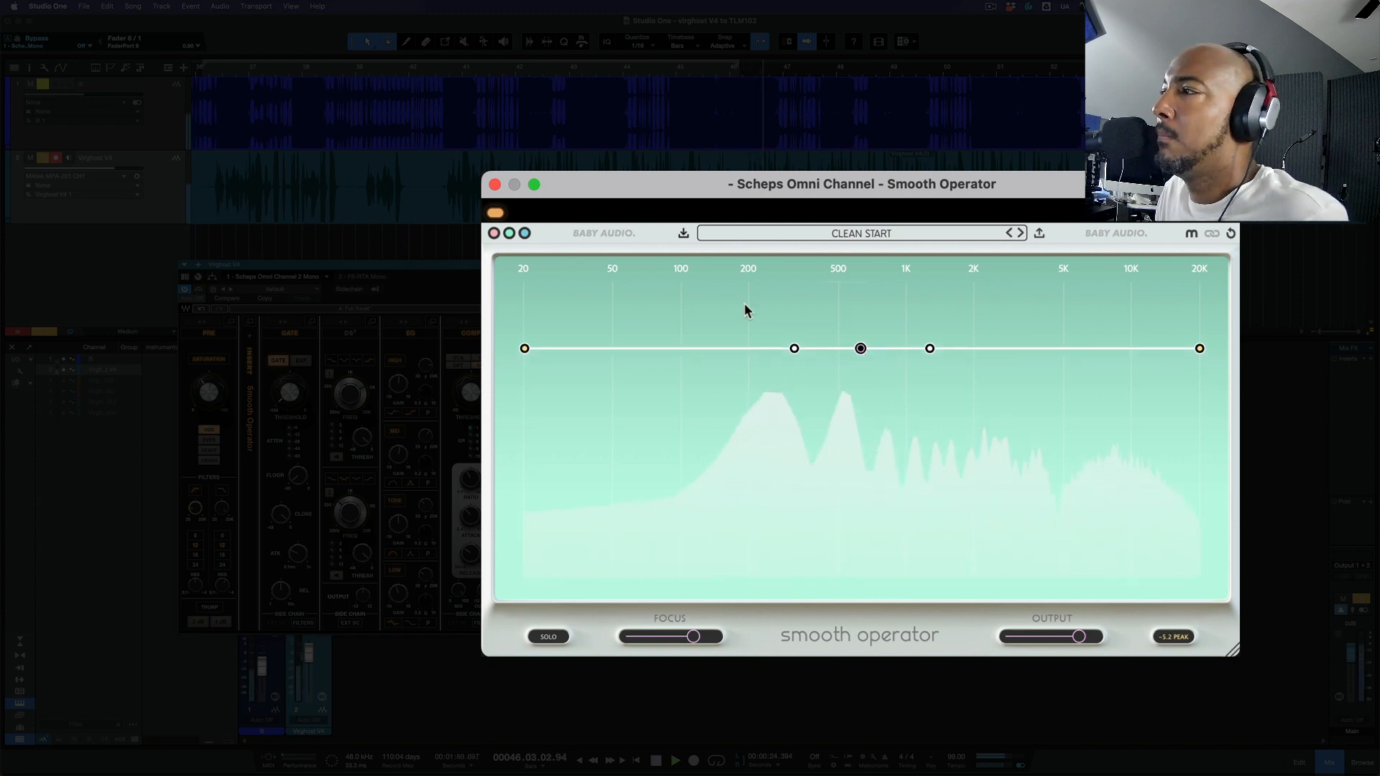
pyautogui.moveTo(867, 355)
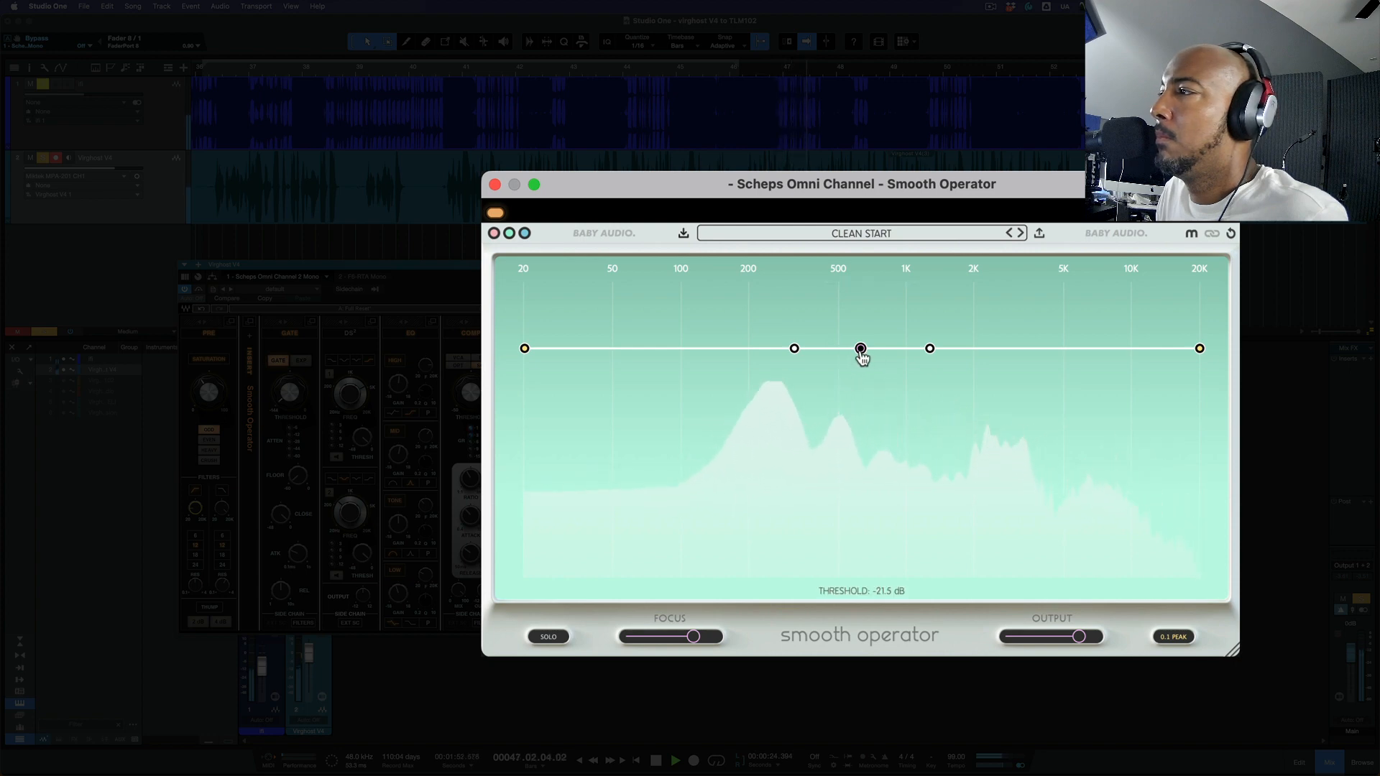
pyautogui.moveTo(862, 352); pyautogui.dragTo(861, 358)
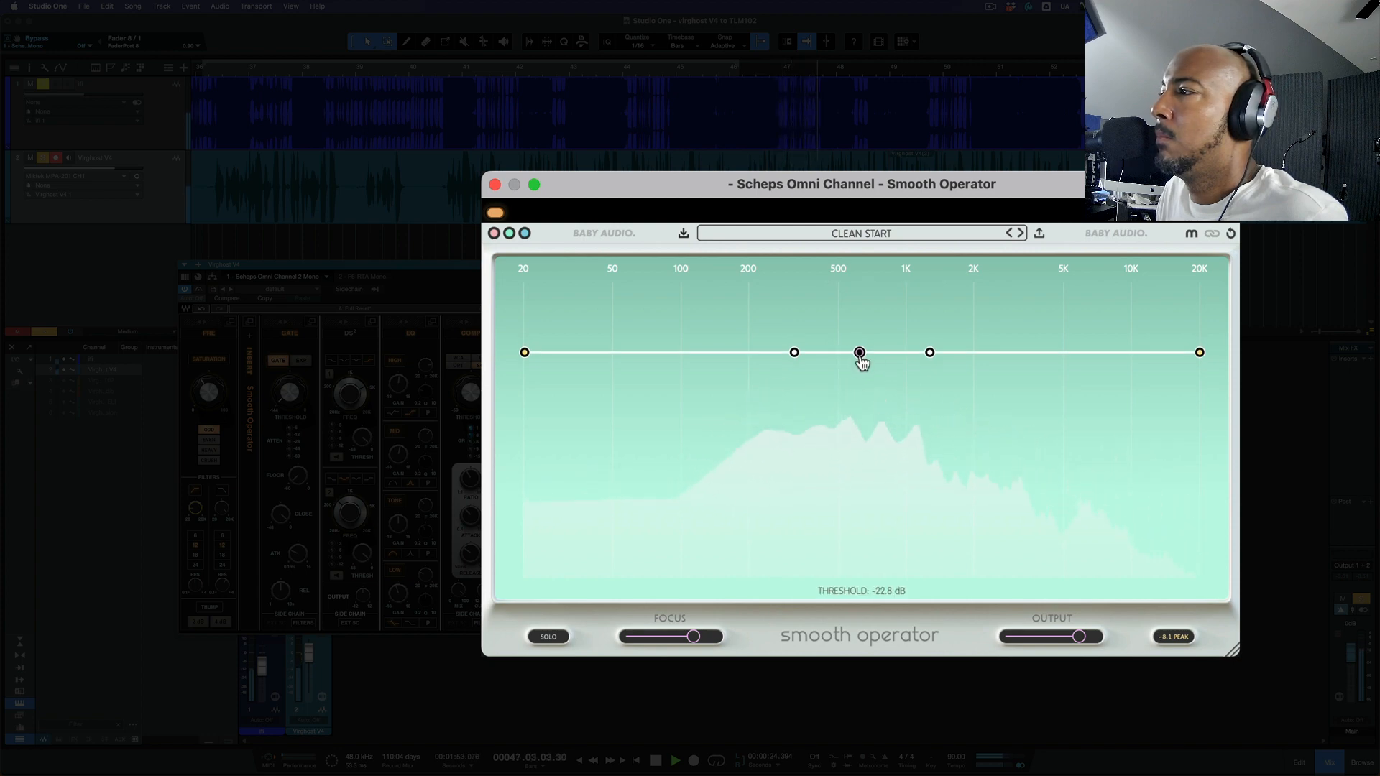
# Bypass and re-enable Scheps Omni Channel 2 to audition the vocal with the adjusted Smooth Operator threshold.
pyautogui.click(198, 291)
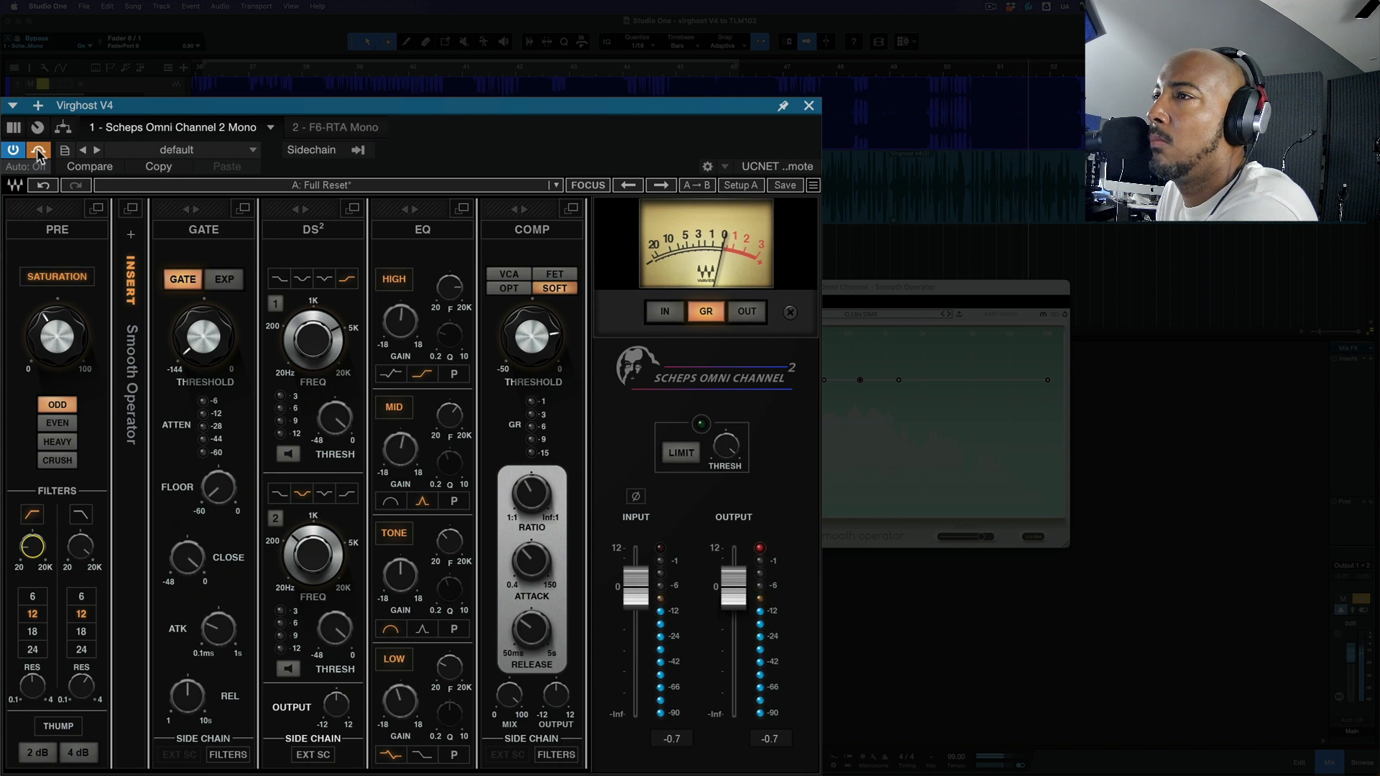
pyautogui.click(39, 153)
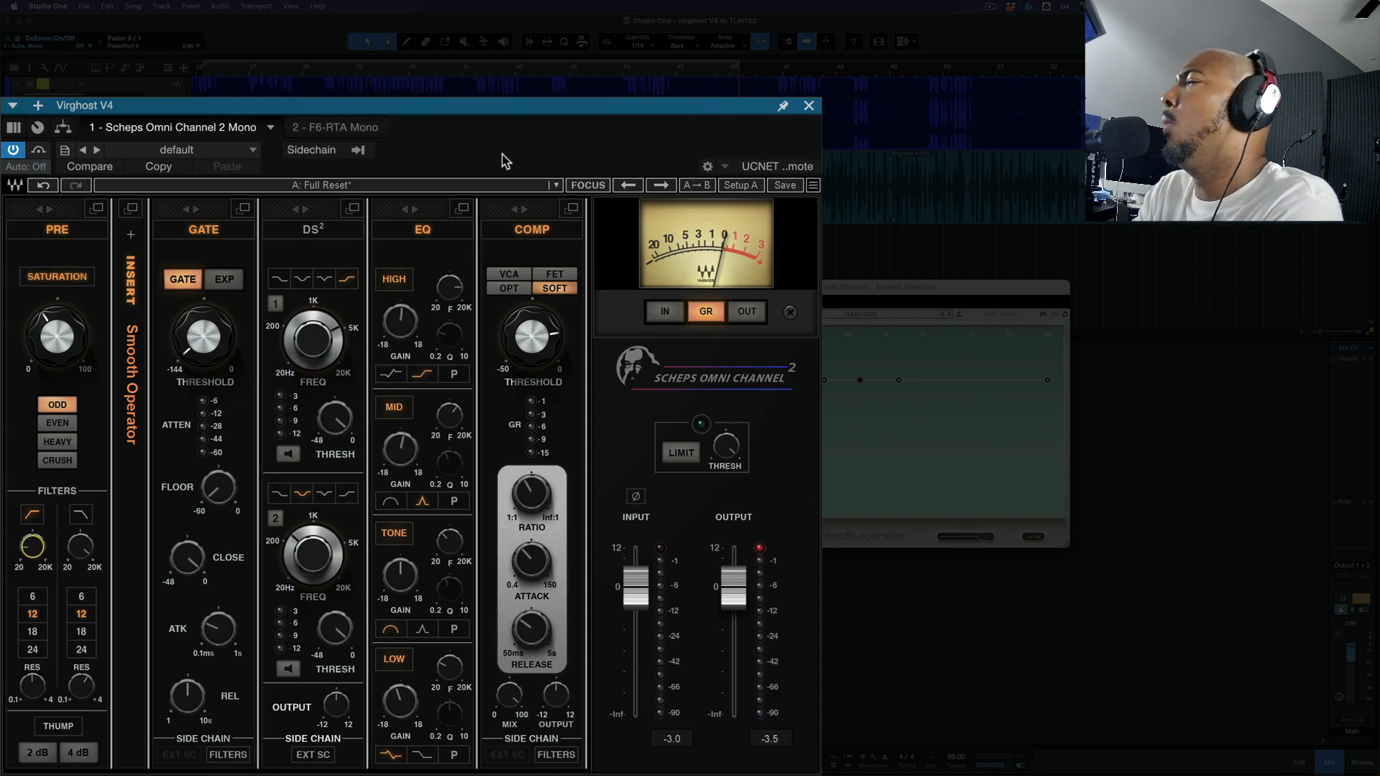
# Load the Air Vocal preset from the Eddie "El Brujo" Caipo factory presets and turn on Focus.
pyautogui.click(583, 188)
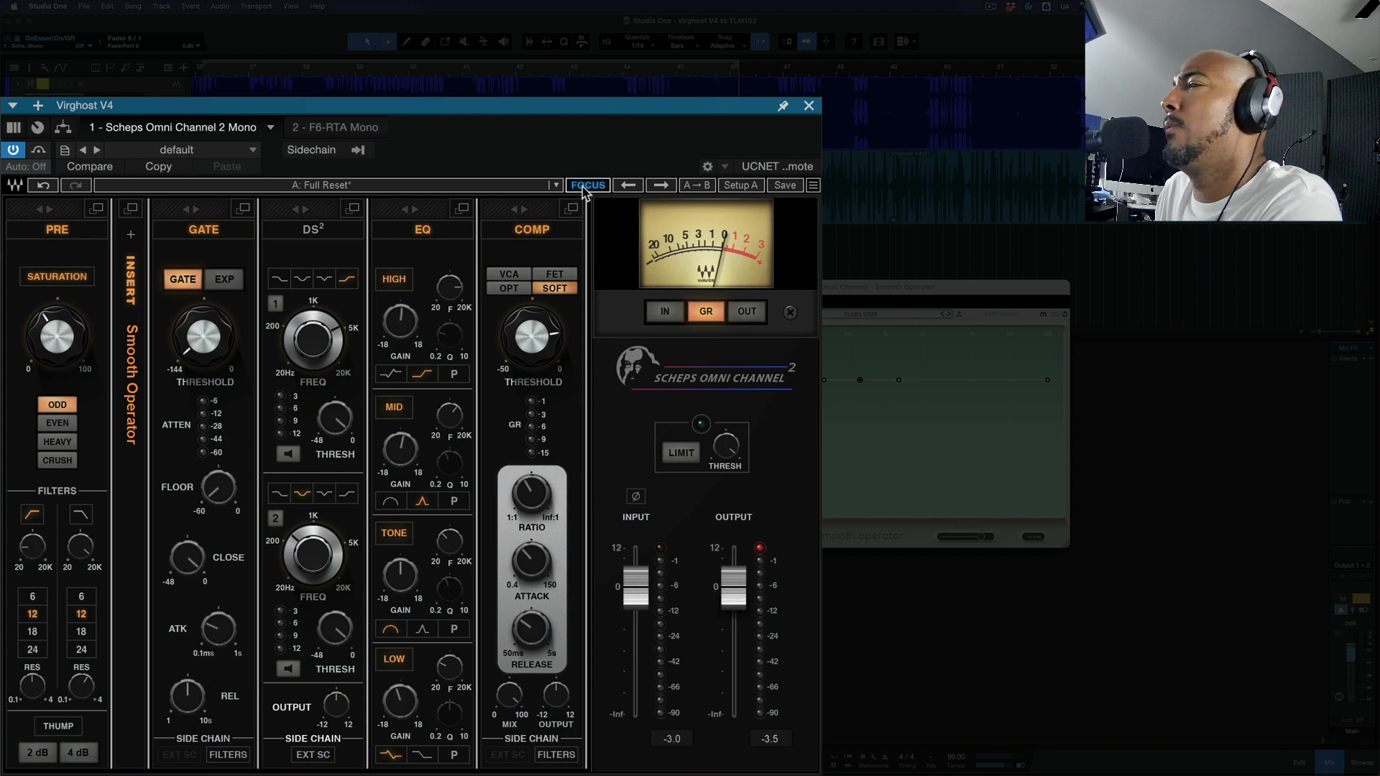
pyautogui.click(583, 189)
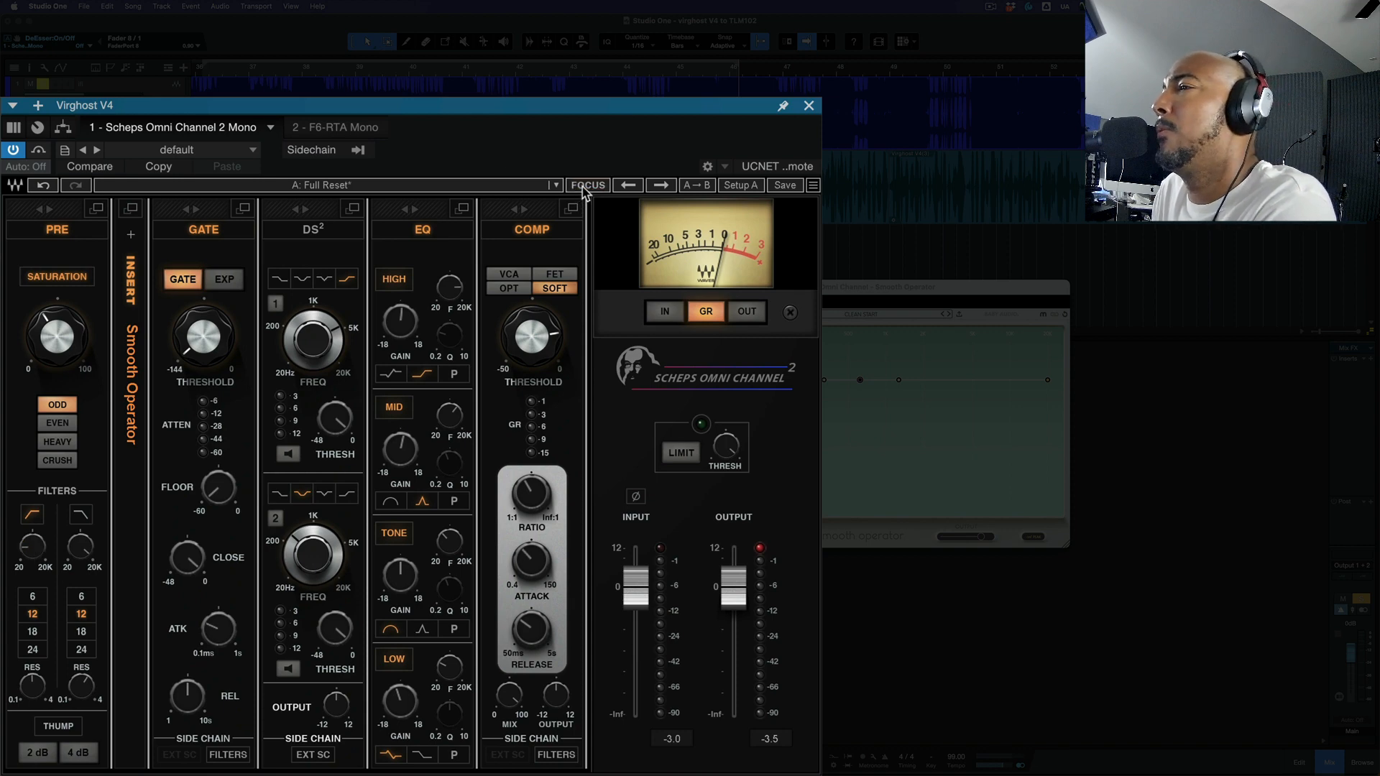
pyautogui.click(340, 186)
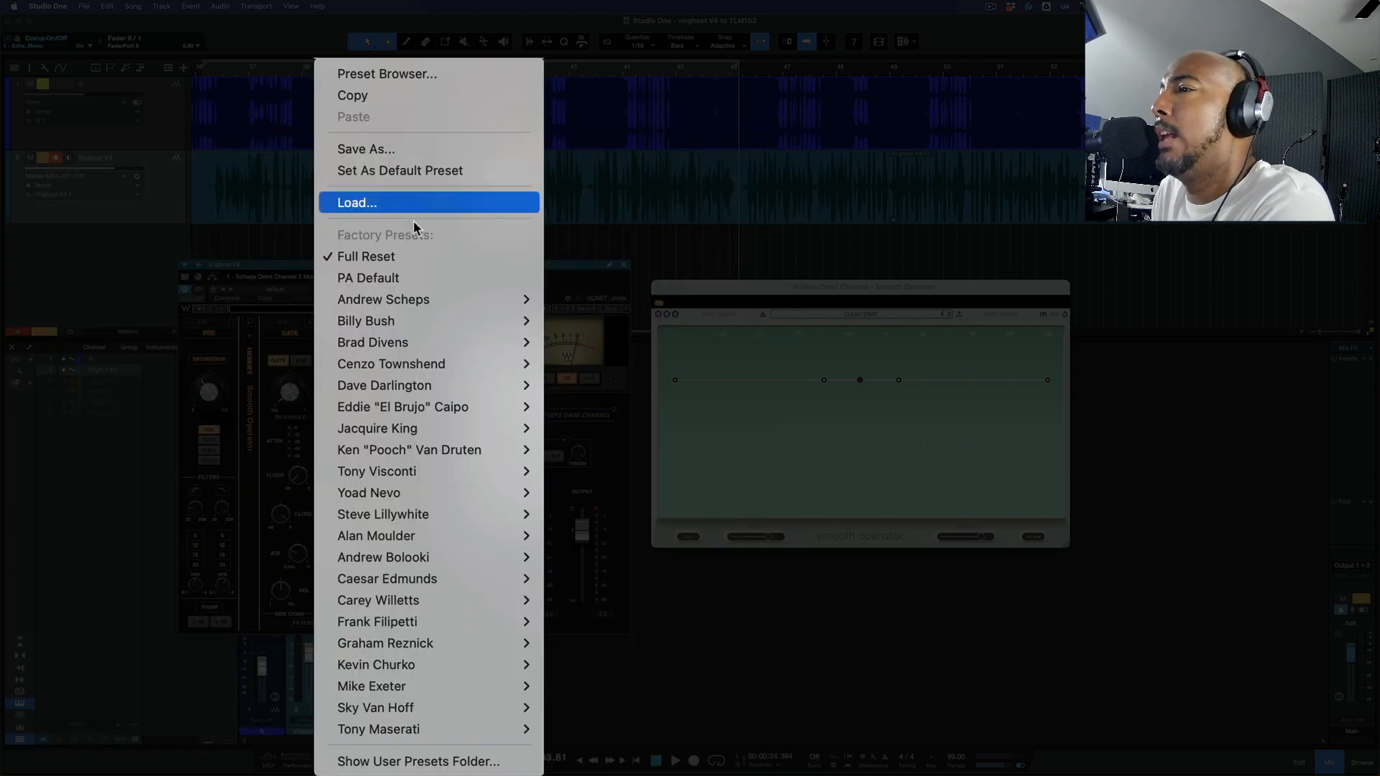
pyautogui.moveTo(413, 504)
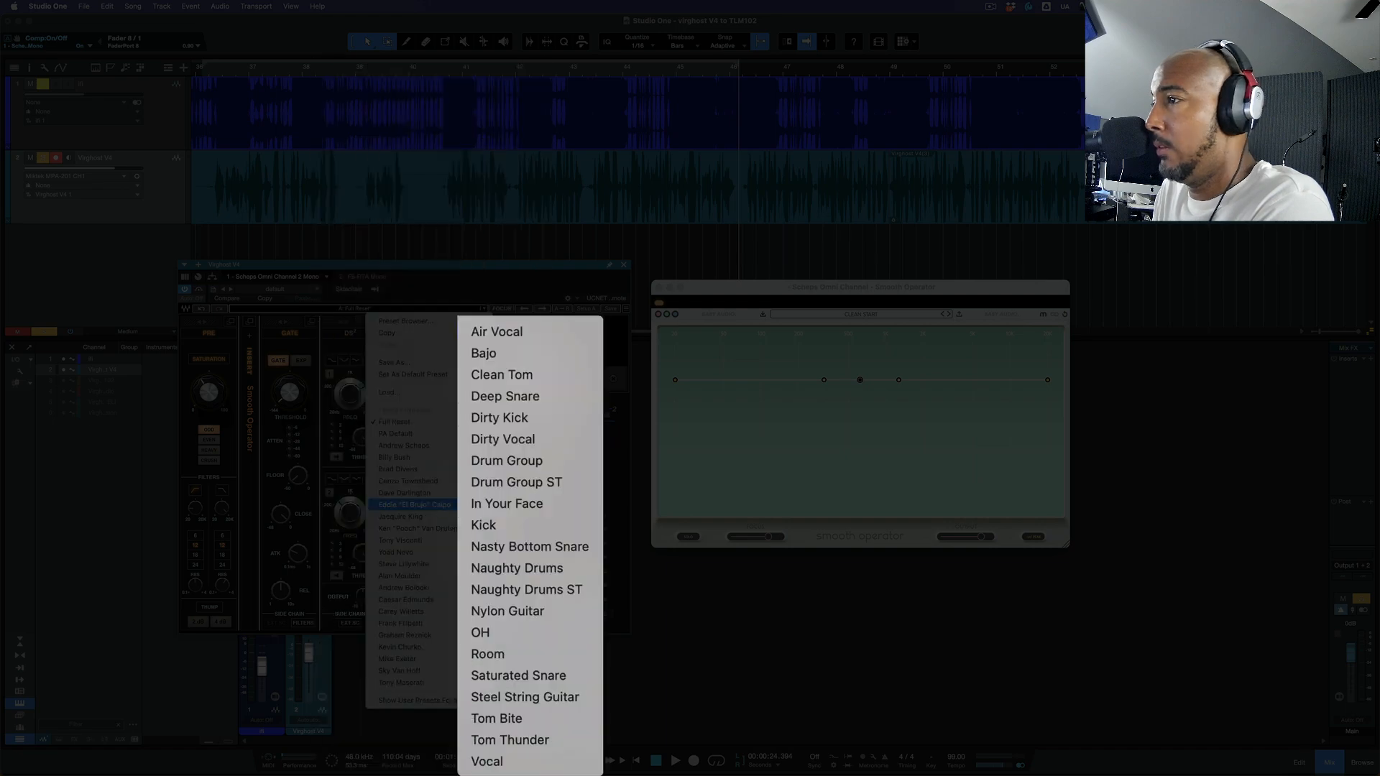
pyautogui.click(498, 333)
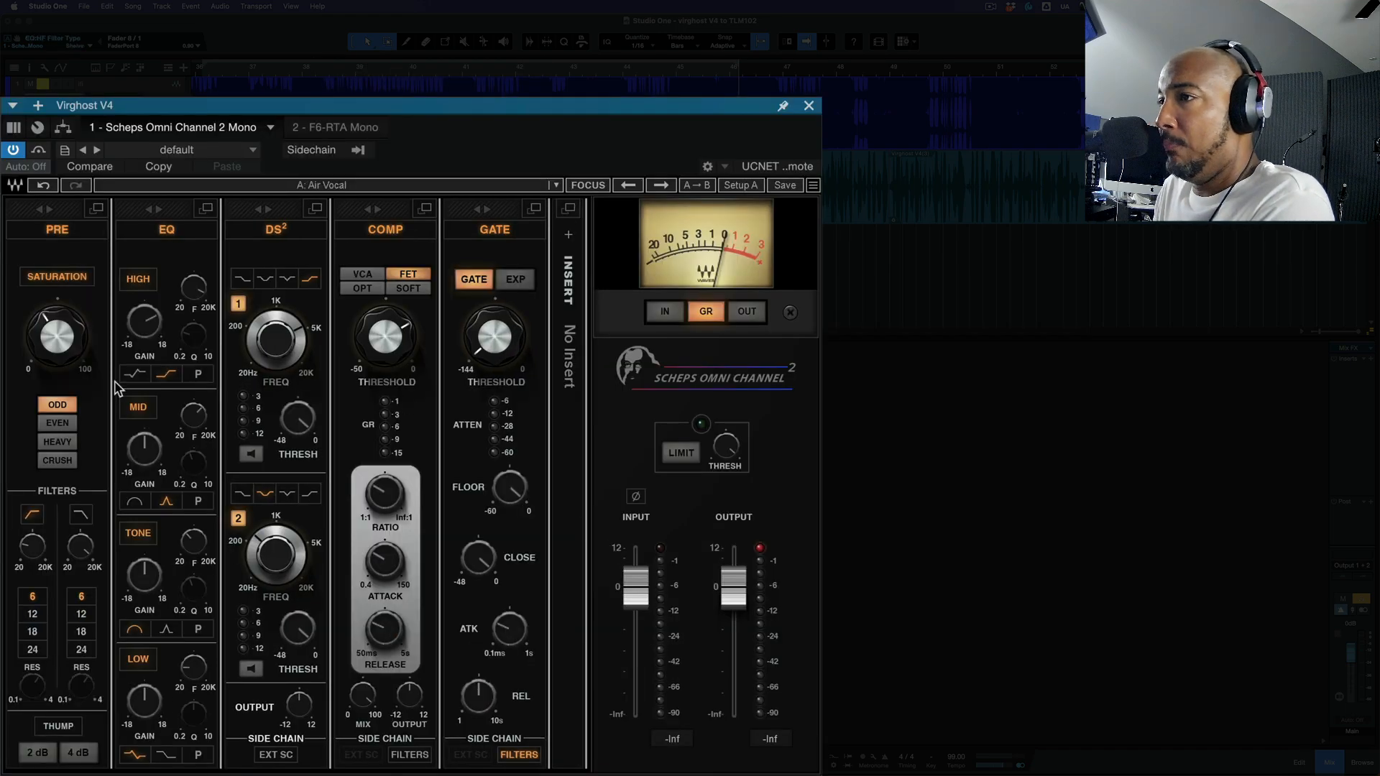
pyautogui.click(597, 186)
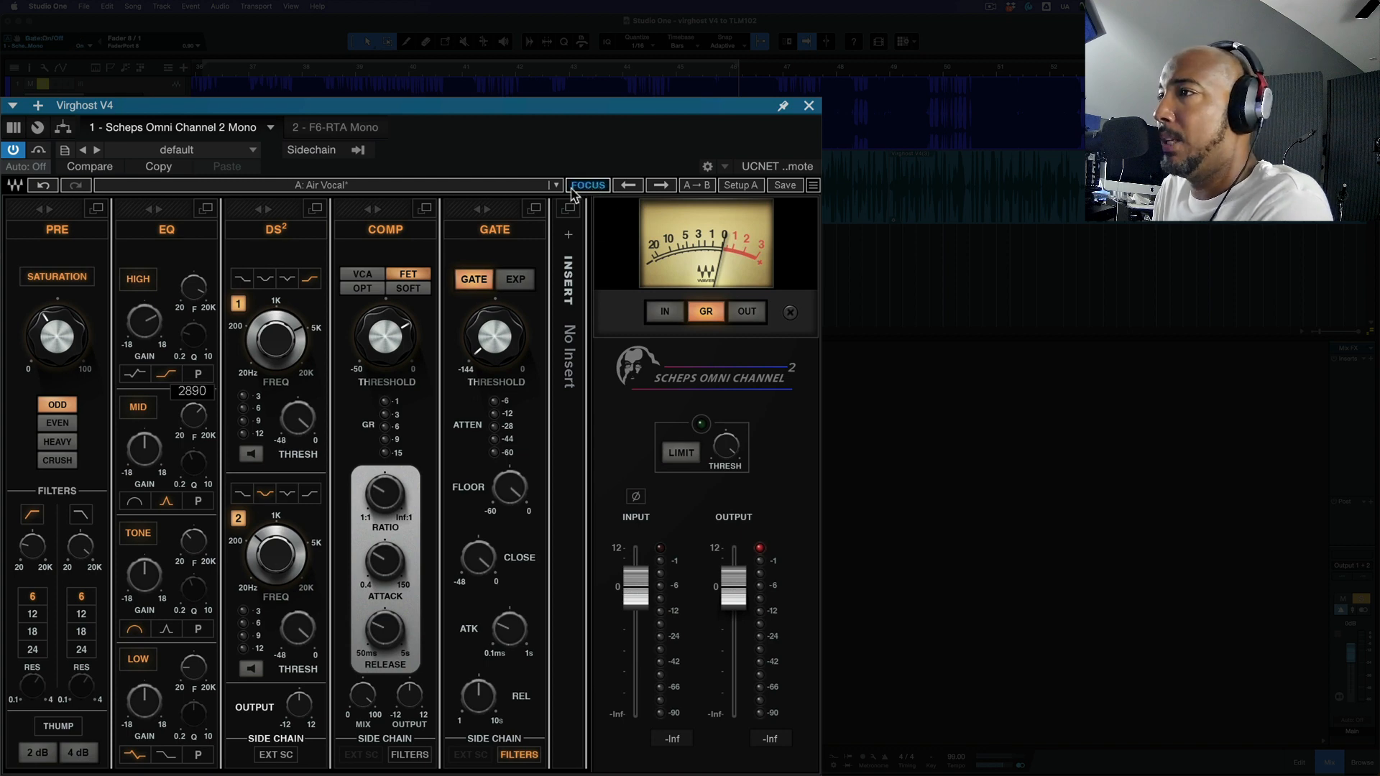
# Load the Vocal 3 (Present) preset from the Andrew Scheps factory presets and toggle Focus off and on.
pyautogui.click(341, 186)
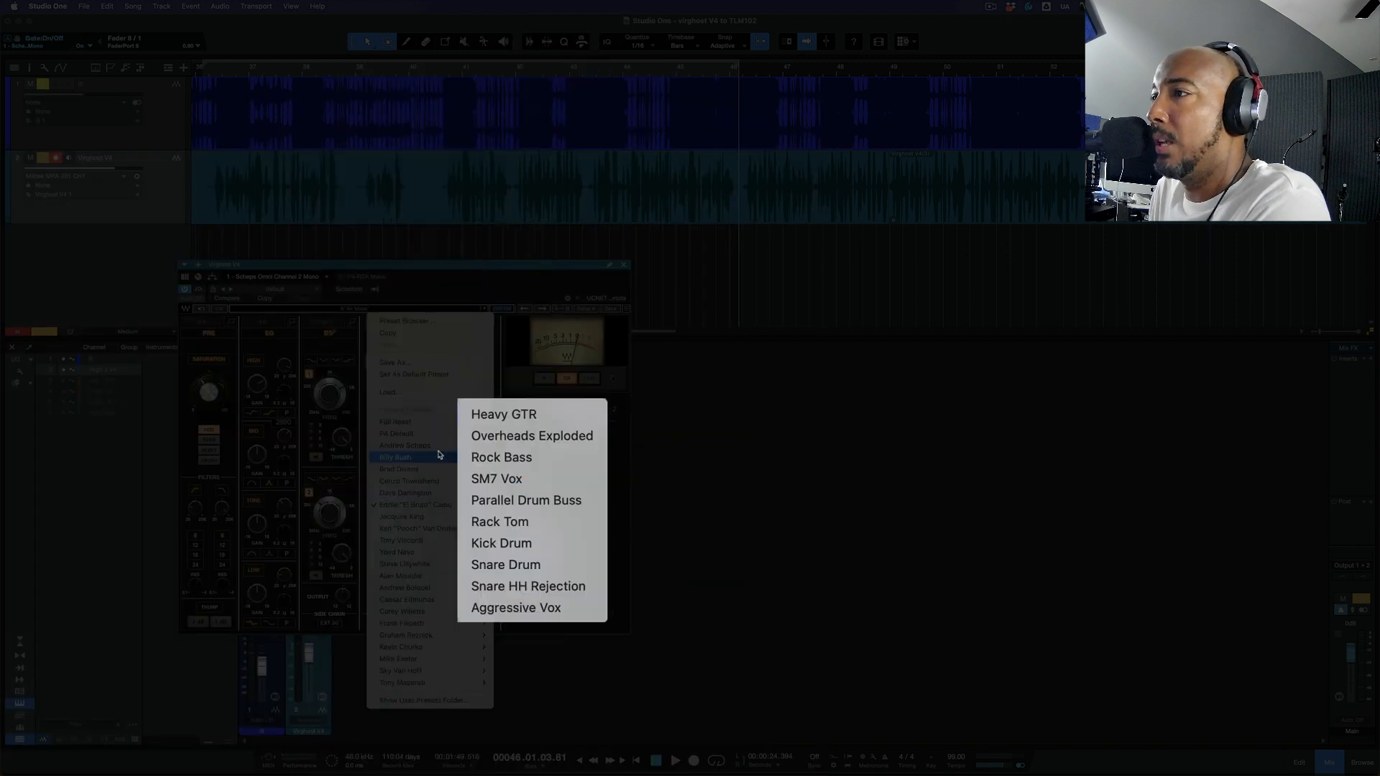
pyautogui.moveTo(439, 447)
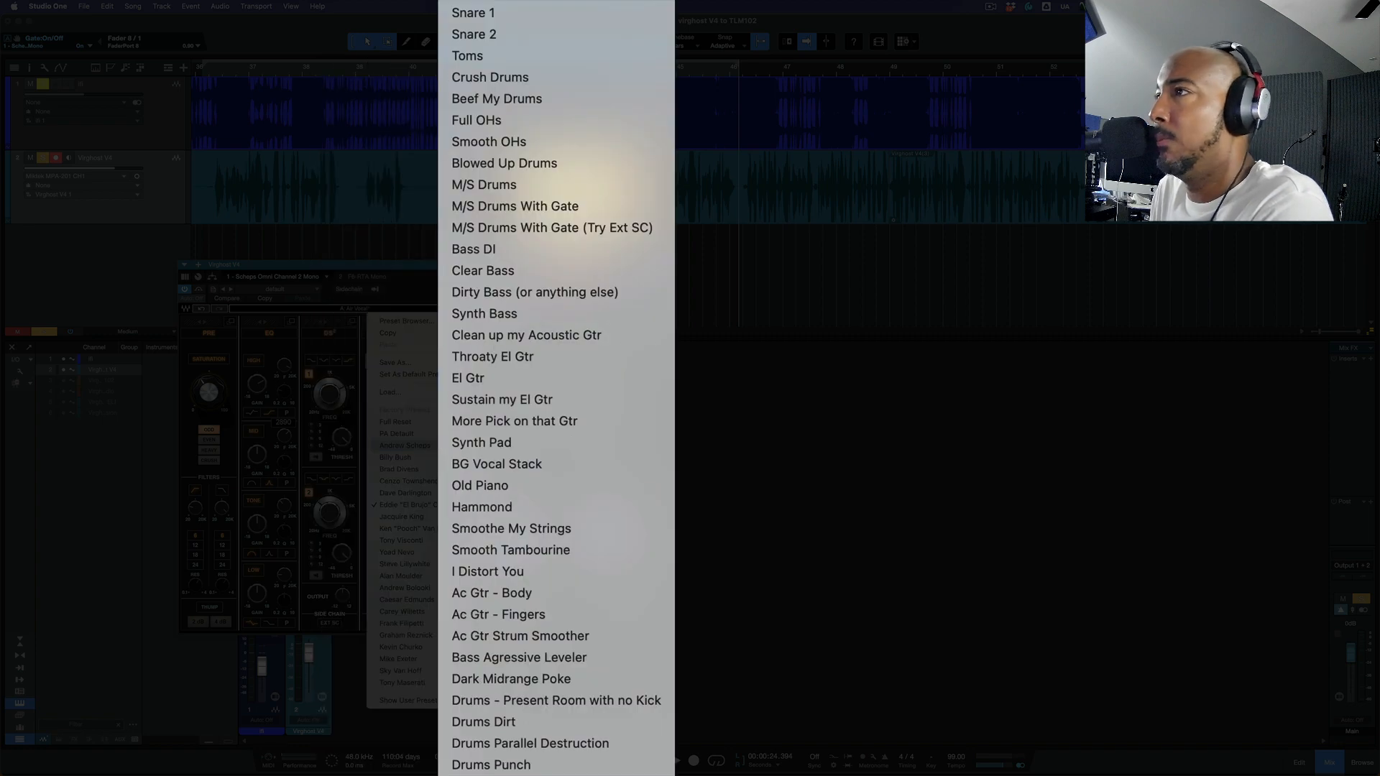
pyautogui.click(519, 148)
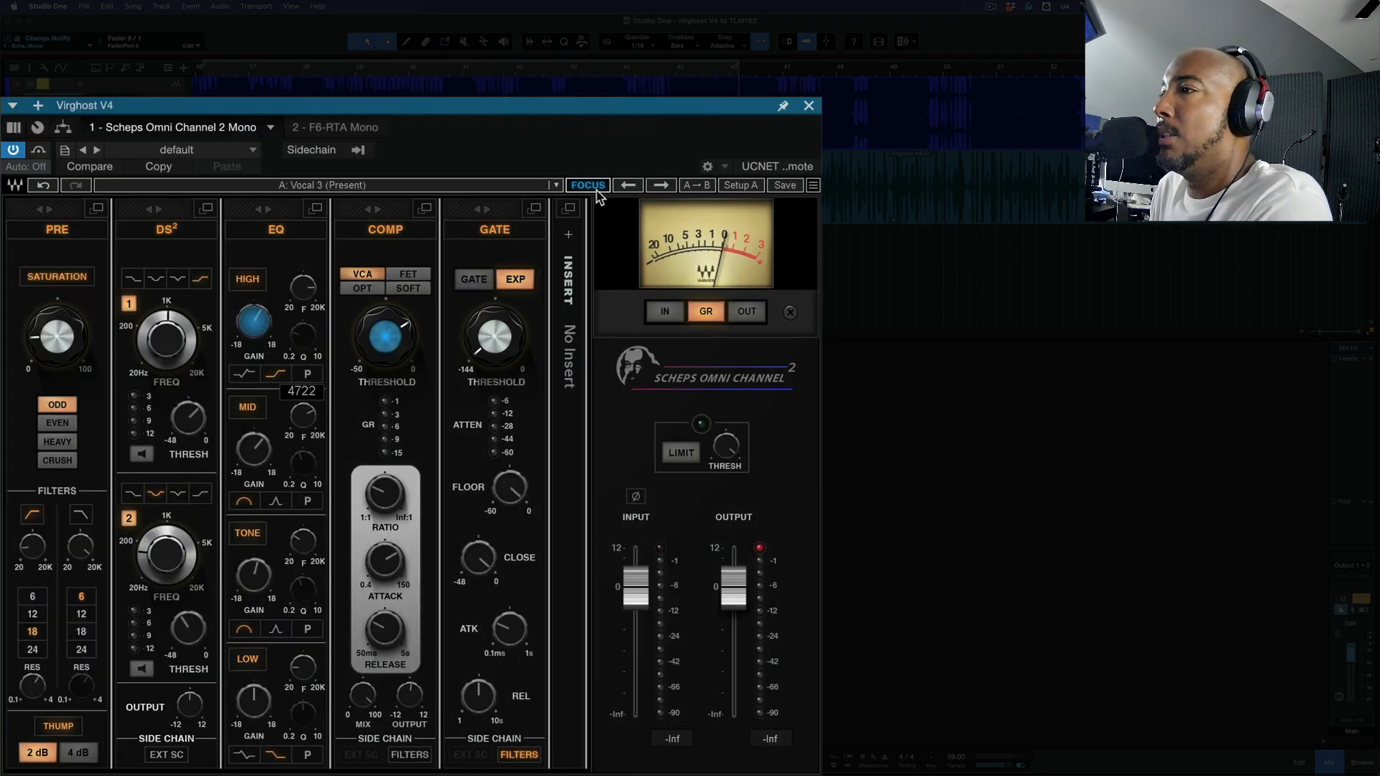
pyautogui.click(593, 187)
pyautogui.click(592, 186)
# Examine the controls Focus highlights in the preset: the EQ High band's gain and the compressor threshold.
pyautogui.click(245, 323)
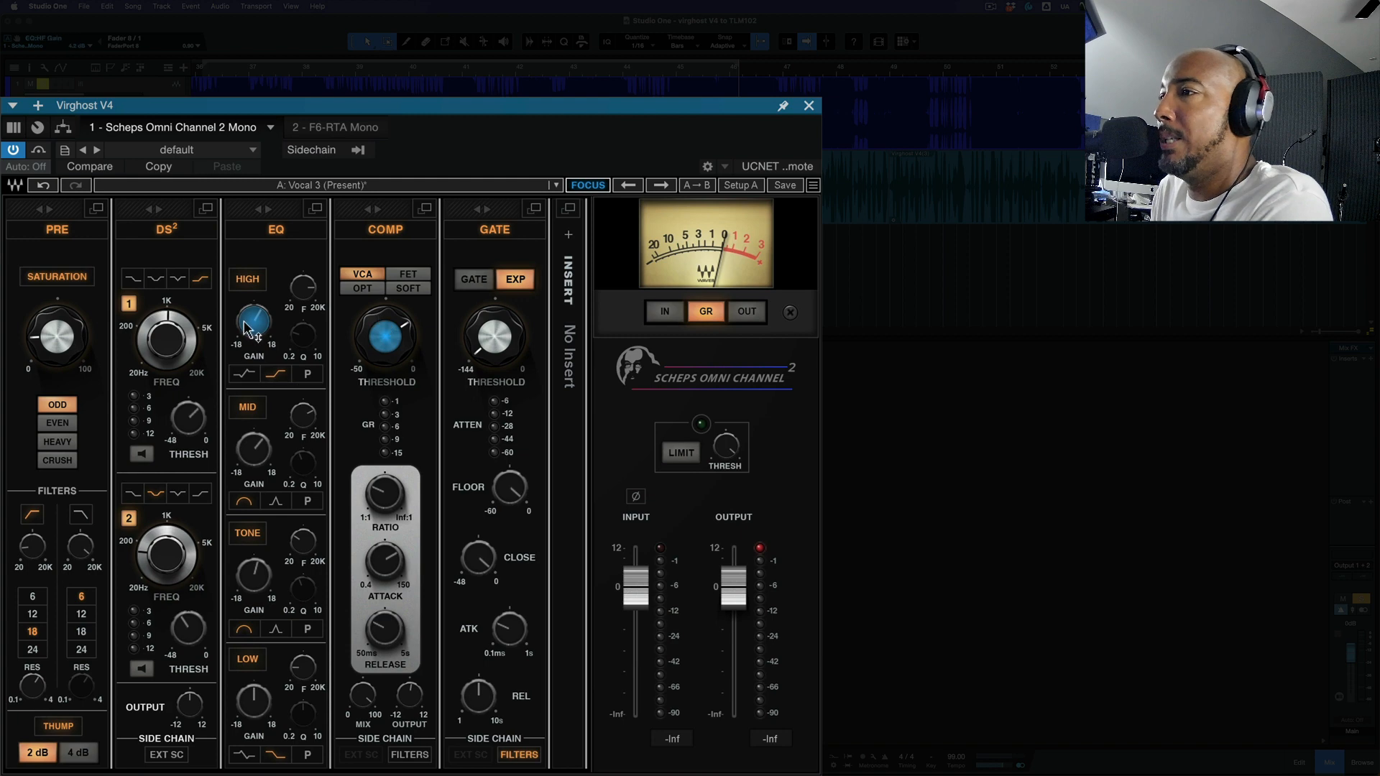
pyautogui.click(407, 349)
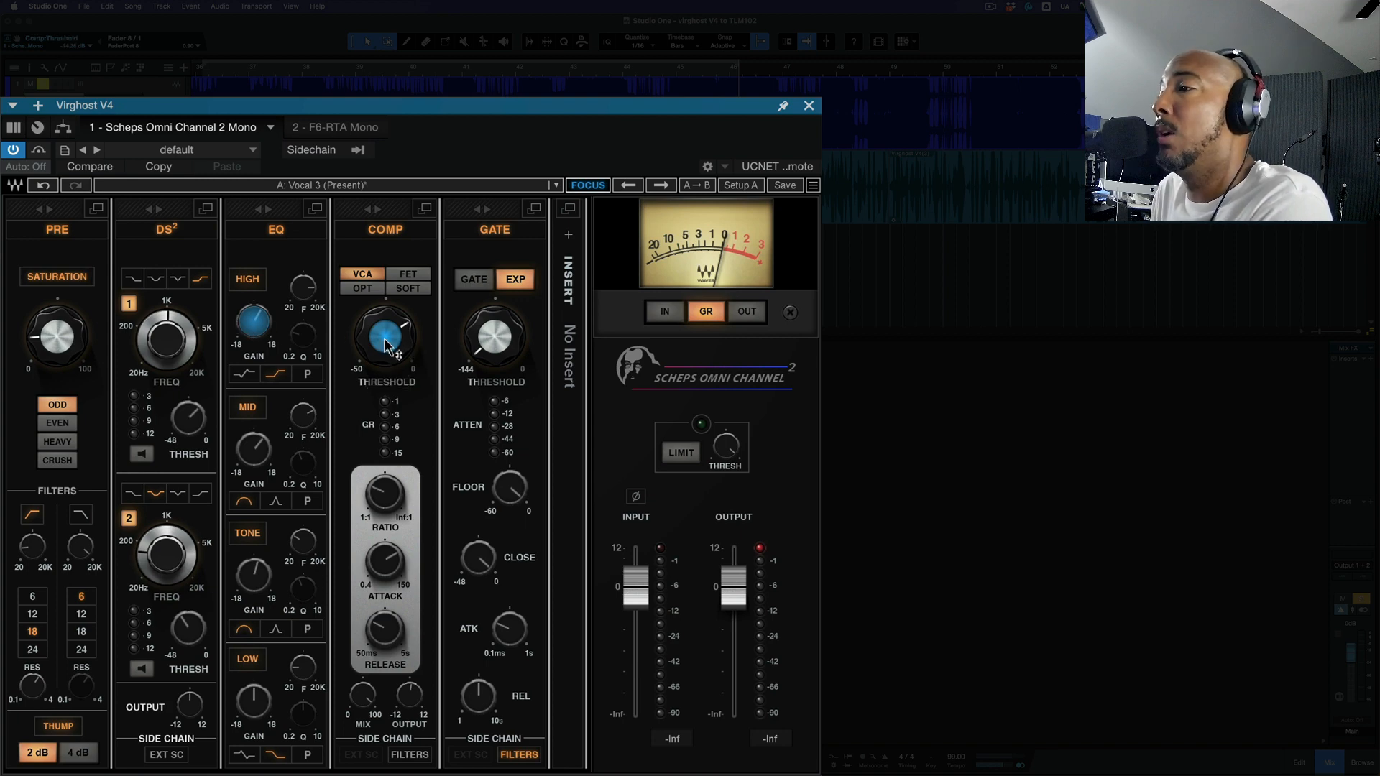
pyautogui.moveTo(385, 340)
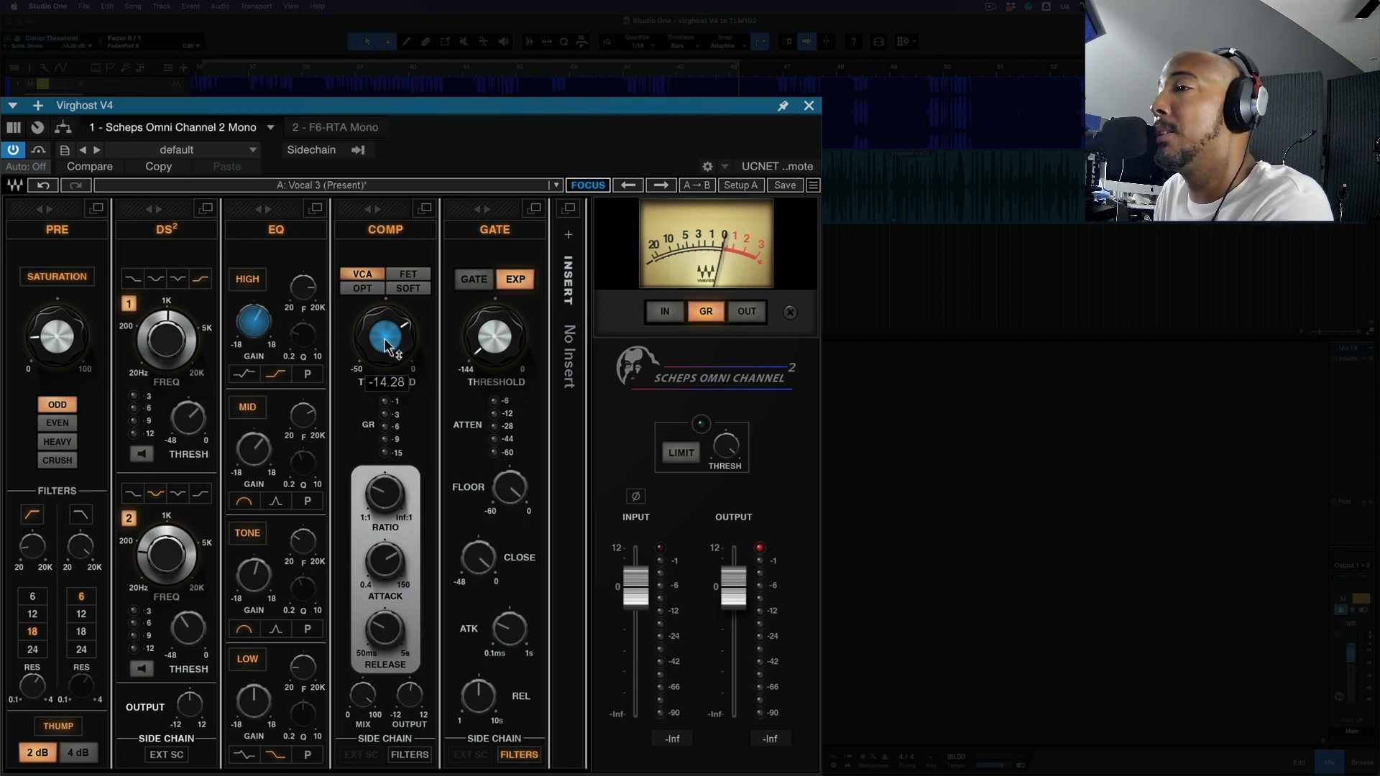